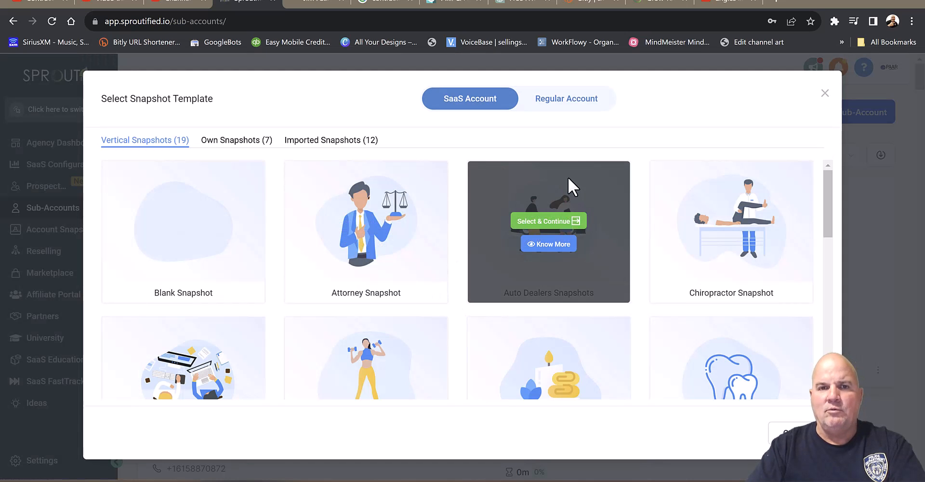
# Start a regular sub-account from the Home Services Snapshot and choose to add the account manually
pyautogui.click(583, 103)
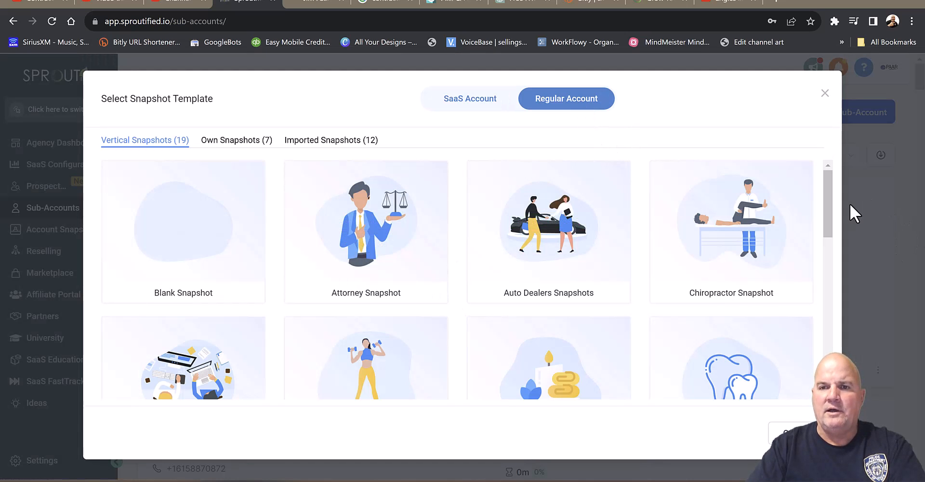
pyautogui.moveTo(830, 215); pyautogui.dragTo(854, 259)
pyautogui.moveTo(557, 360)
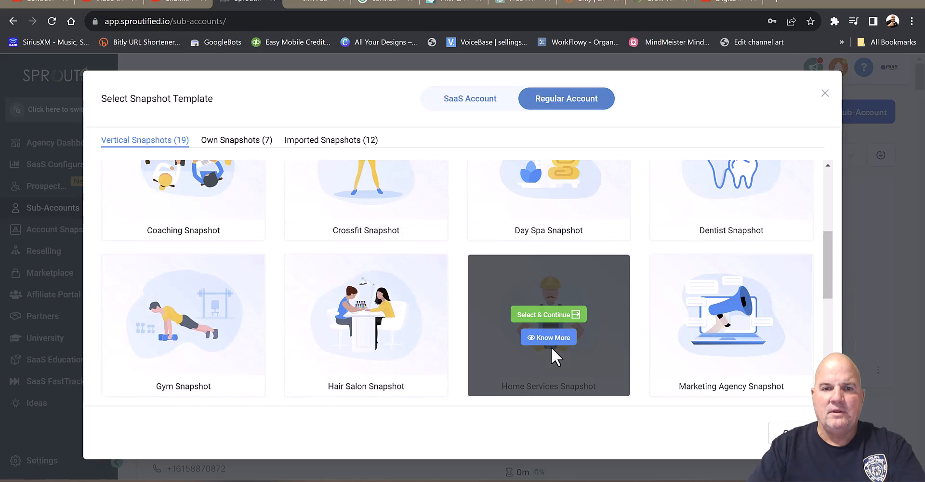
pyautogui.click(549, 316)
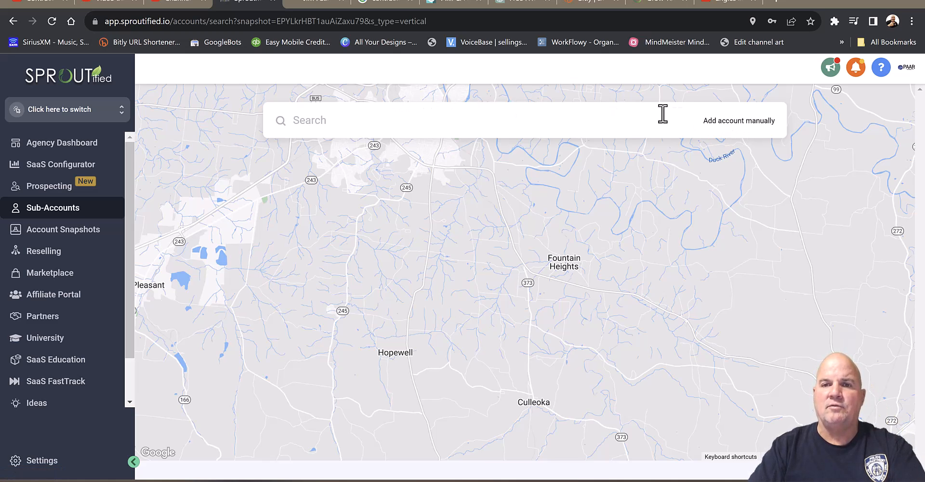
pyautogui.click(718, 126)
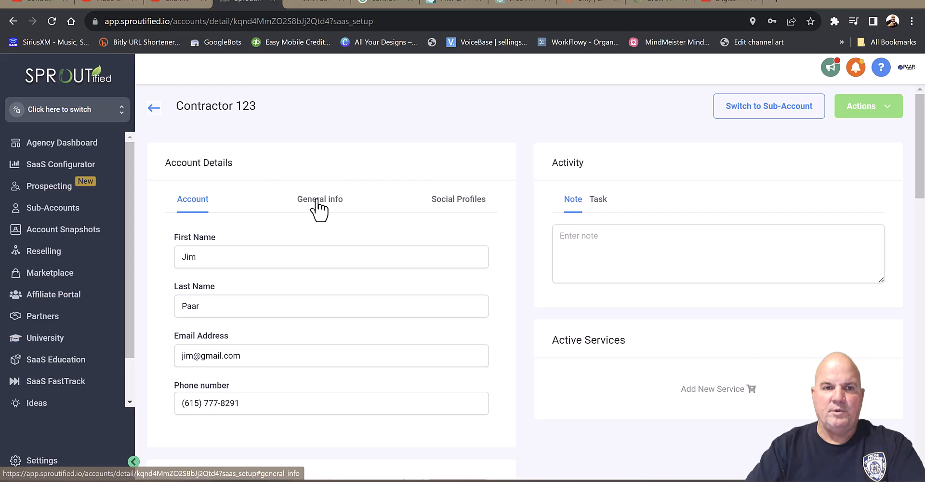
# Review the general info and social profile fields in the Contractor 123 account details
pyautogui.click(317, 205)
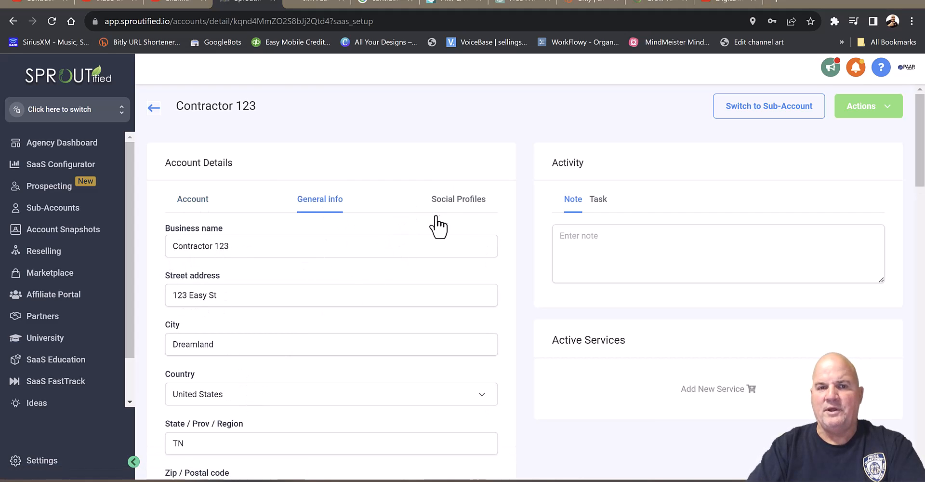
pyautogui.click(466, 211)
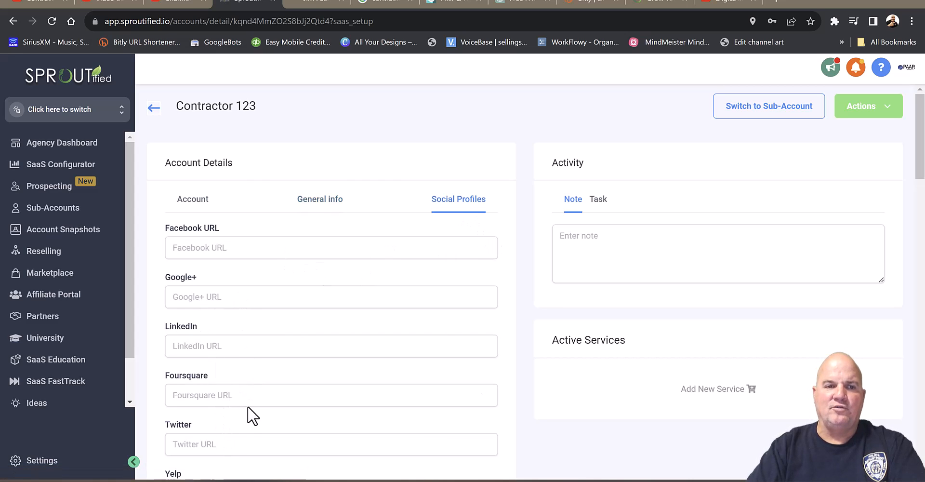
pyautogui.scroll(-7, 257, 419)
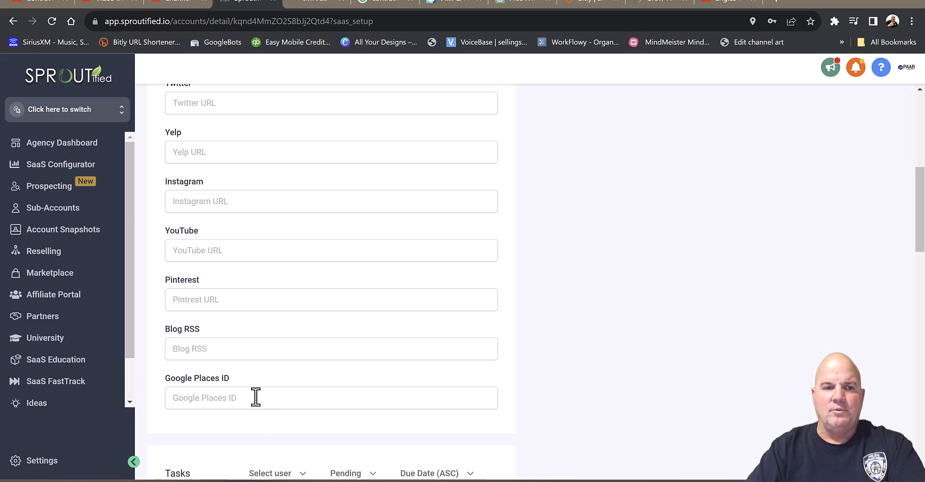
pyautogui.scroll(7, 279, 352)
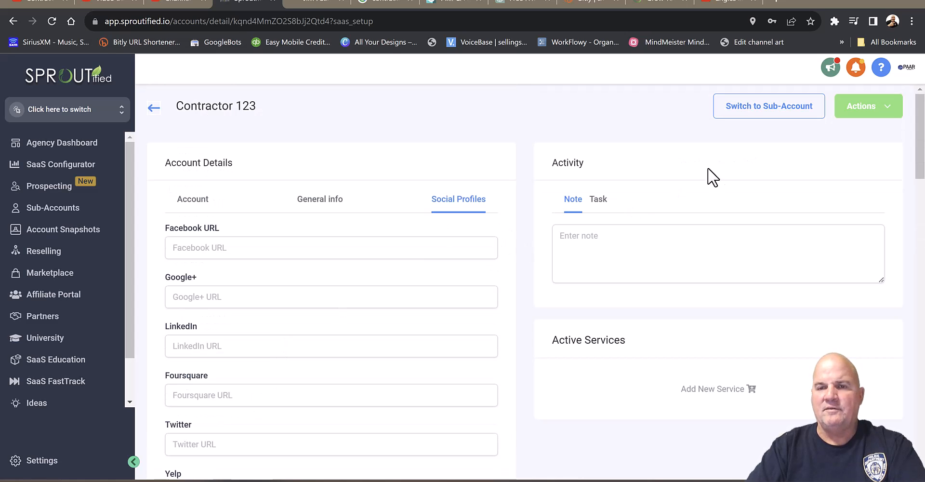
# Switch to the Contractor 123 sub-account and dismiss the phone number, Yext and WordPress notices on its dashboard
pyautogui.click(778, 112)
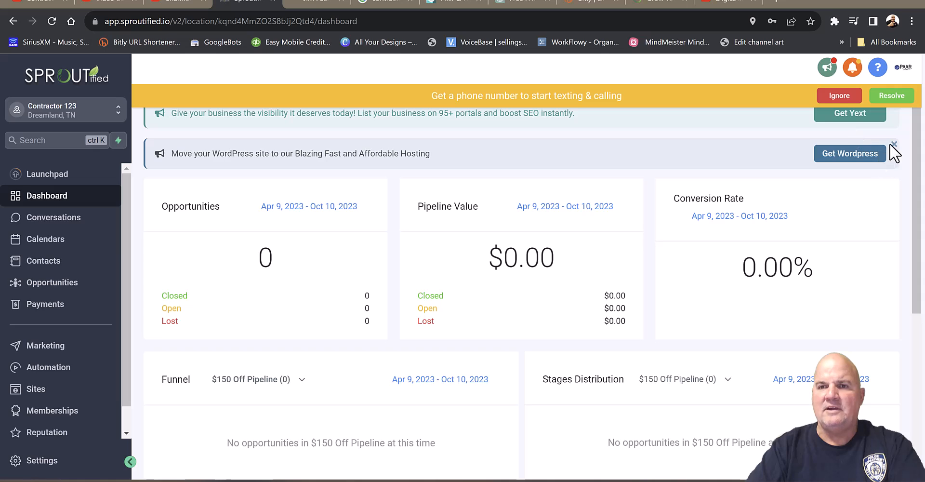
pyautogui.click(839, 96)
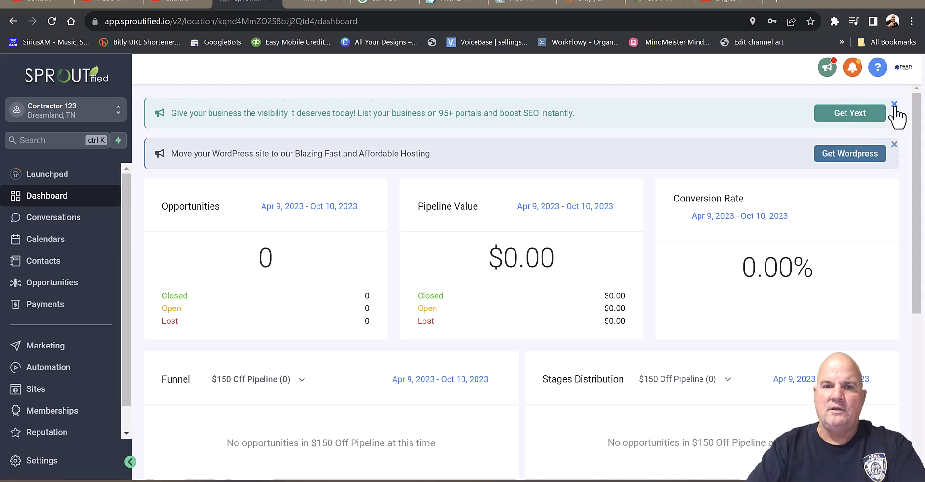
pyautogui.click(895, 105)
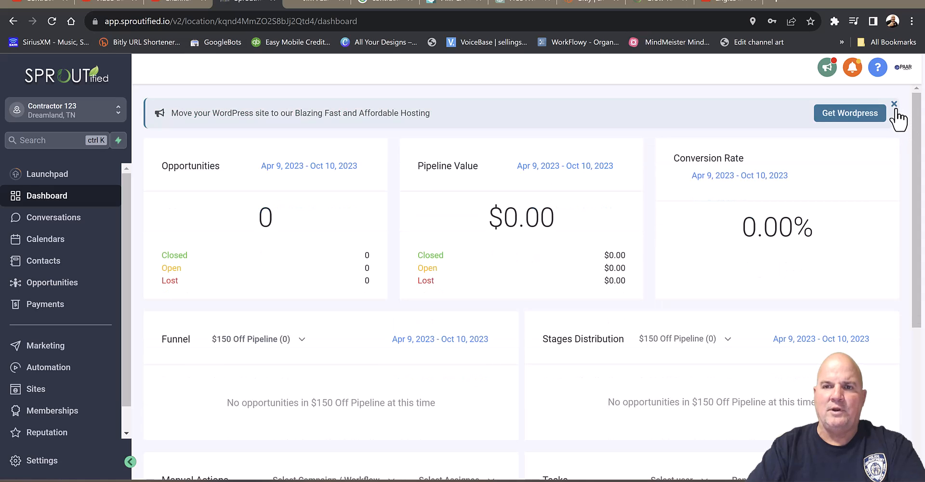
pyautogui.click(894, 105)
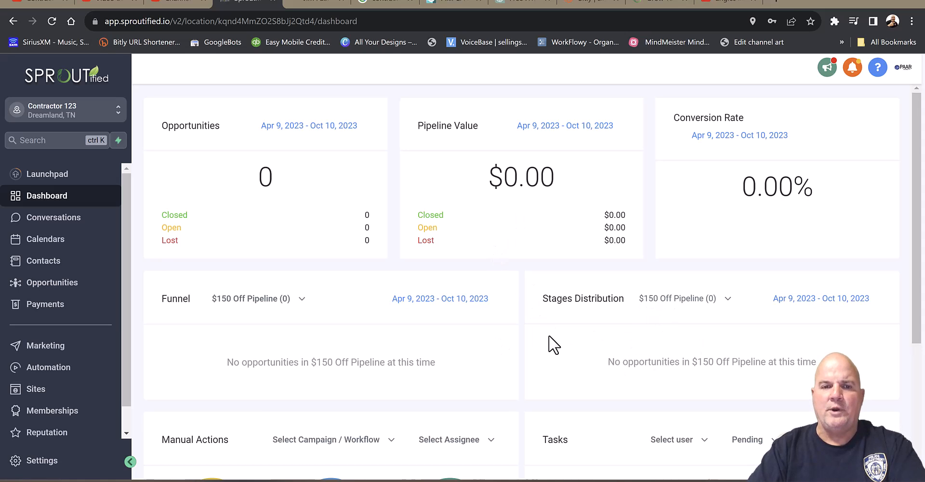
# Look over the Contractor 123 dashboard, including its funnel, stages distribution, manual actions and tasks
pyautogui.scroll(-4, 555, 362)
pyautogui.scroll(4, 559, 356)
pyautogui.scroll(-4, 540, 376)
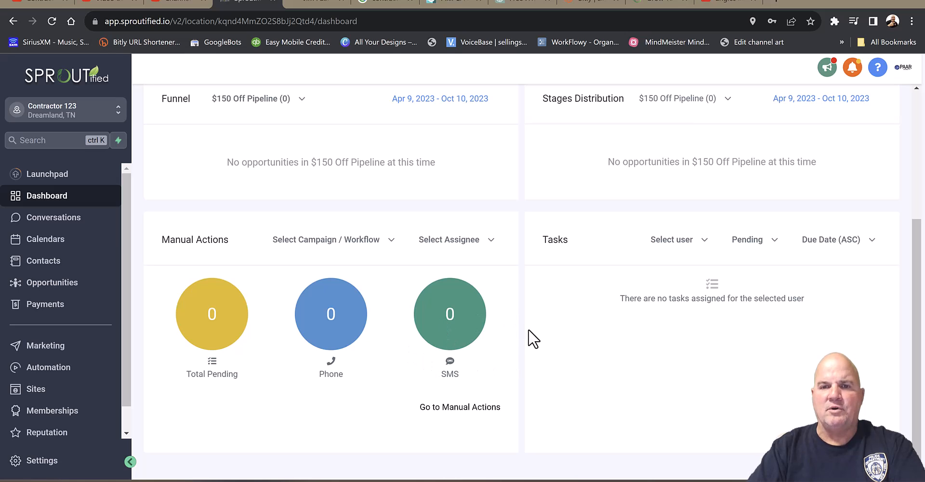
pyautogui.scroll(4, 540, 333)
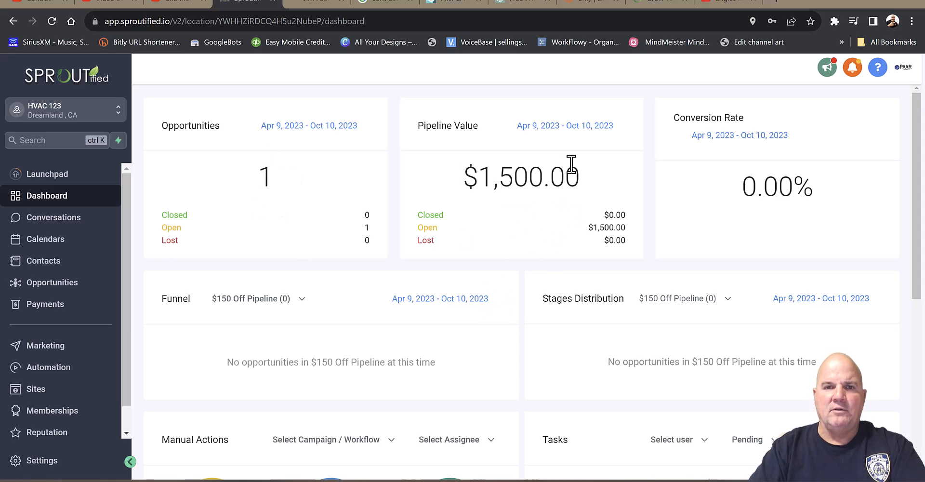
# Set the HVAC 123 dashboard's date range to this week and review its Lead Source Report
pyautogui.scroll(-6, 556, 321)
pyautogui.scroll(6, 560, 323)
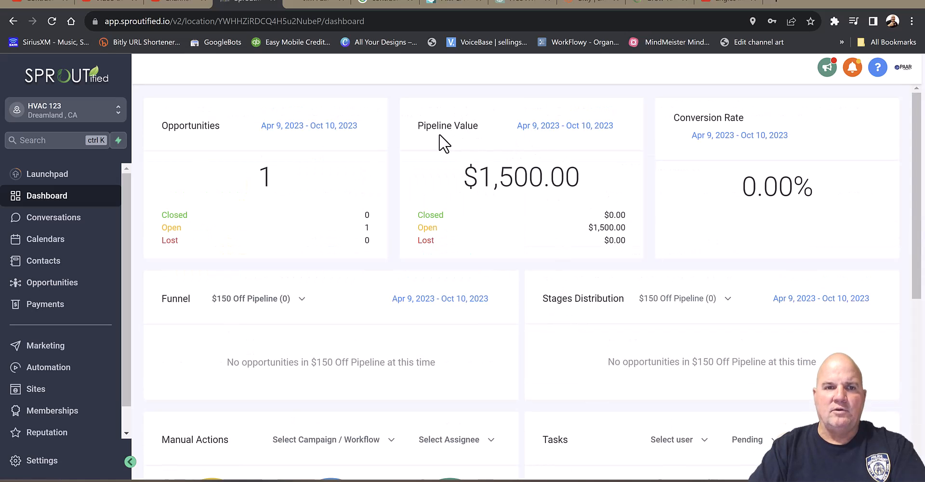
pyautogui.click(573, 133)
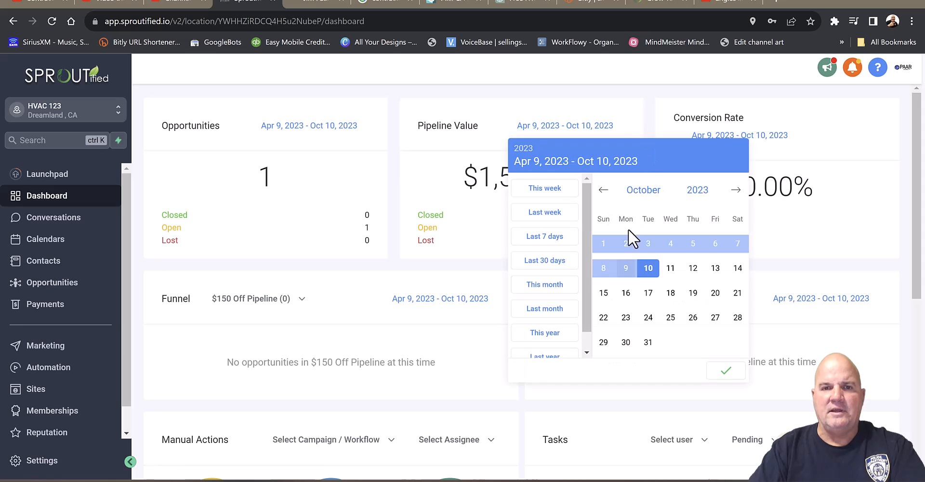
pyautogui.click(551, 190)
pyautogui.click(468, 207)
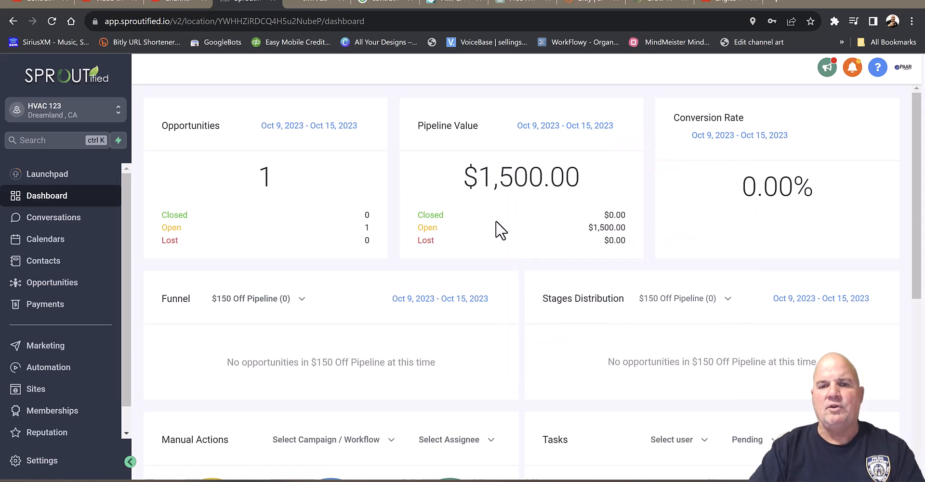
pyautogui.scroll(-6, 510, 227)
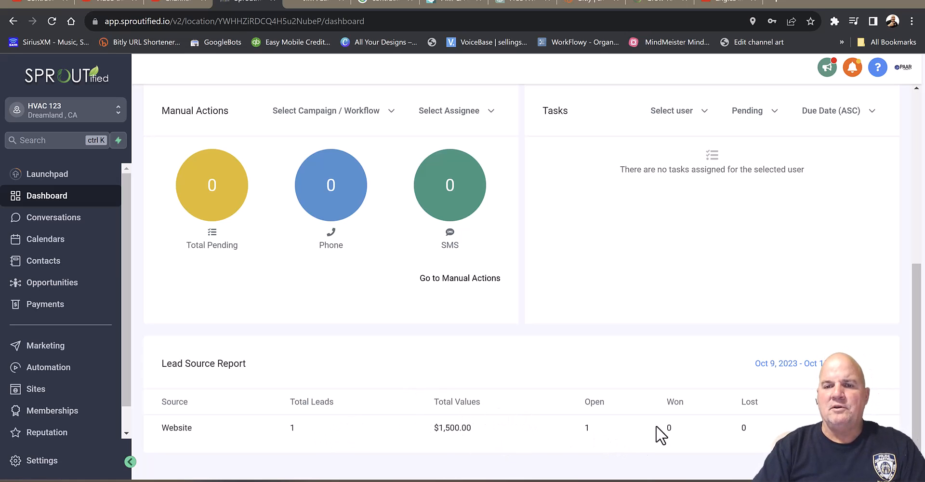
pyautogui.scroll(7, 656, 434)
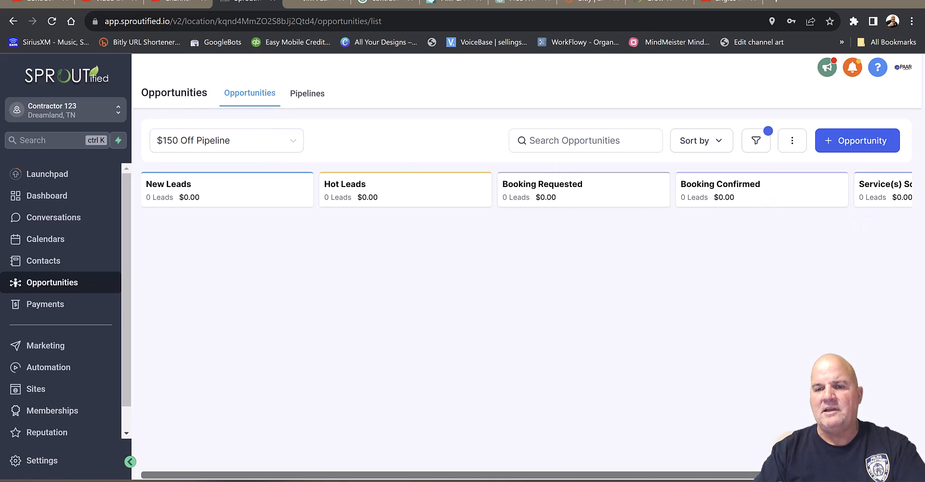
# Look across the lead stages of Contractor 123's $150 Off Pipeline
pyautogui.hscroll(3, 530, 313)
pyautogui.hscroll(-3, 702, 447)
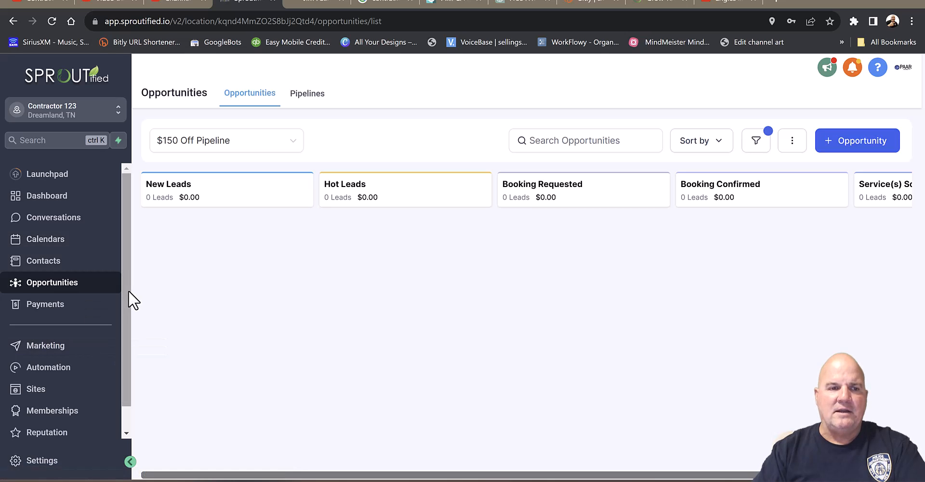
# Go to the websites of the Contractor 123 sub-account and start a new website from templates
pyautogui.click(53, 396)
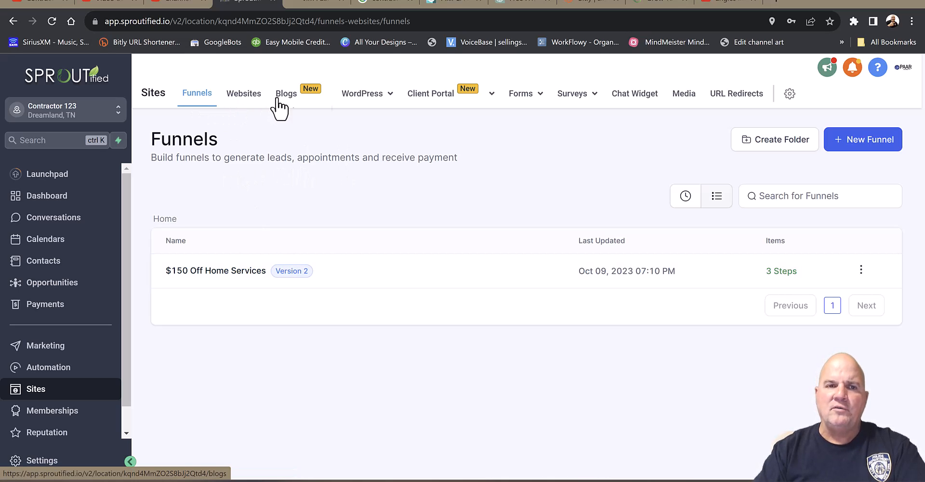
pyautogui.moveTo(379, 103)
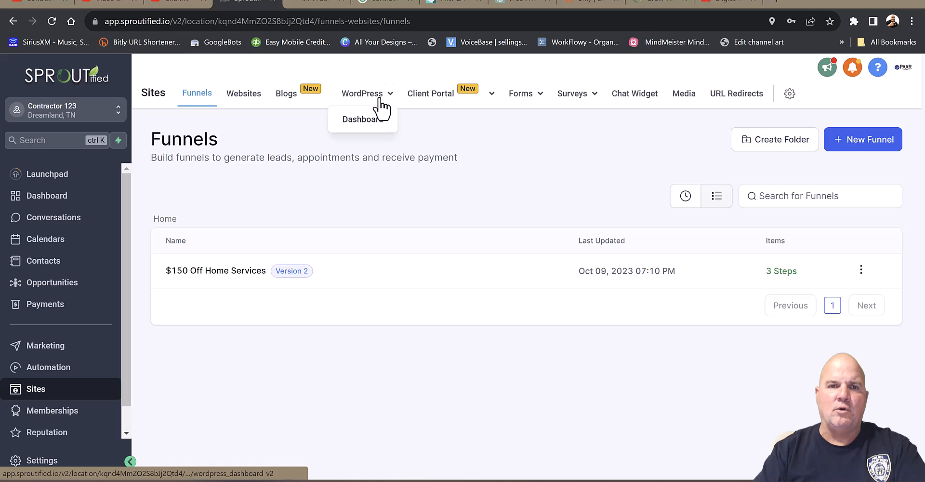
pyautogui.moveTo(439, 102)
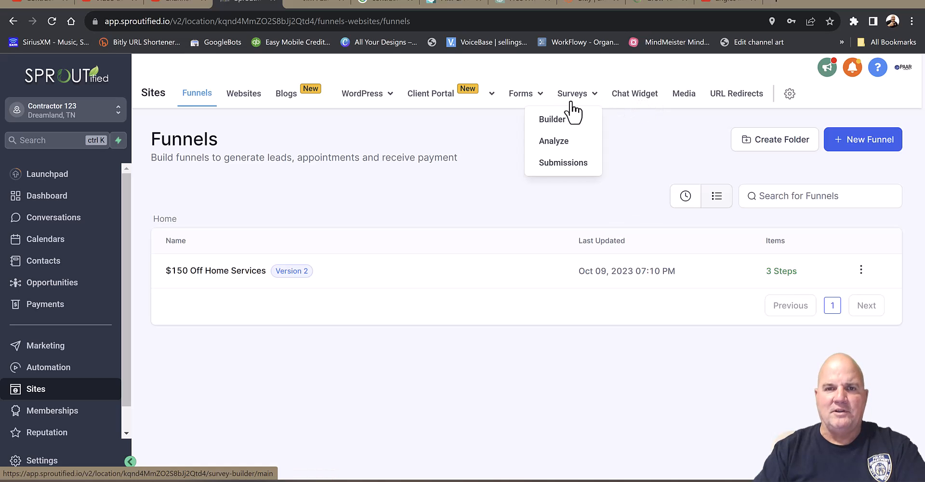
pyautogui.moveTo(581, 104)
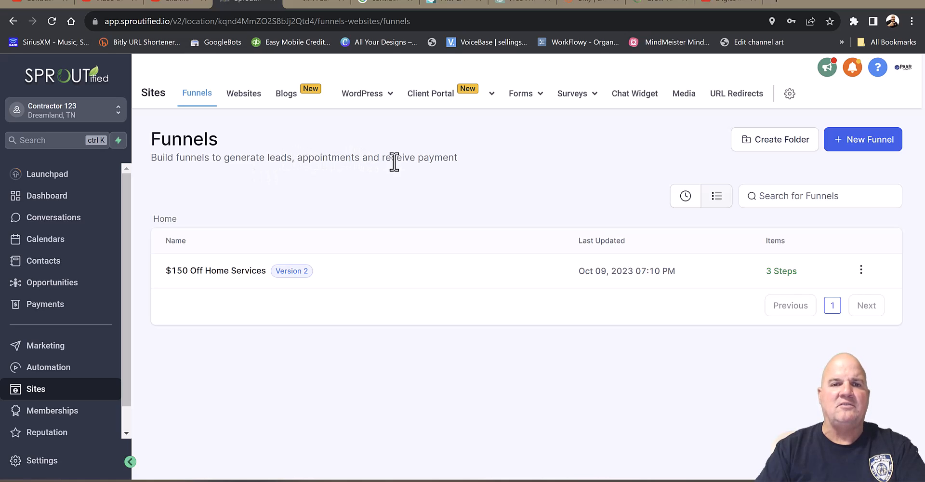
pyautogui.click(248, 99)
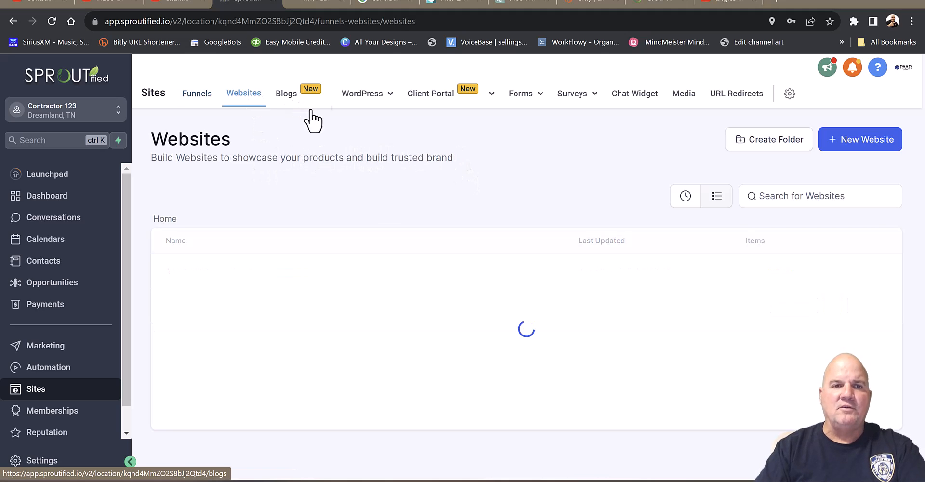
pyautogui.click(870, 143)
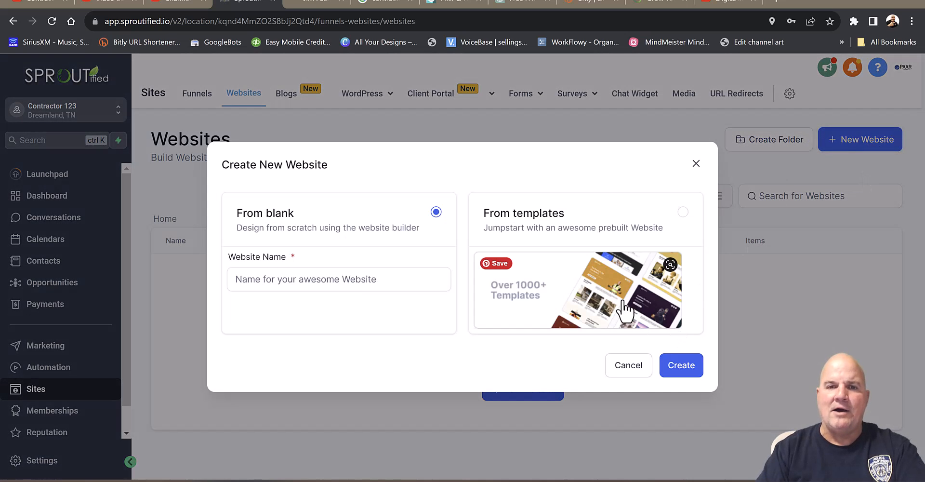
pyautogui.click(626, 293)
pyautogui.click(676, 372)
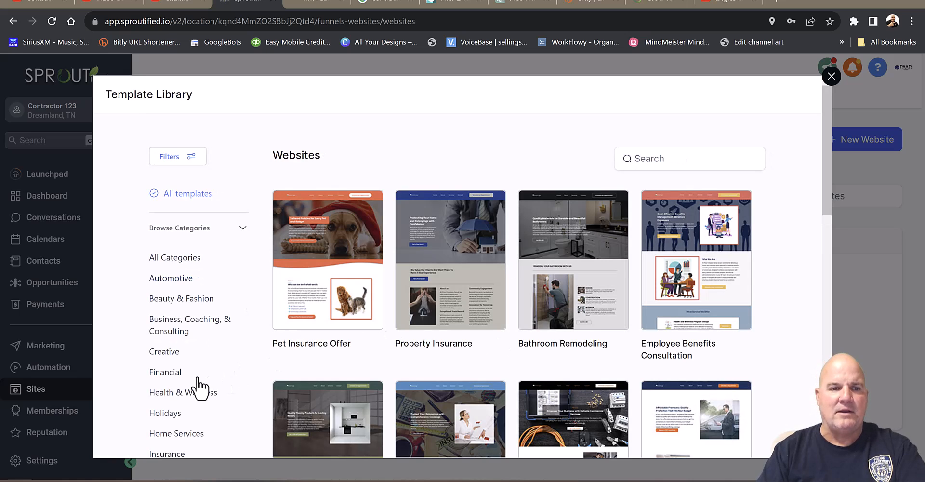
# Filter the template library to Home Services and use the Precision Builders template for the website
pyautogui.click(190, 434)
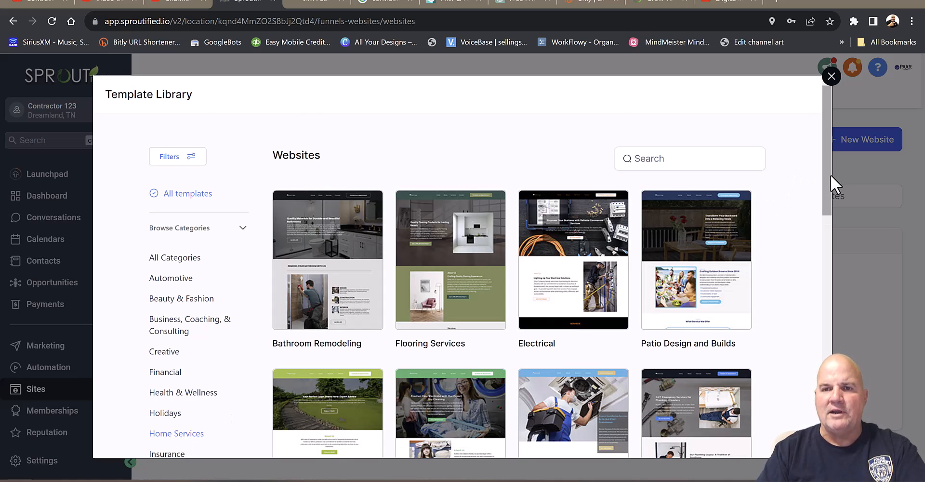
pyautogui.moveTo(826, 191); pyautogui.dragTo(843, 359)
pyautogui.moveTo(330, 273)
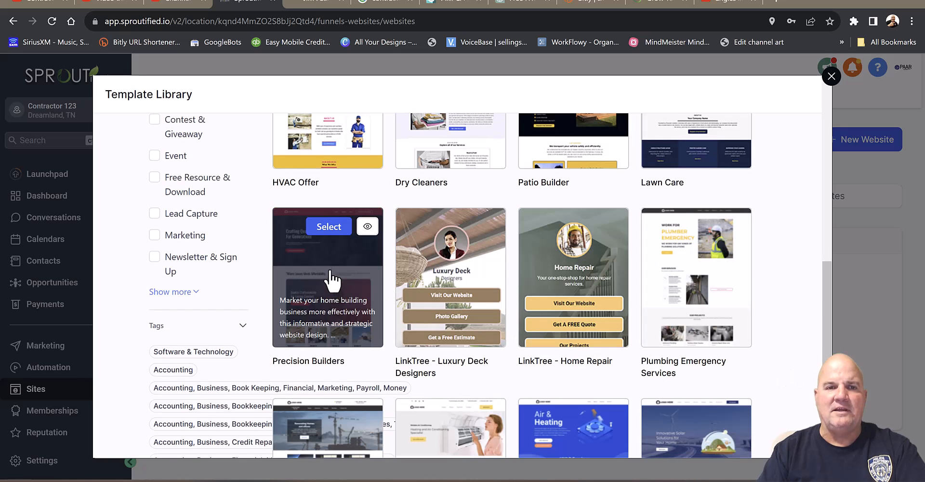
pyautogui.click(326, 228)
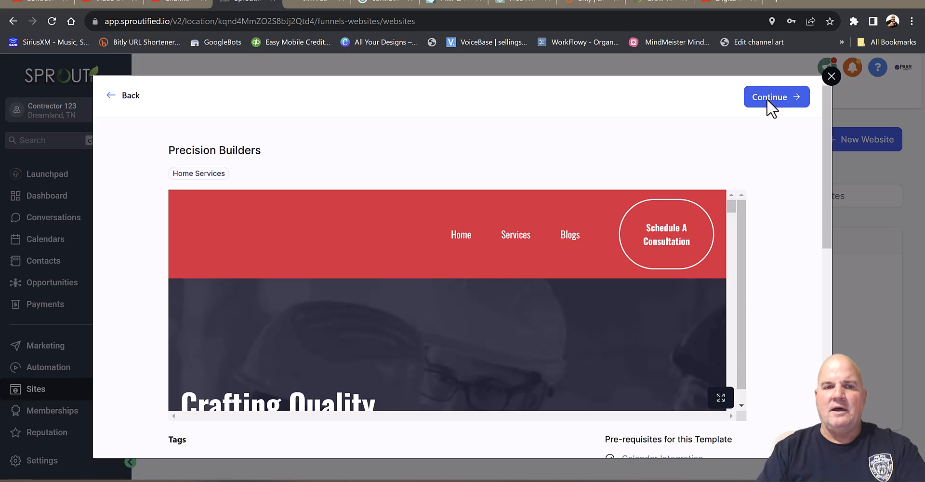
pyautogui.click(766, 95)
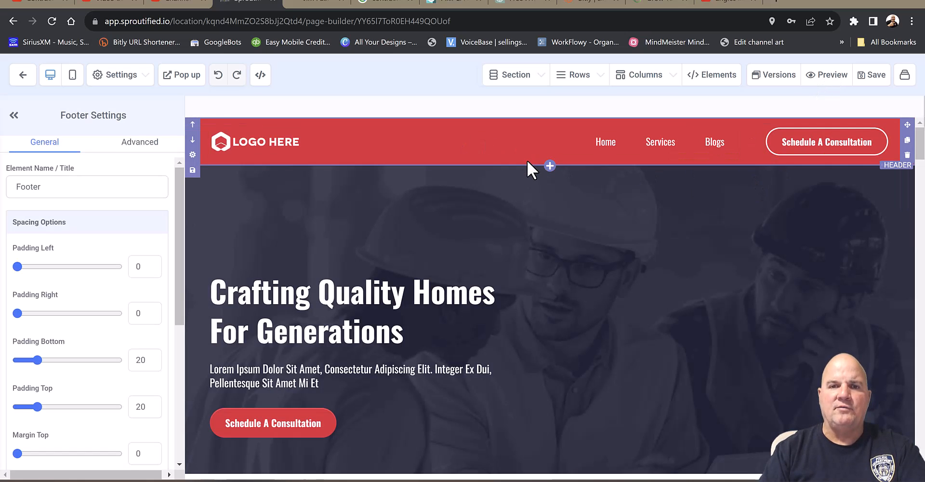
# Set the background color of the page's header to black
pyautogui.click(522, 120)
pyautogui.scroll(-5, 144, 285)
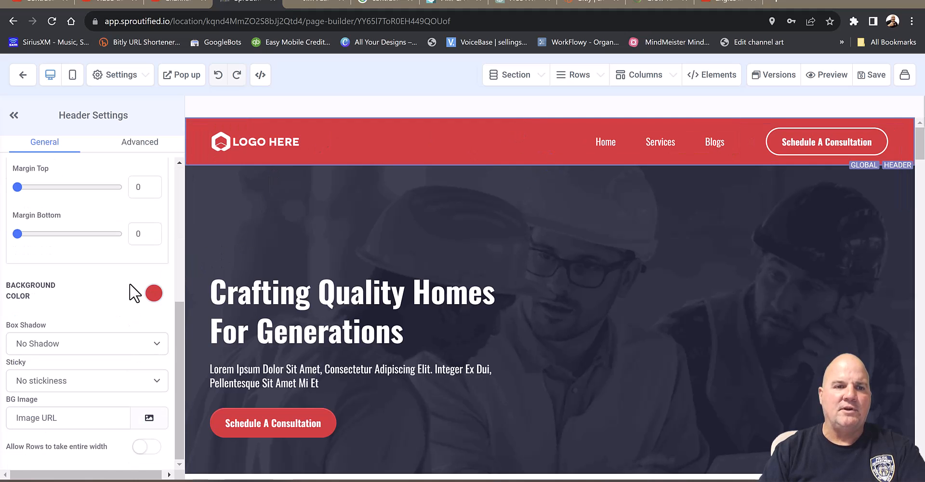
pyautogui.click(153, 294)
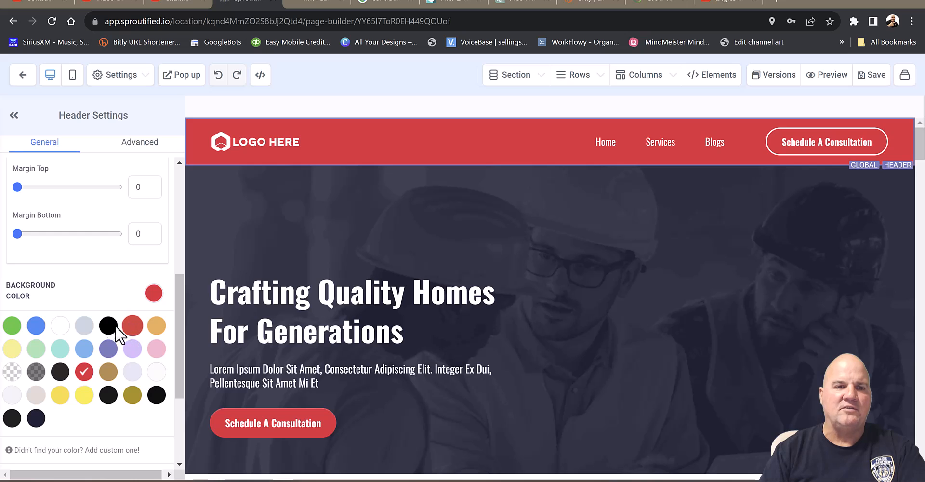
pyautogui.click(108, 326)
pyautogui.click(478, 186)
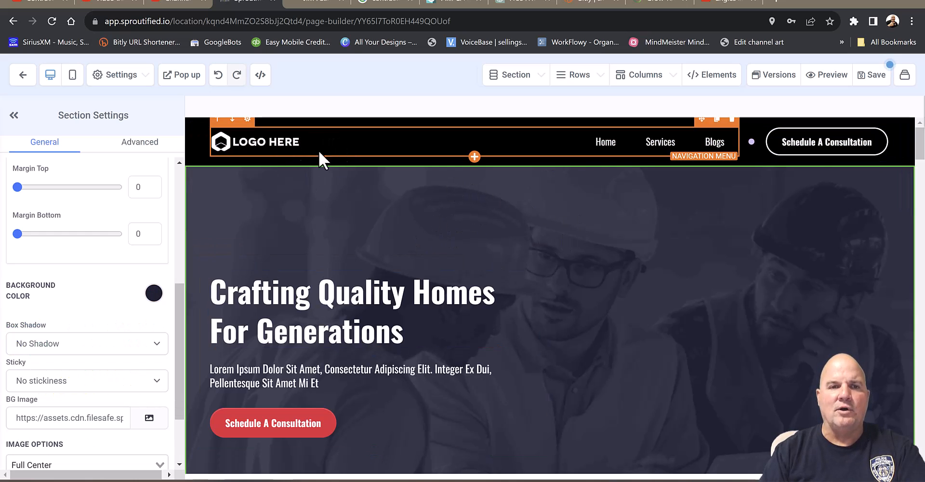
# Look through the general settings of the header's navigation menu, including spacing, background colors, text alignment and menu items
pyautogui.click(273, 148)
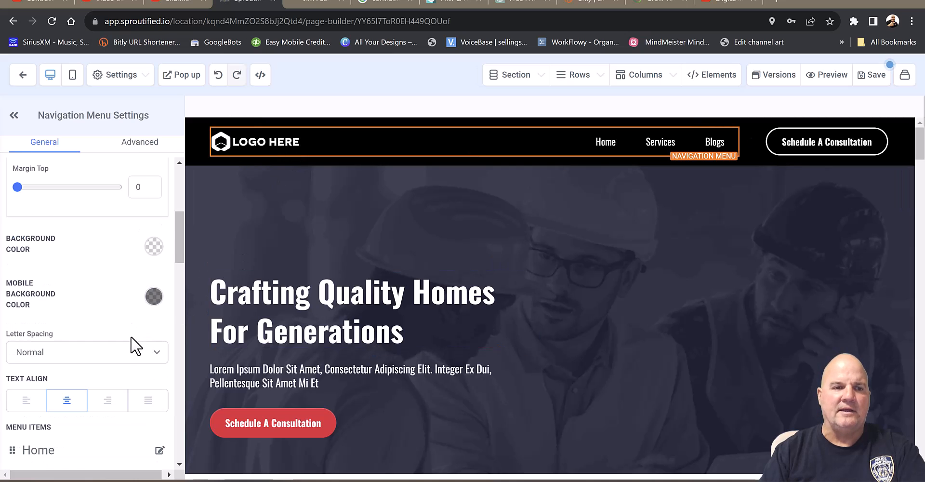
pyautogui.scroll(-6, 135, 343)
pyautogui.scroll(-7, 136, 343)
pyautogui.scroll(10, 136, 327)
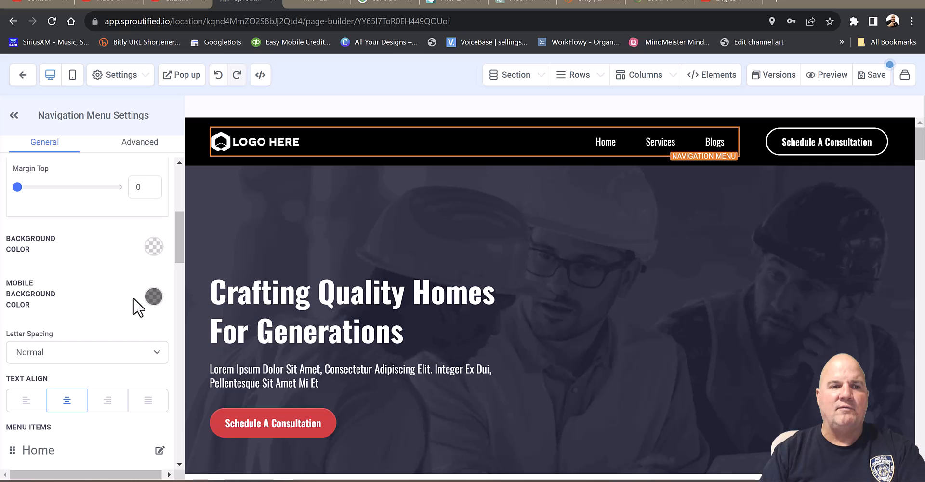
pyautogui.scroll(5, 135, 299)
pyautogui.scroll(-10, 659, 338)
pyautogui.scroll(10, 660, 339)
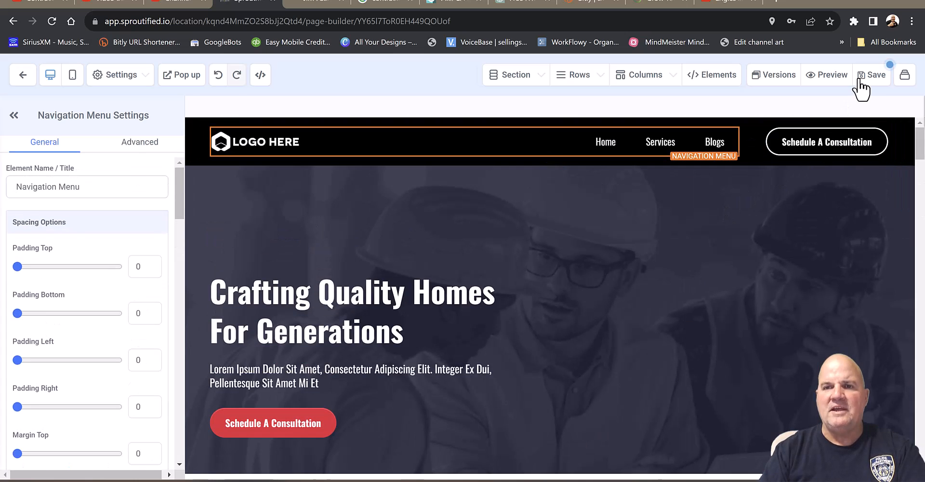
# Save the page and review its SEO metadata fields, from title and description to the SEO preview
pyautogui.click(860, 81)
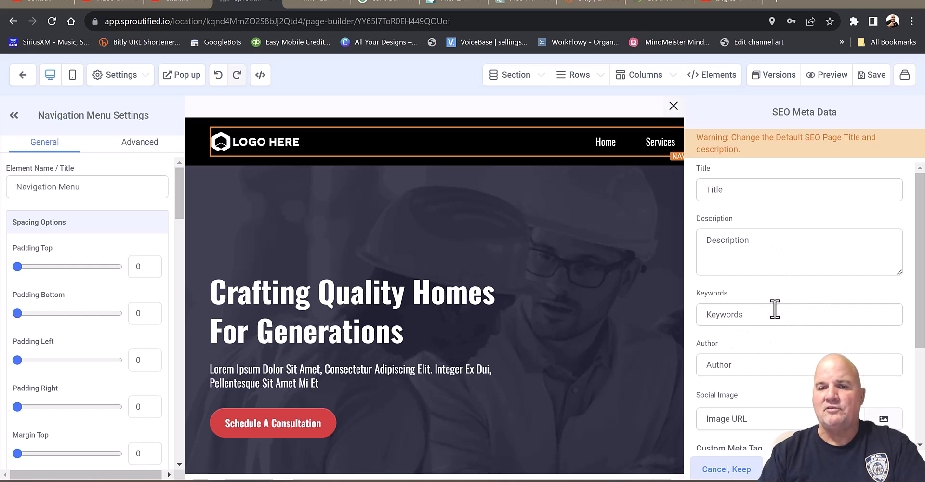
pyautogui.scroll(-3, 788, 322)
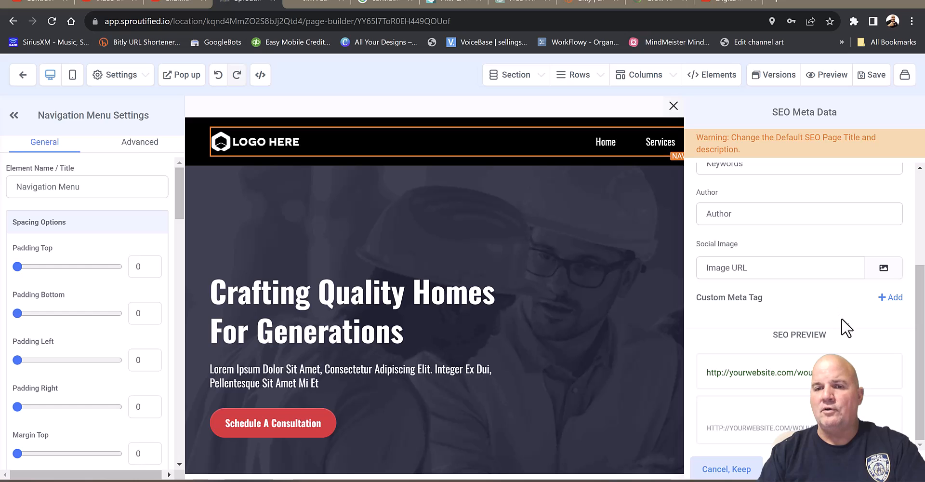
pyautogui.scroll(3, 843, 333)
pyautogui.scroll(-3, 850, 320)
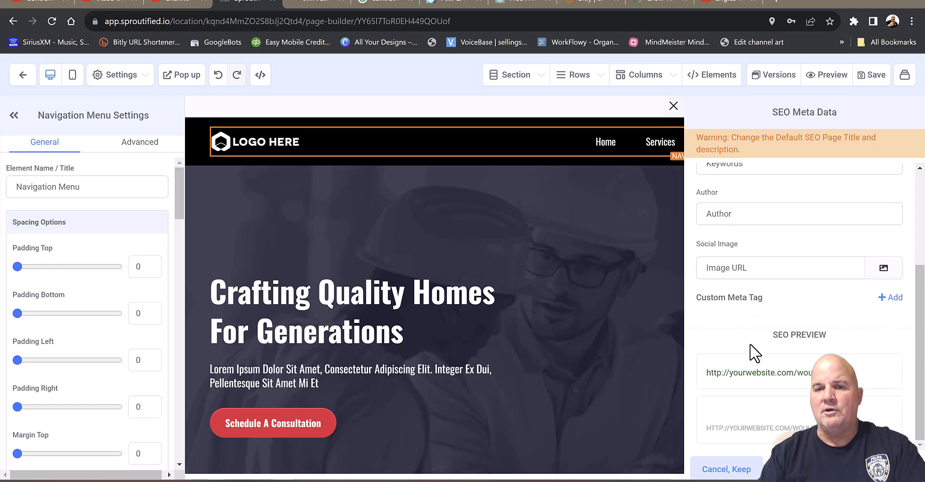
pyautogui.scroll(3, 766, 357)
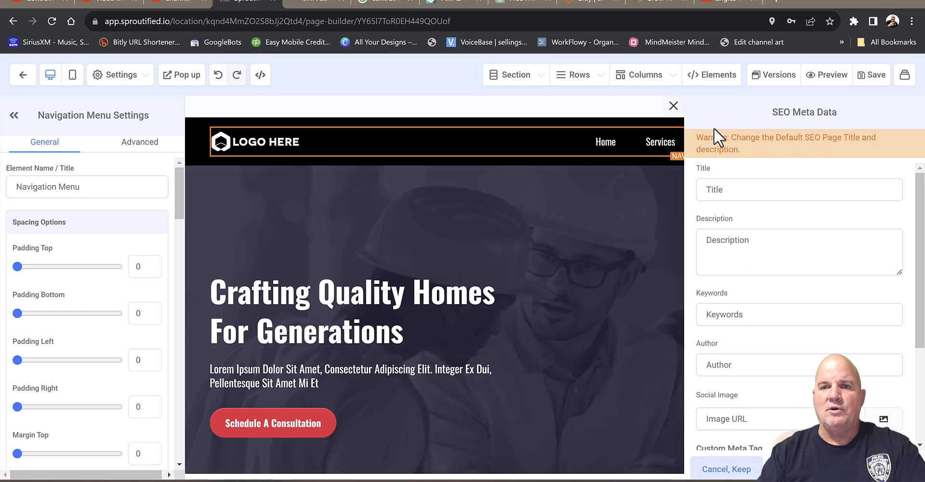
# Preview the whole home page from its header to the contact section, and return to the editor with the SEO metadata closed
pyautogui.click(837, 74)
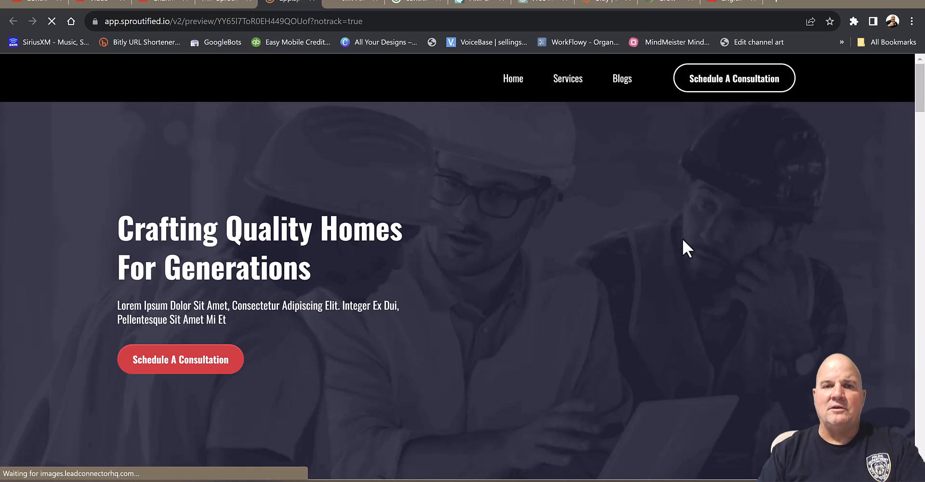
pyautogui.scroll(-9, 924, 130)
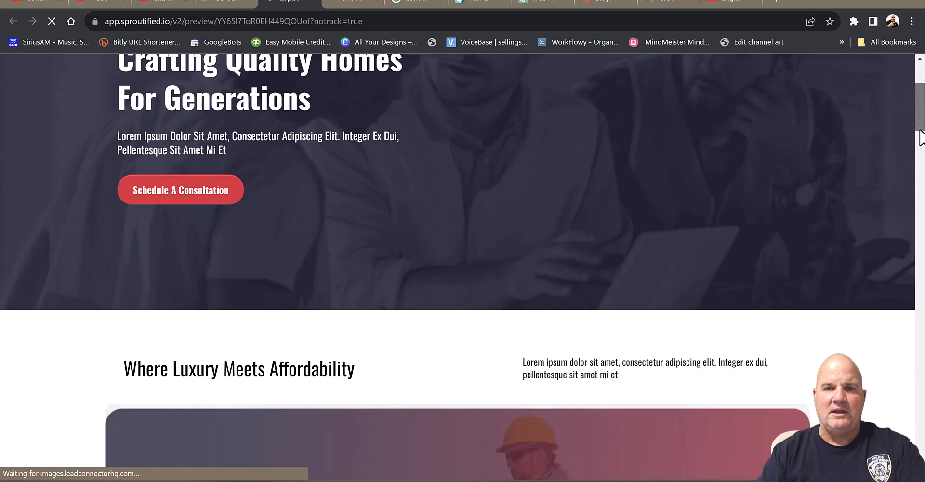
pyautogui.scroll(-7, 918, 307)
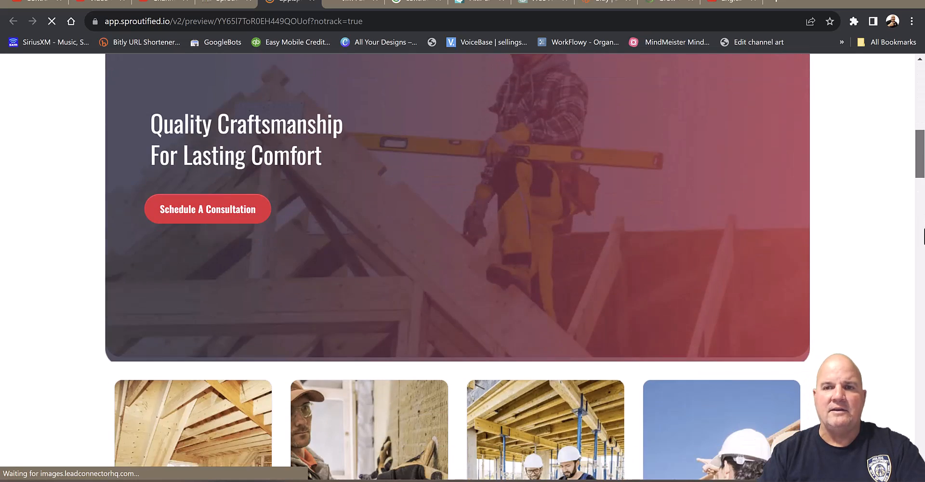
pyautogui.scroll(-20, 918, 306)
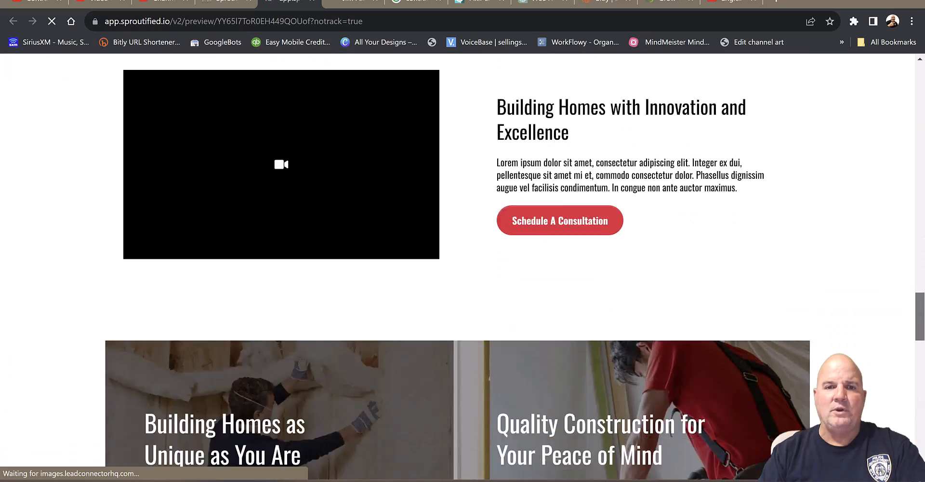
pyautogui.scroll(-7, 458, 265)
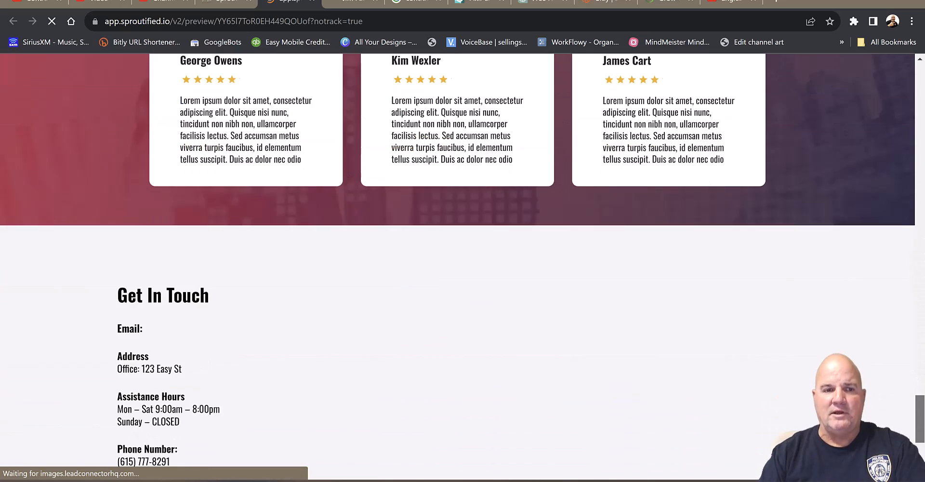
pyautogui.scroll(20, 917, 217)
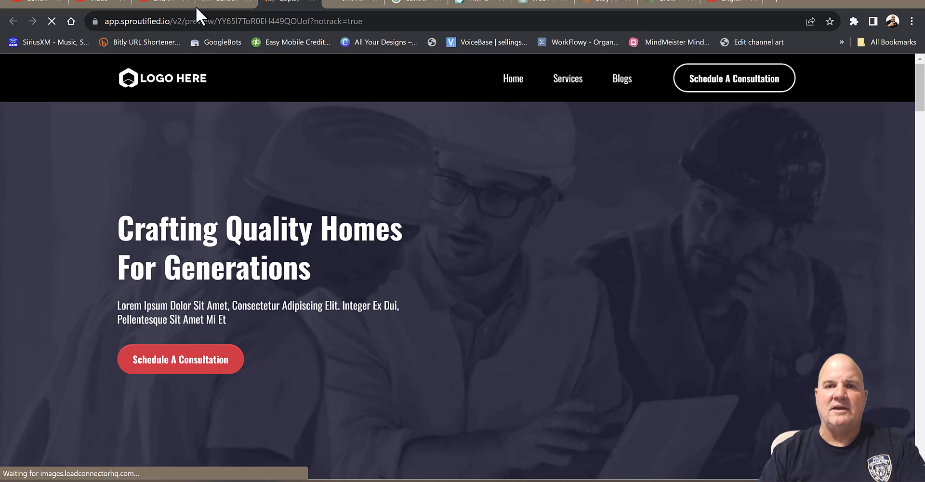
pyautogui.click(232, 5)
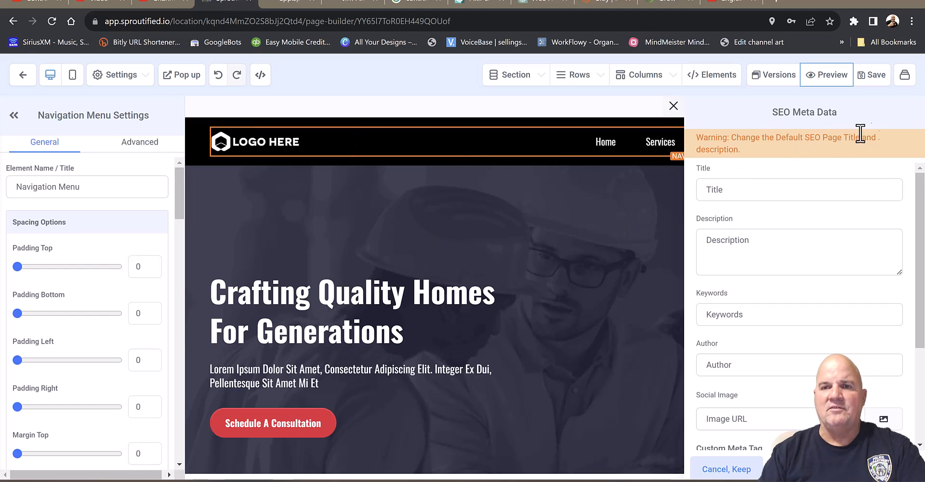
pyautogui.click(674, 106)
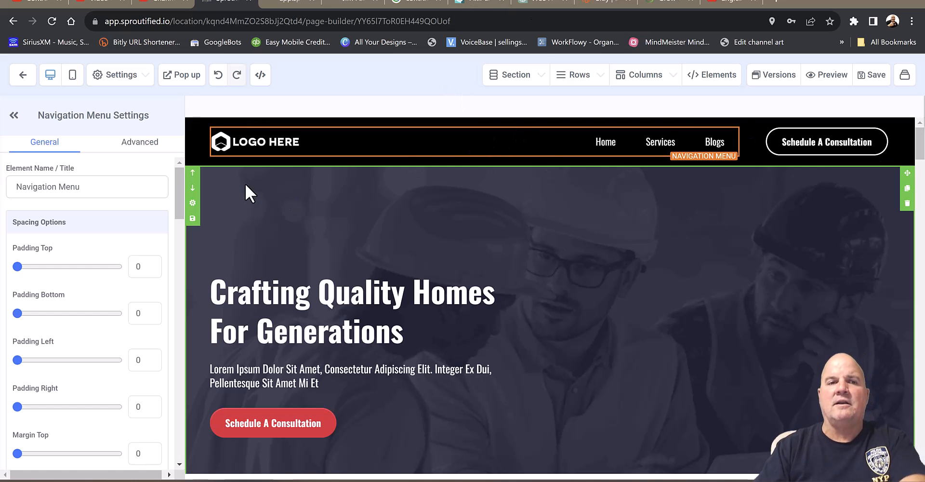
# Inspect the home page's mobile layout across its sections and return to the desktop layout
pyautogui.click(73, 77)
pyautogui.scroll(-10, 594, 309)
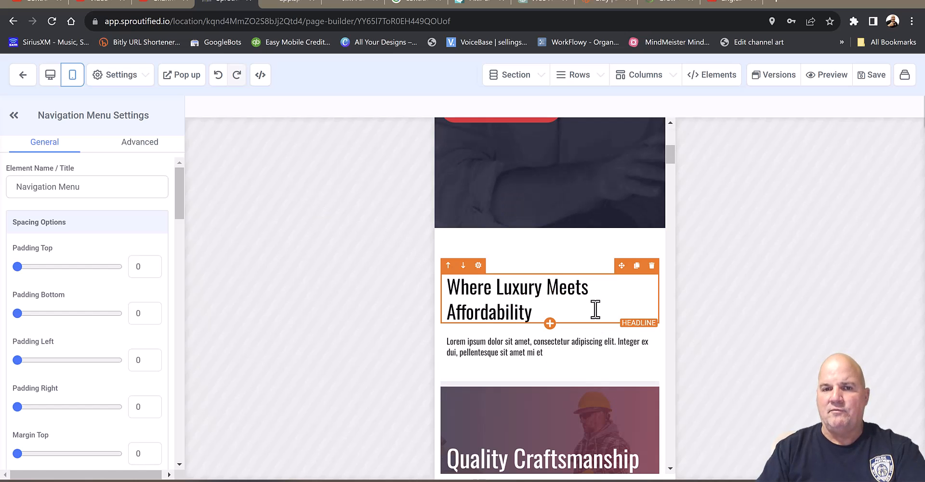
pyautogui.scroll(-15, 595, 304)
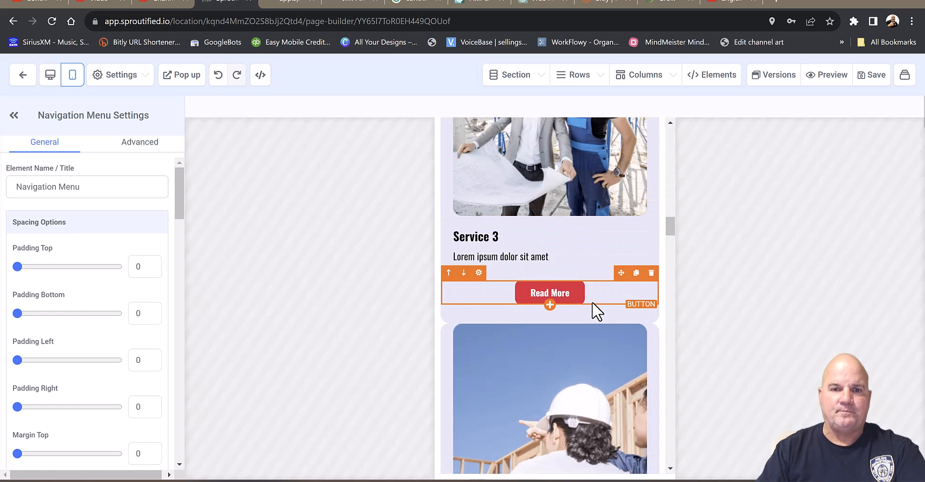
pyautogui.scroll(-12, 595, 309)
pyautogui.scroll(20, 591, 300)
pyautogui.scroll(10, 544, 262)
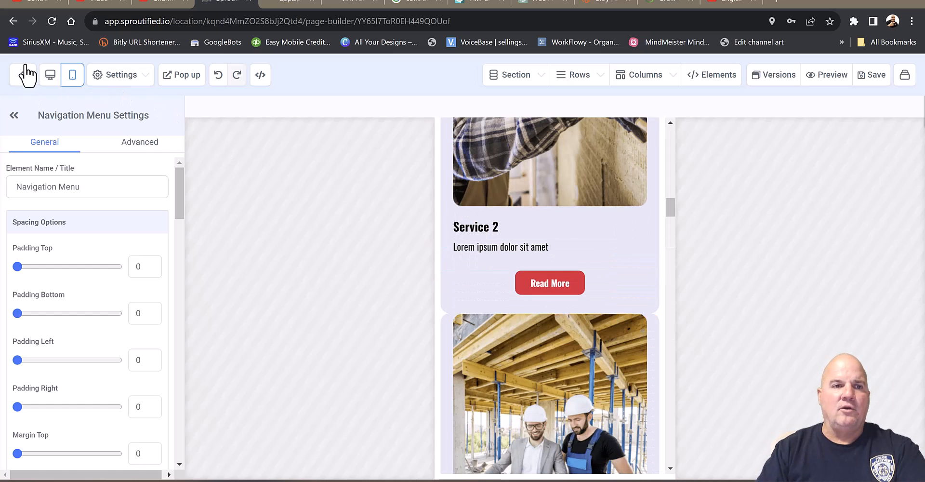
pyautogui.click(49, 77)
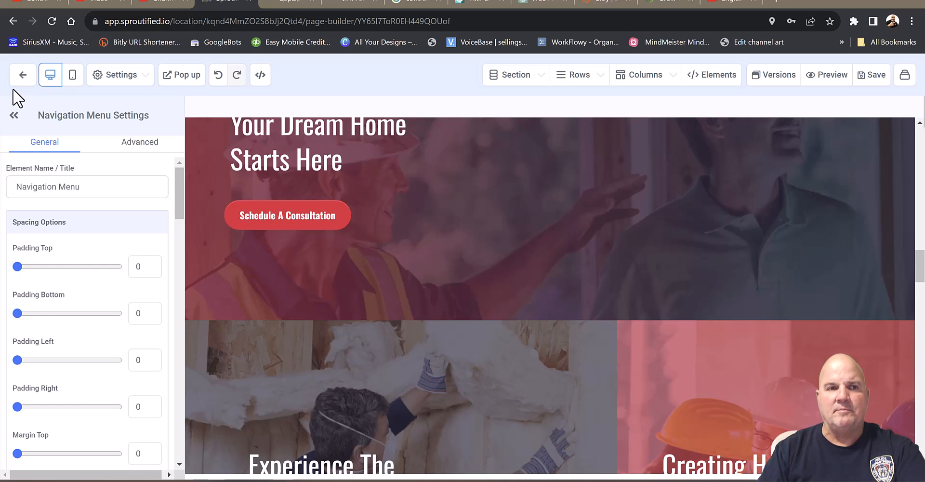
# Exit to the Precision Builders website, ignoring the phone number notice, and review its domain, path, tracking code and other settings
pyautogui.click(21, 77)
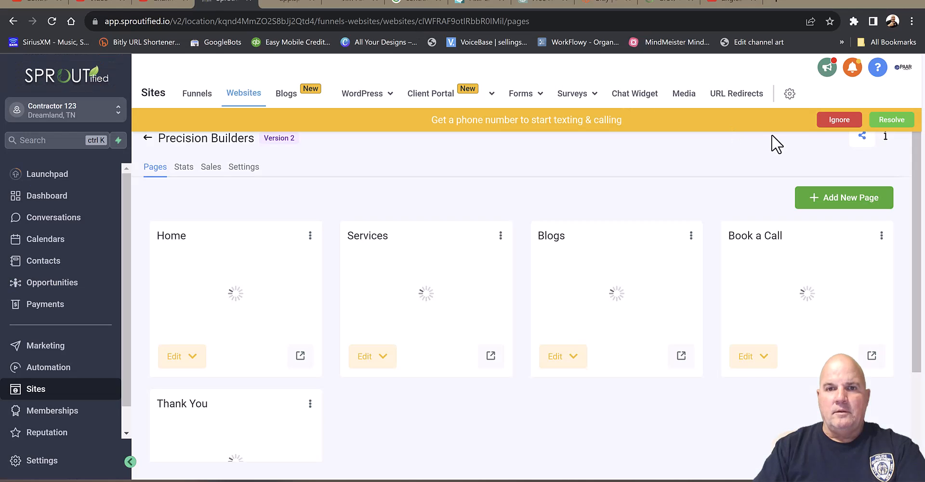
pyautogui.click(847, 123)
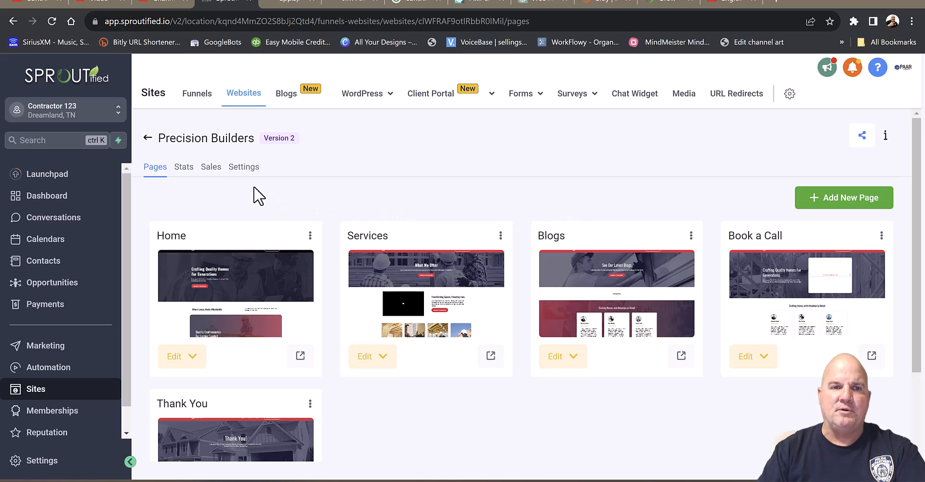
pyautogui.click(244, 167)
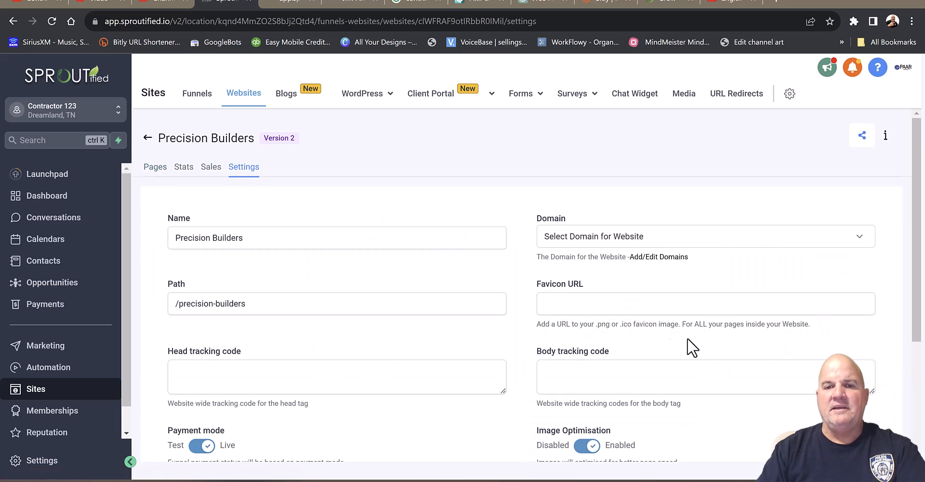
pyautogui.scroll(-3, 737, 360)
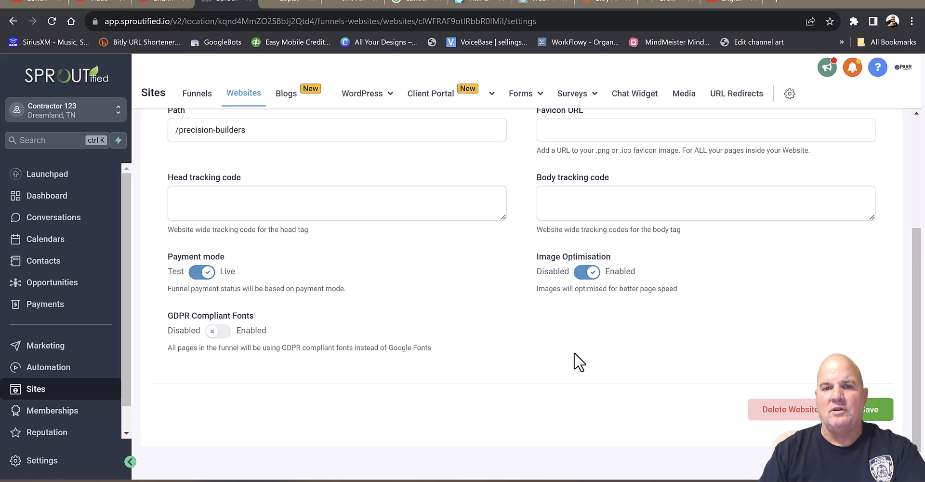
pyautogui.scroll(3, 610, 373)
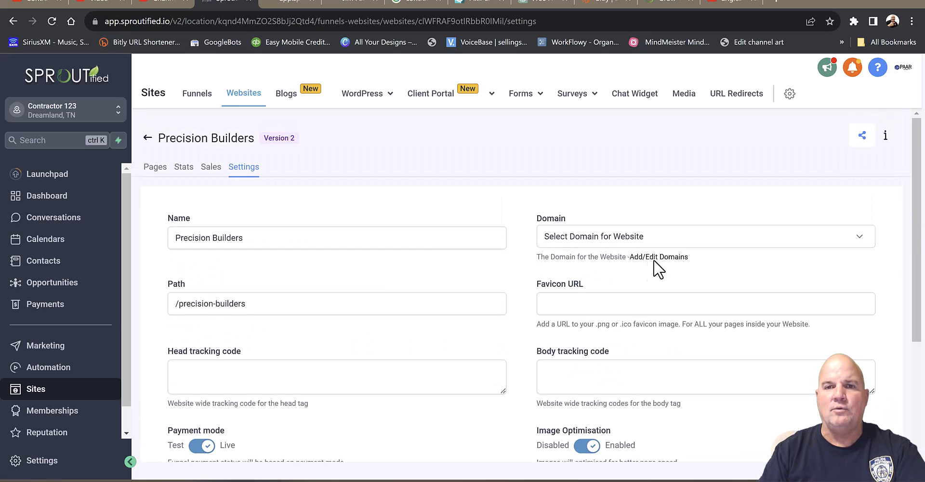
pyautogui.scroll(-3, 655, 228)
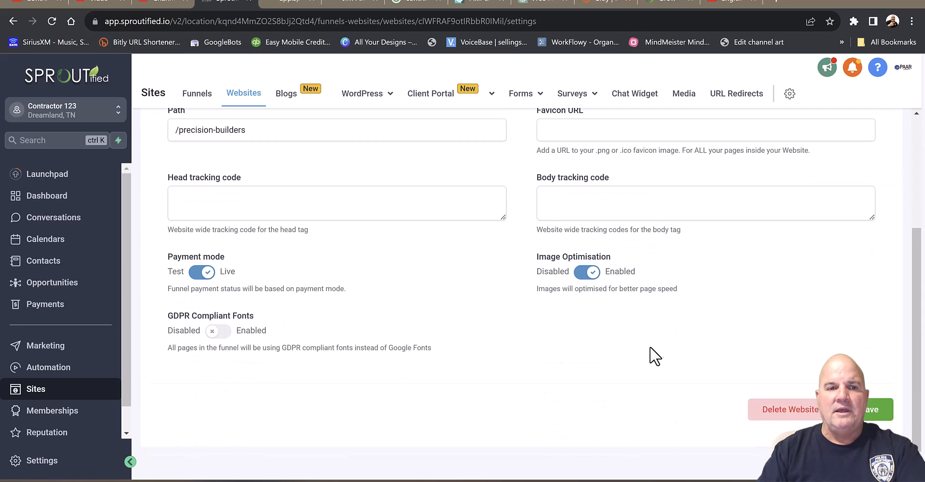
pyautogui.scroll(3, 474, 338)
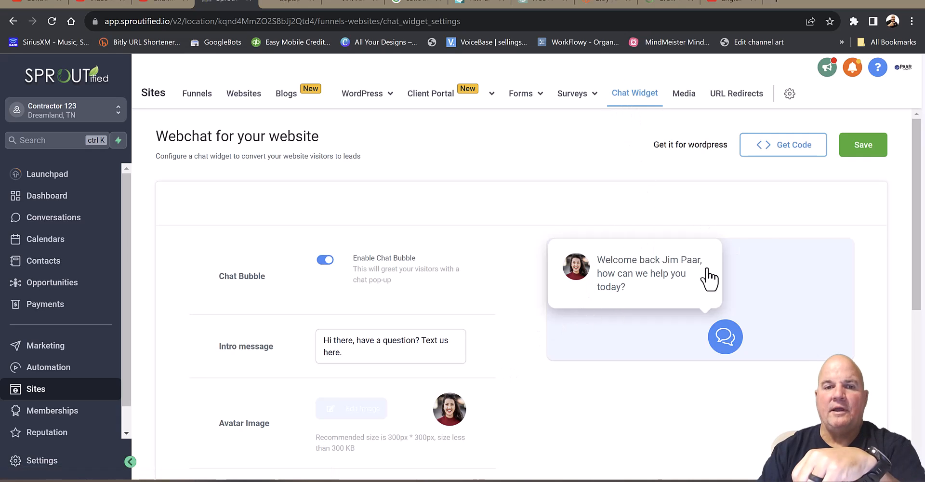
# Review the website chat widget's chat bubble settings, including the intro message, avatar image and greeting for return visitors
pyautogui.moveTo(920, 231); pyautogui.dragTo(917, 209)
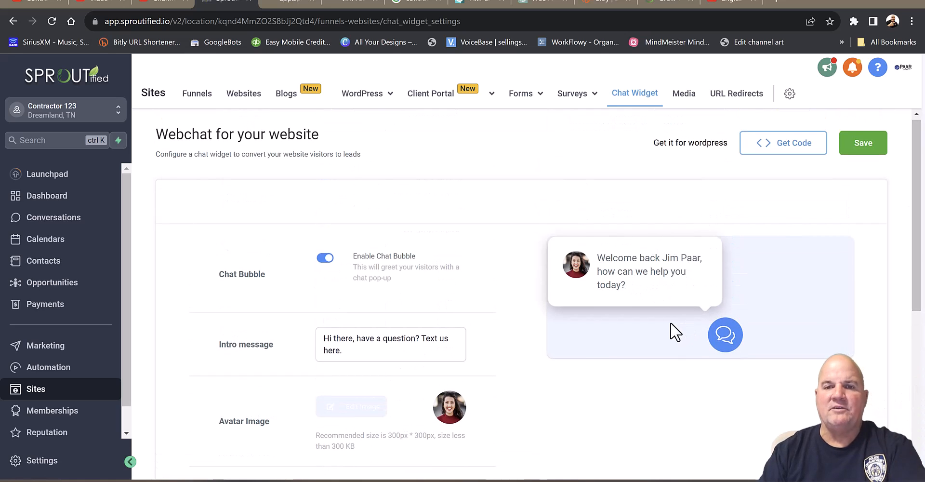
pyautogui.scroll(-6, 562, 351)
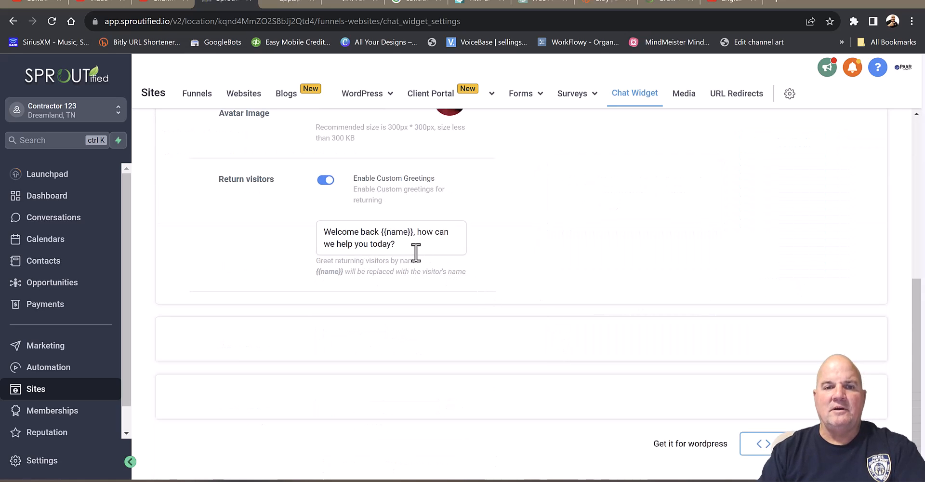
pyautogui.click(399, 229)
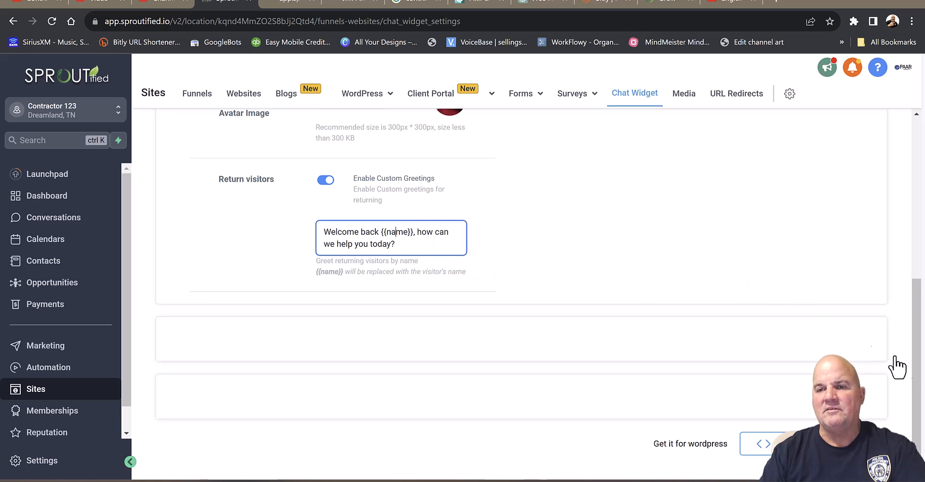
pyautogui.moveTo(919, 374); pyautogui.dragTo(923, 237)
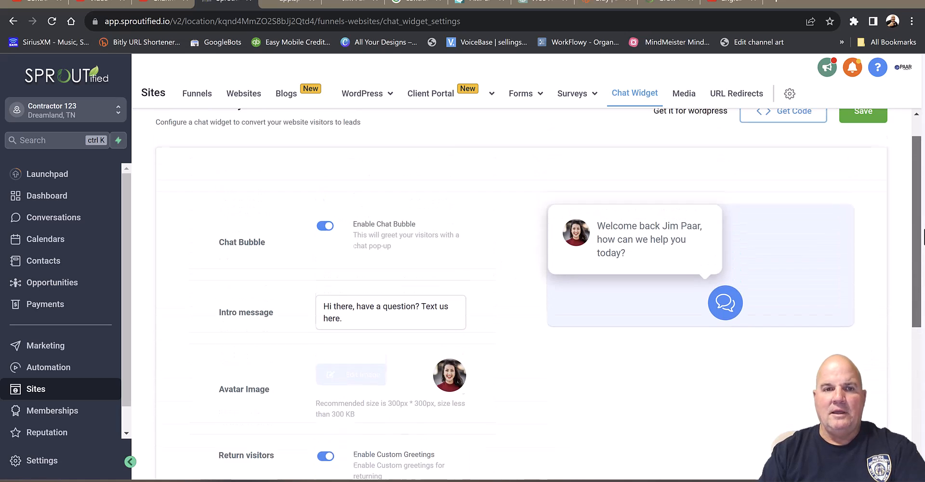
pyautogui.scroll(-3, 923, 236)
pyautogui.scroll(-2, 579, 376)
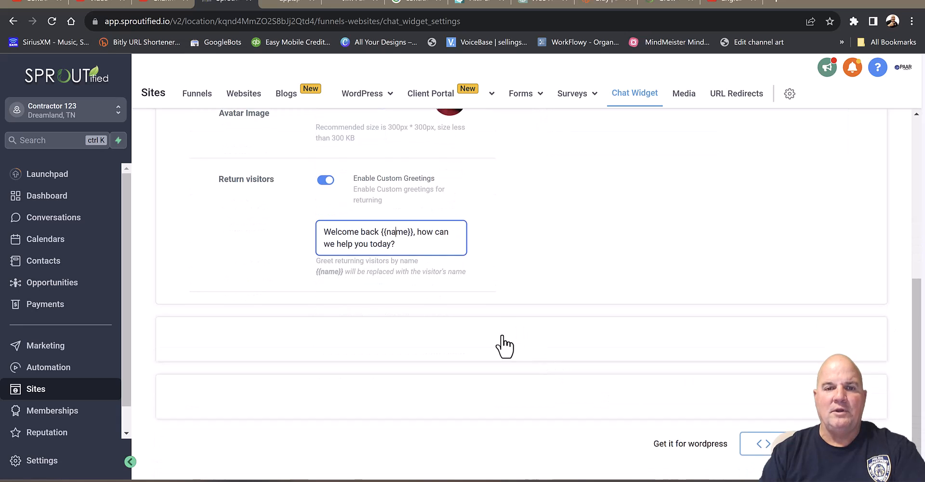
# Set the widget color of the website's chat window to green #32BD1C and check it in the widget preview
pyautogui.scroll(-6, 509, 348)
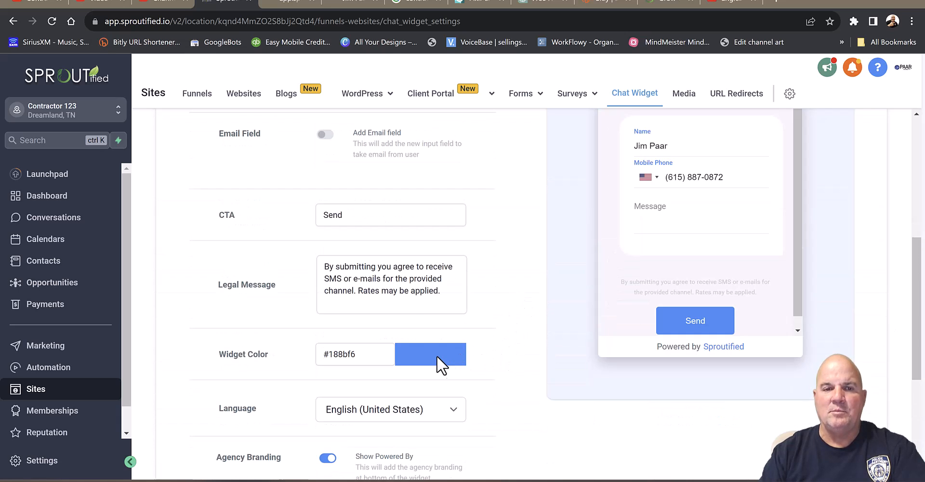
pyautogui.click(430, 357)
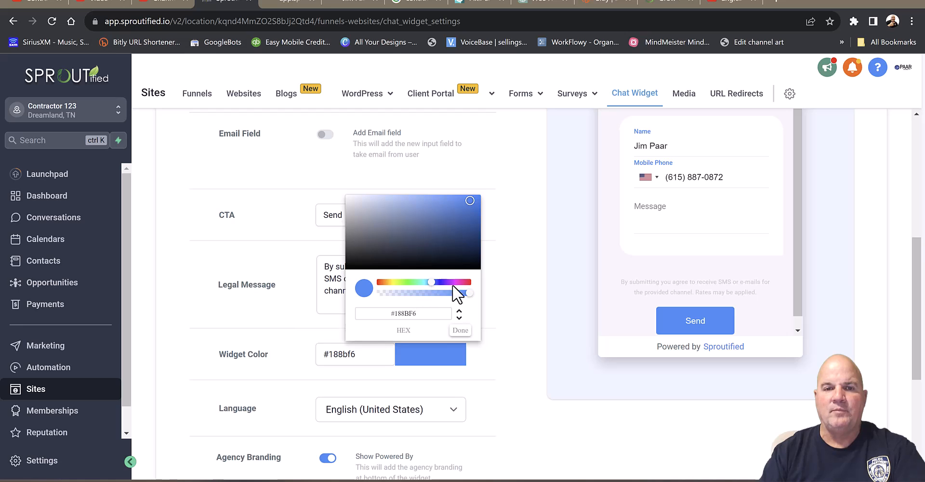
pyautogui.click(403, 283)
pyautogui.click(462, 215)
pyautogui.scroll(6, 652, 254)
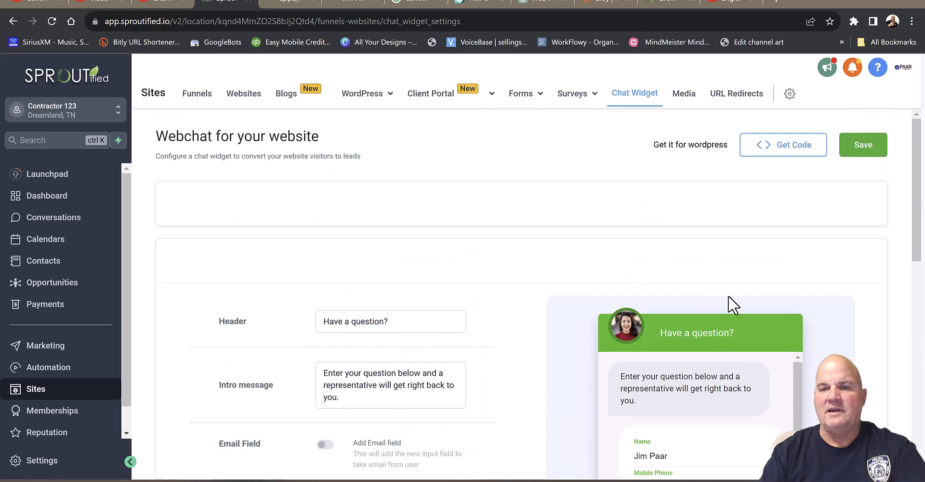
pyautogui.scroll(-6, 625, 345)
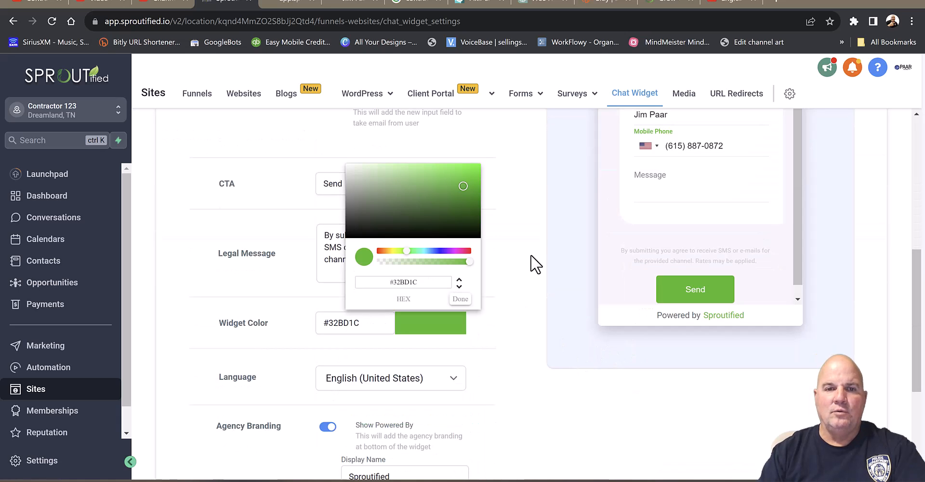
# Confirm the widget color, review the agency branding and acknowledgement message settings, and save the chat widget
pyautogui.click(460, 299)
pyautogui.scroll(-4, 544, 320)
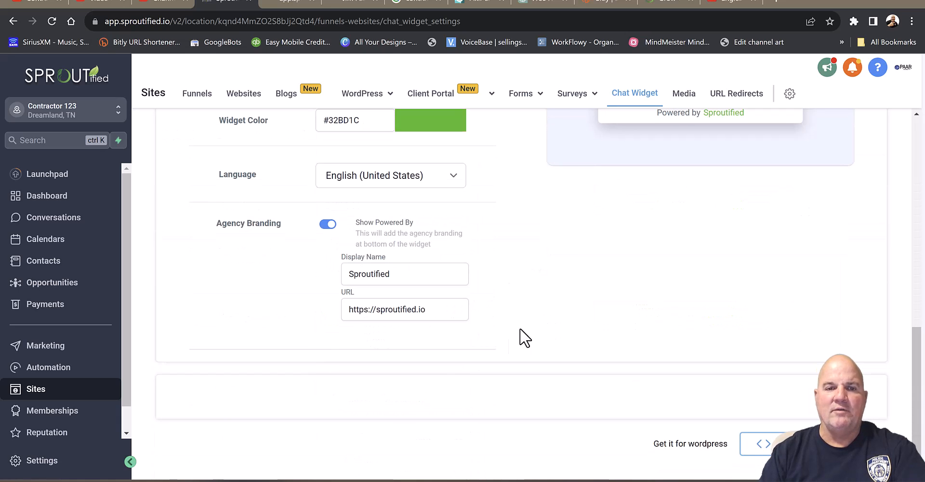
pyautogui.scroll(-5, 495, 331)
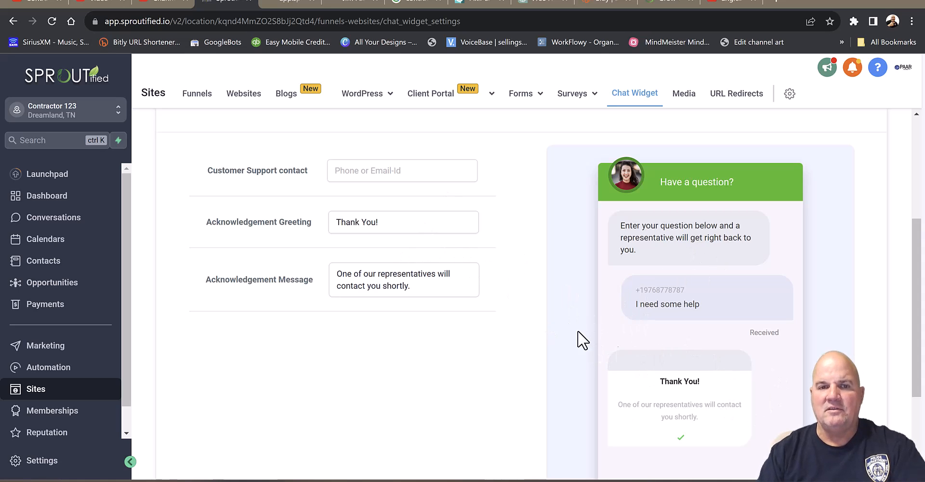
pyautogui.click(416, 285)
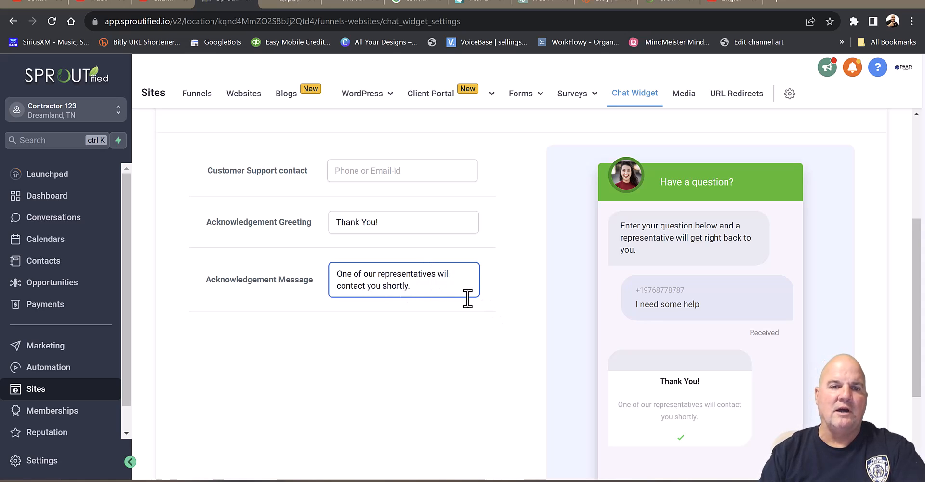
pyautogui.scroll(5, 576, 351)
pyautogui.click(864, 154)
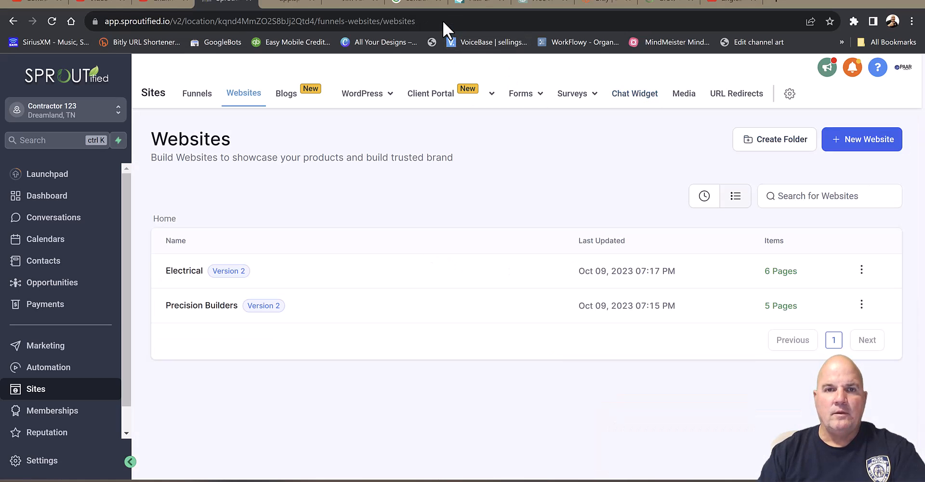
# Enable the chat widget in the Precision Builders website's settings and save them
pyautogui.click(208, 307)
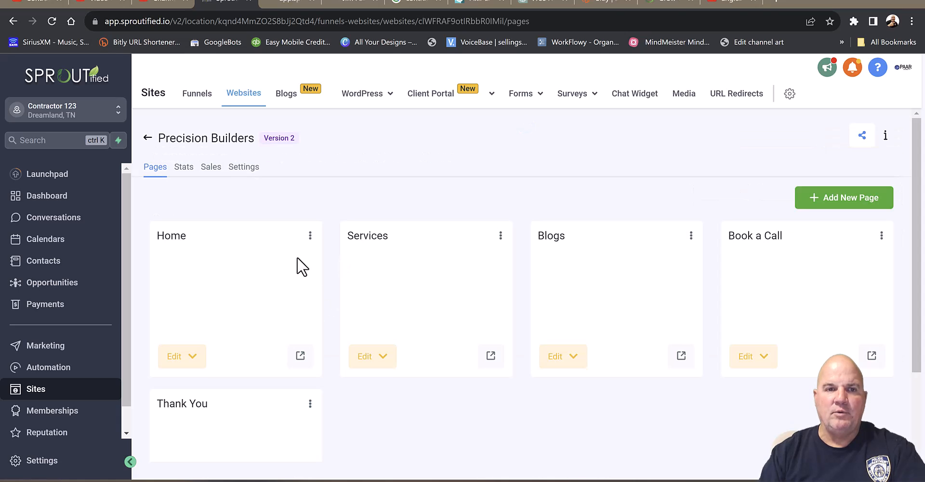
pyautogui.click(242, 176)
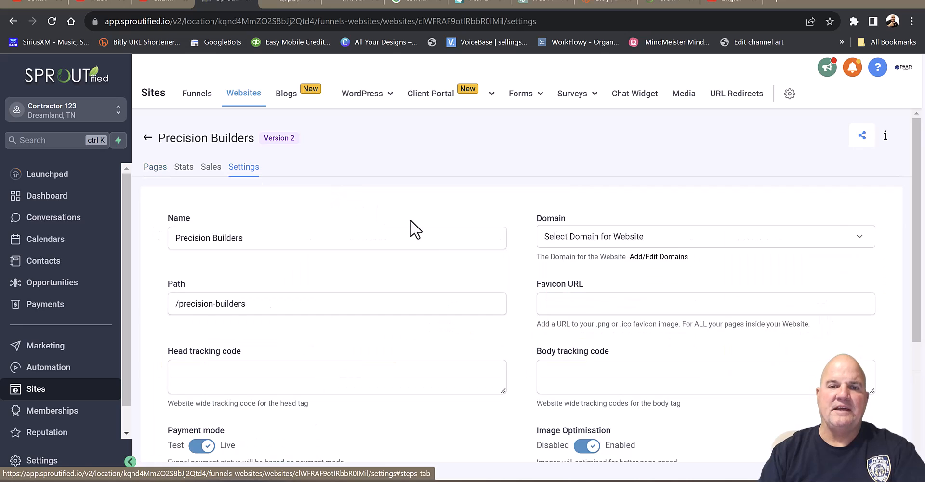
pyautogui.scroll(-3, 433, 241)
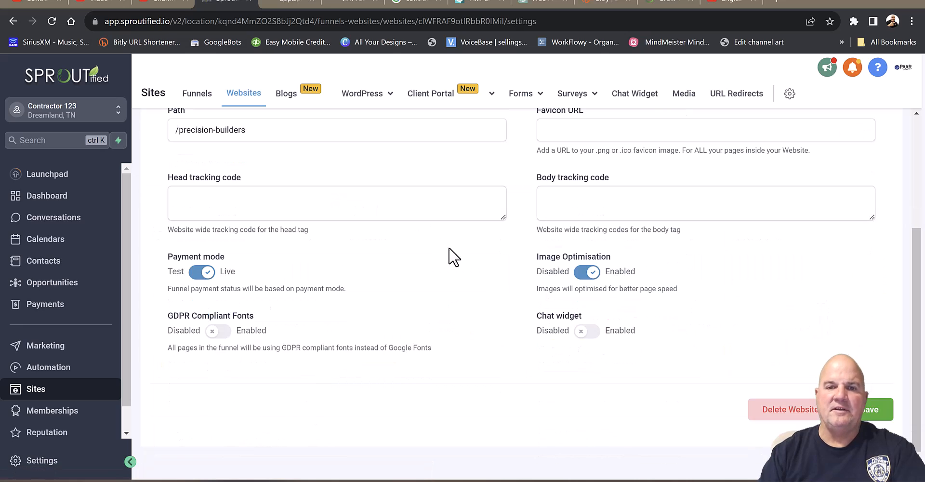
pyautogui.click(589, 332)
pyautogui.click(874, 409)
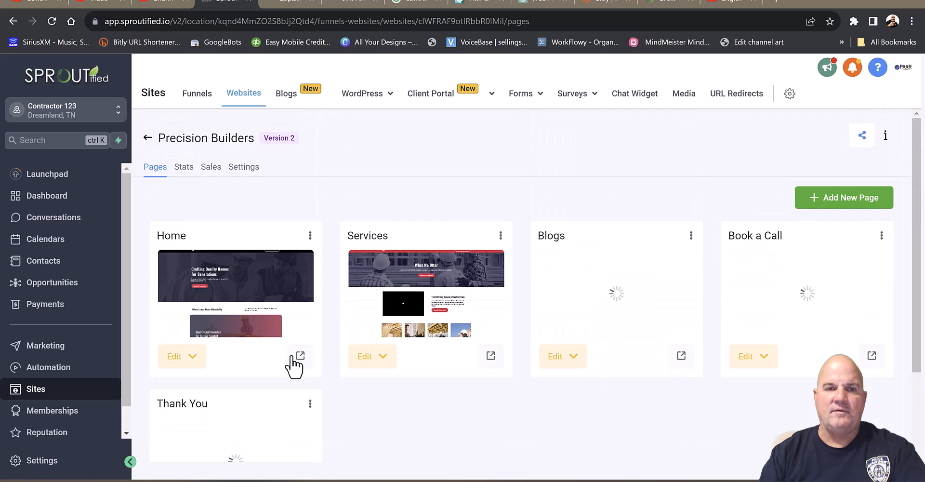
# Preview the Home page, send "I need a quote for building a home" through its chat widget, and close the chat window
pyautogui.click(305, 362)
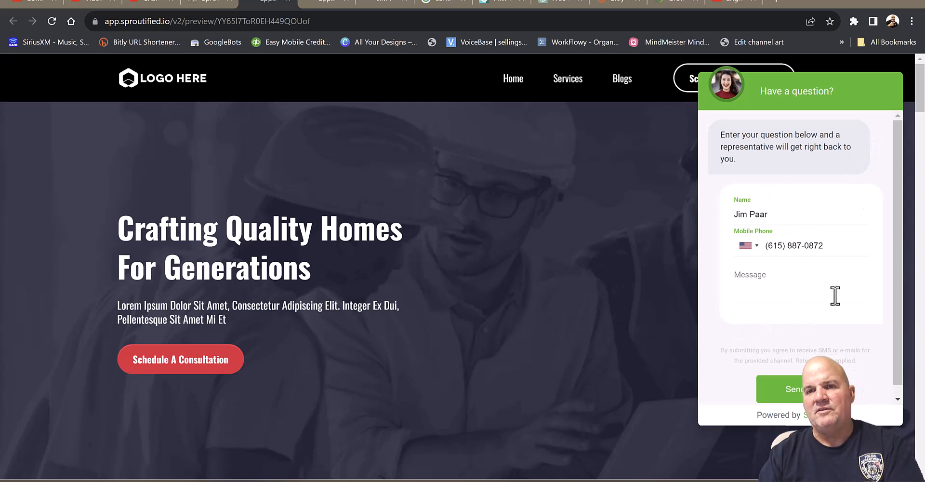
pyautogui.click(767, 282)
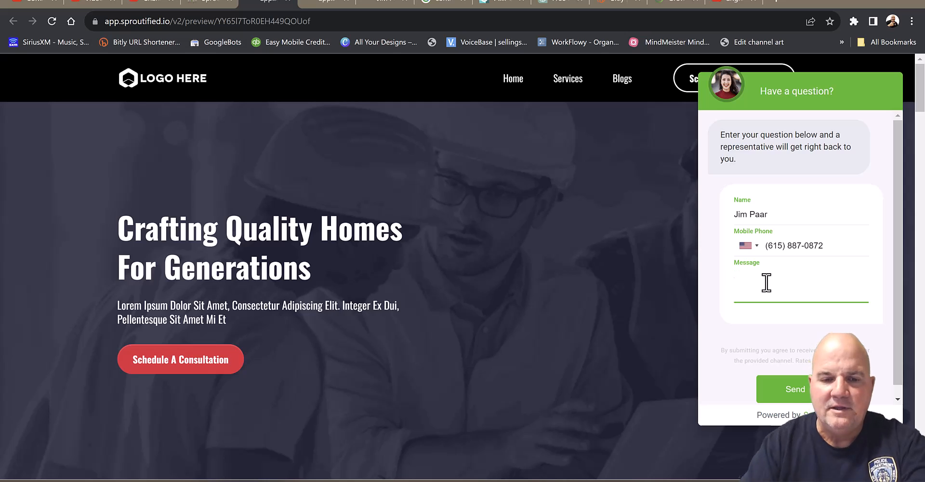
pyautogui.write('I ne')
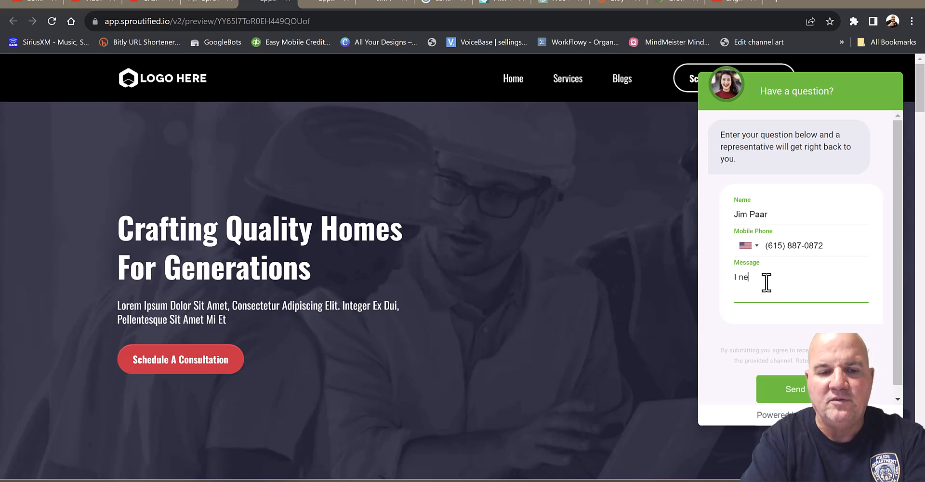
pyautogui.write('ed apuote f')
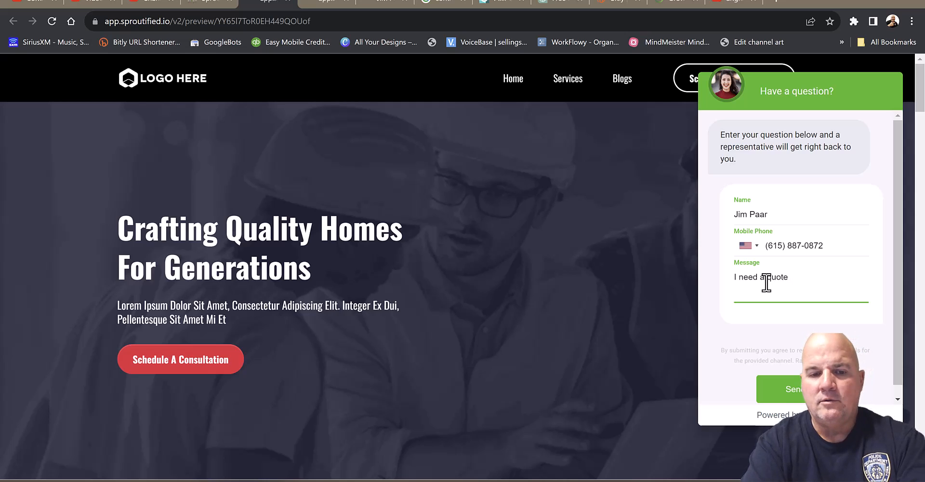
pyautogui.write('or ')
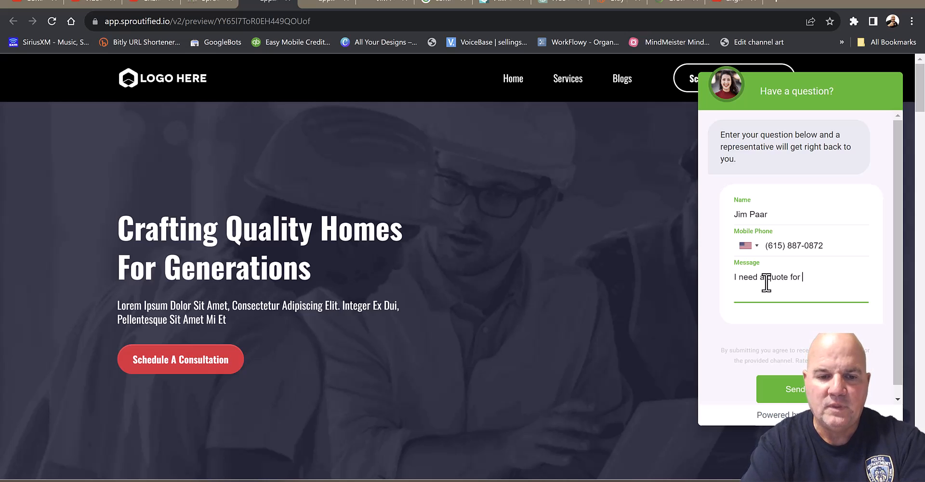
pyautogui.write('building a home')
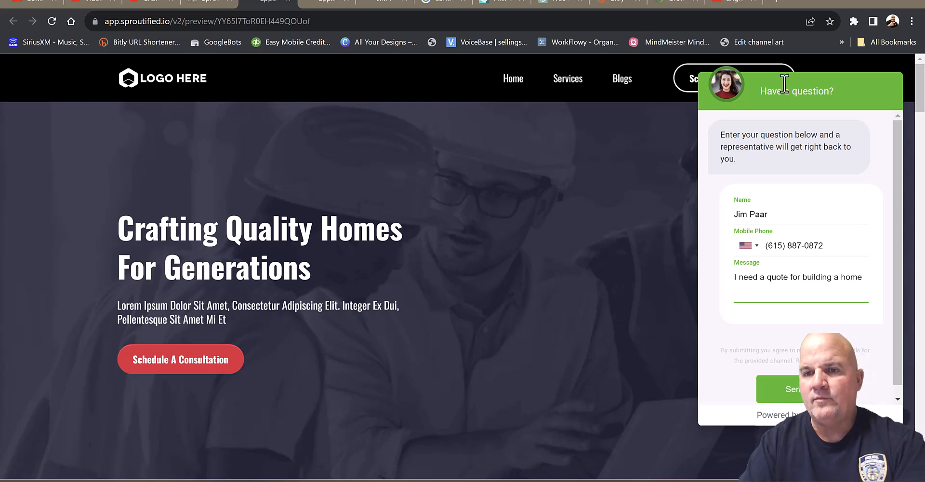
pyautogui.click(791, 392)
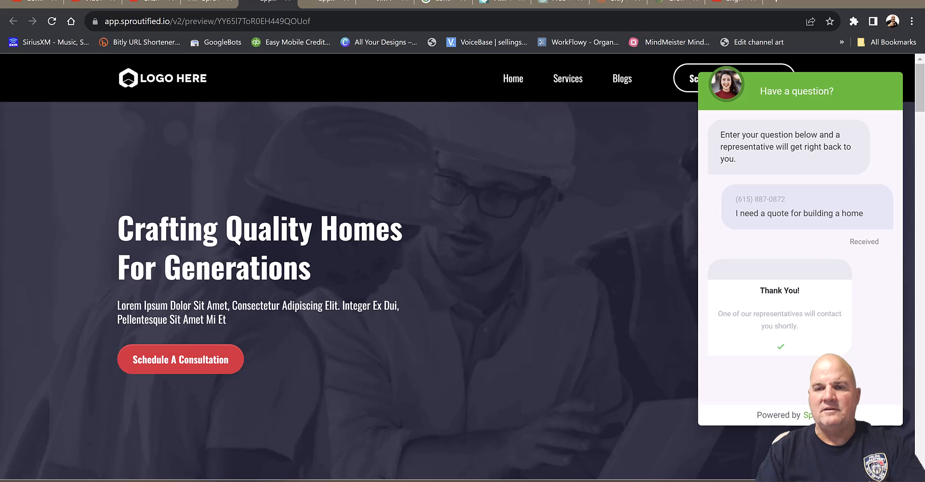
pyautogui.click(886, 449)
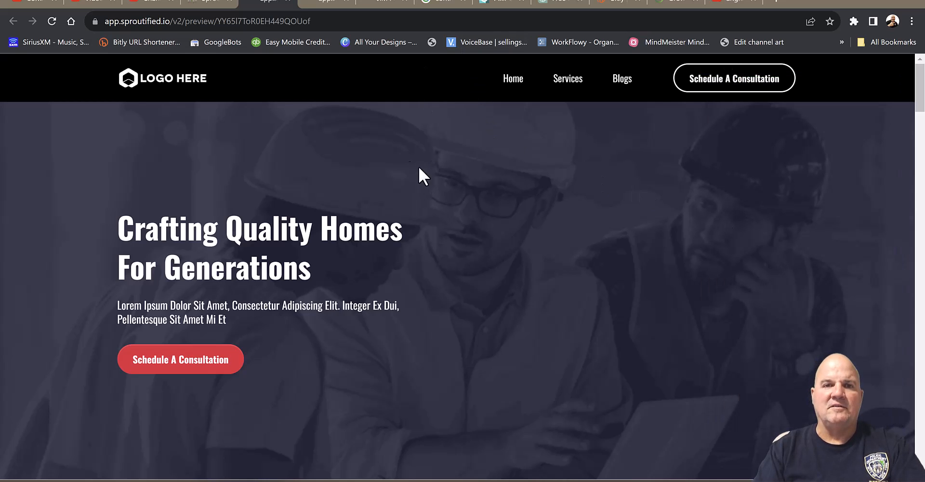
# Return to the sub-account and view the website chat message among all conversations
pyautogui.click(215, 3)
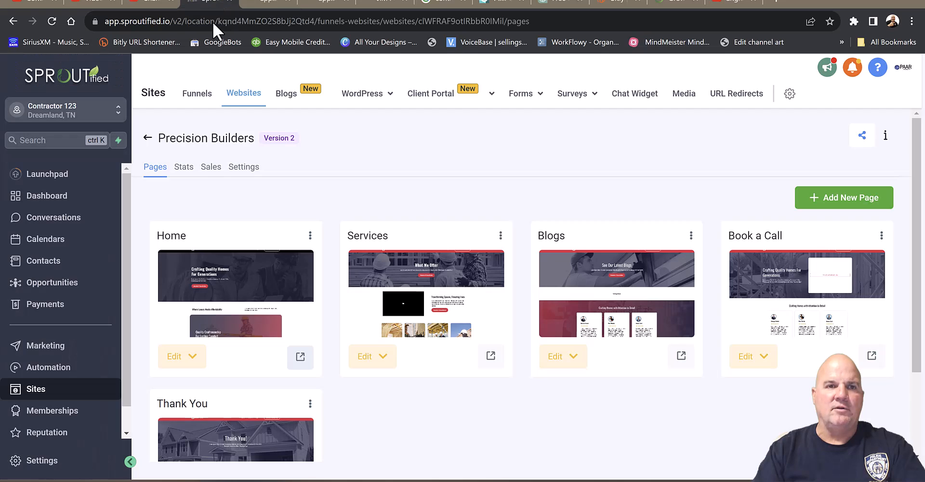
pyautogui.click(48, 223)
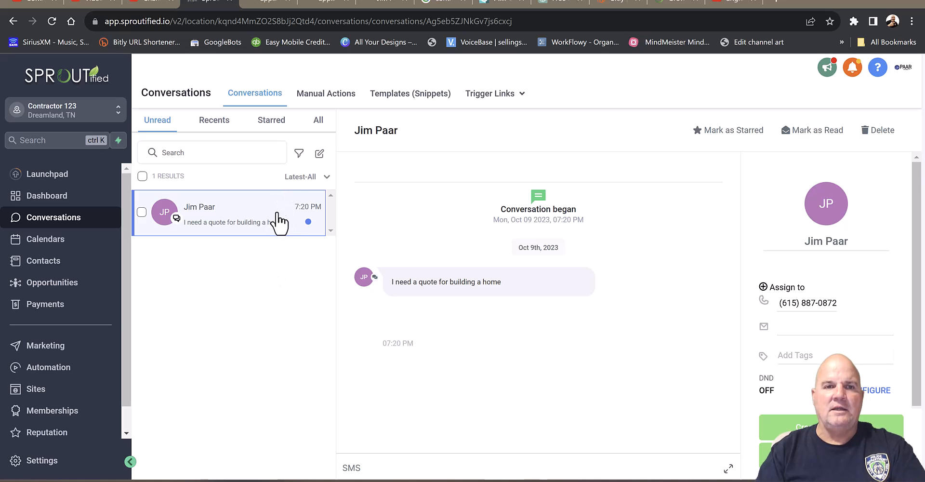
pyautogui.click(318, 123)
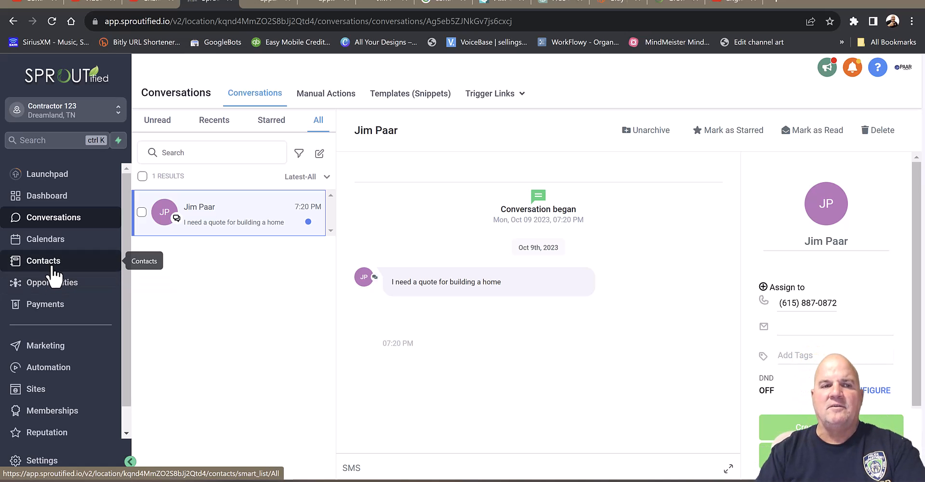
# Open the $150 Off Service Request calendar for editing from the calendar settings
pyautogui.click(68, 241)
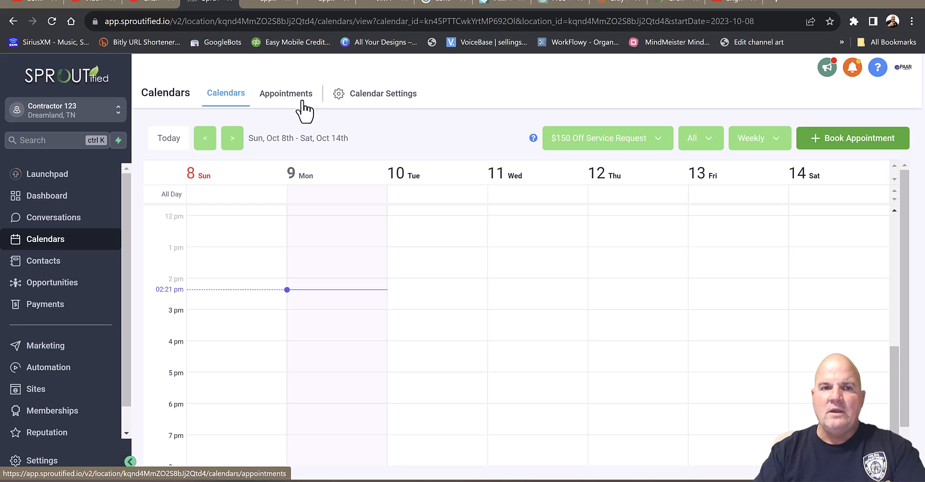
pyautogui.click(369, 97)
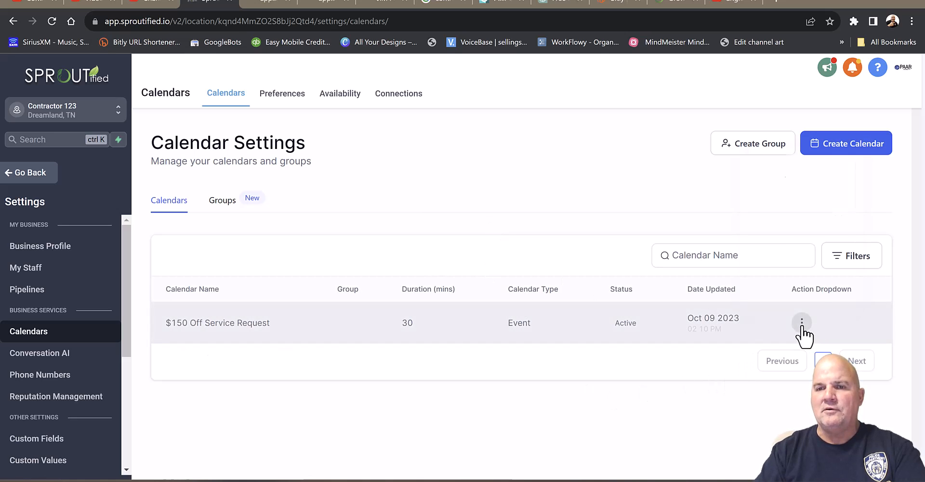
pyautogui.click(803, 326)
pyautogui.click(776, 154)
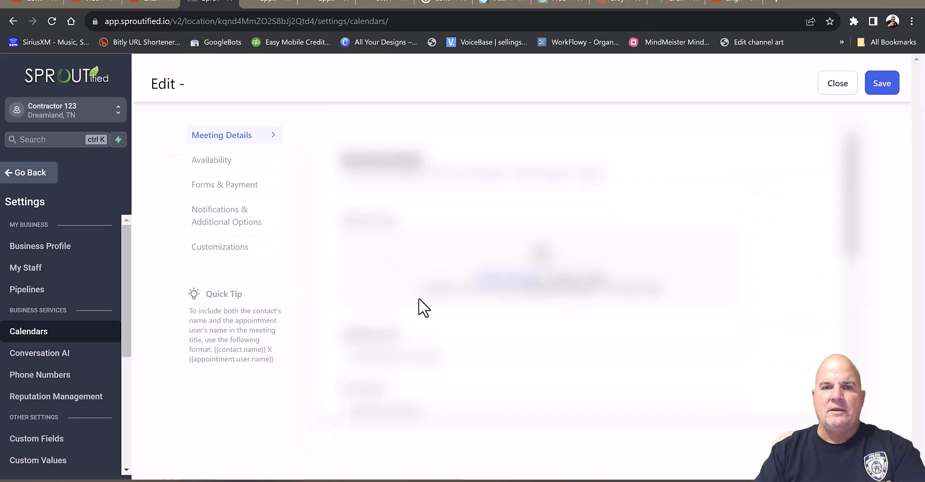
# Remove Tuesday and Friday from the calendar's standard availability and inspect Monday's start time
pyautogui.click(226, 163)
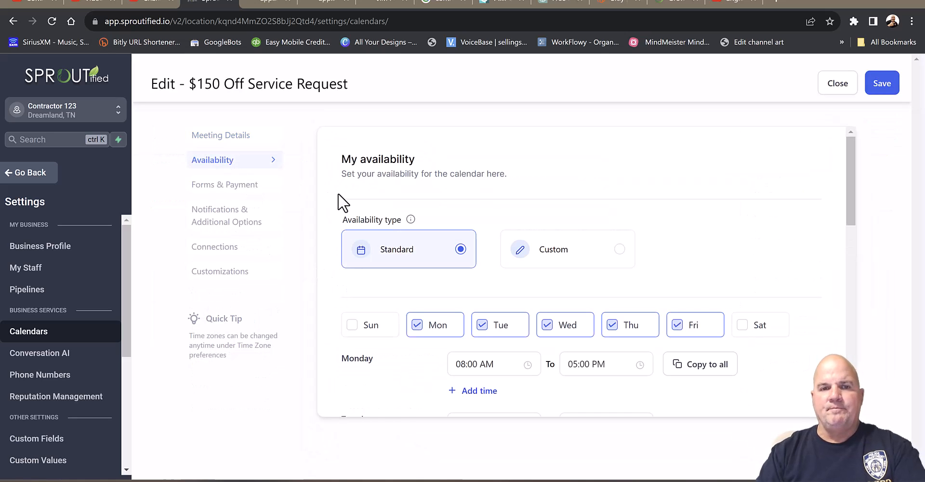
pyautogui.click(482, 329)
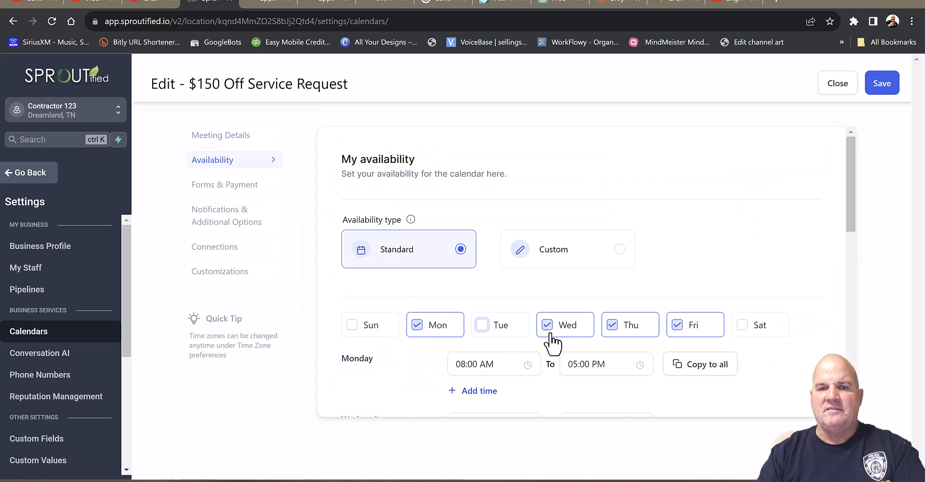
pyautogui.click(679, 327)
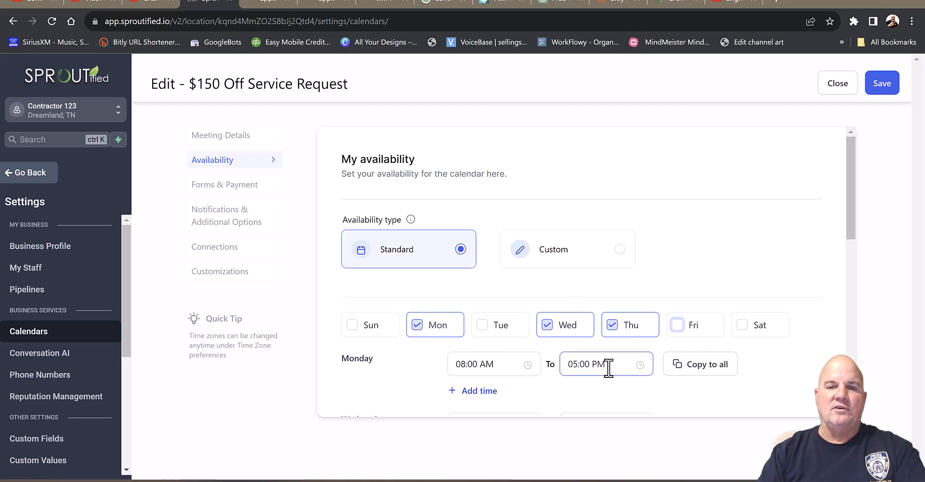
pyautogui.click(481, 363)
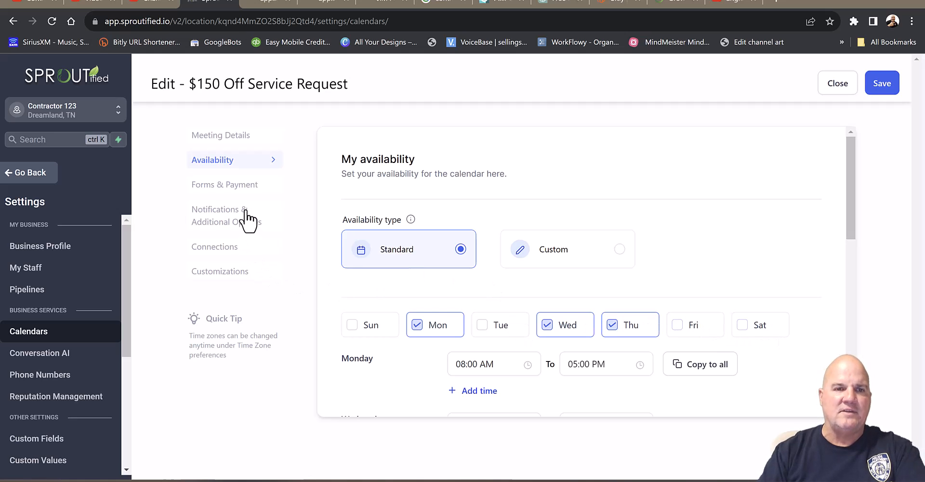
# Review the calendar's form, payment and customization options, and close the editor without saving
pyautogui.click(234, 193)
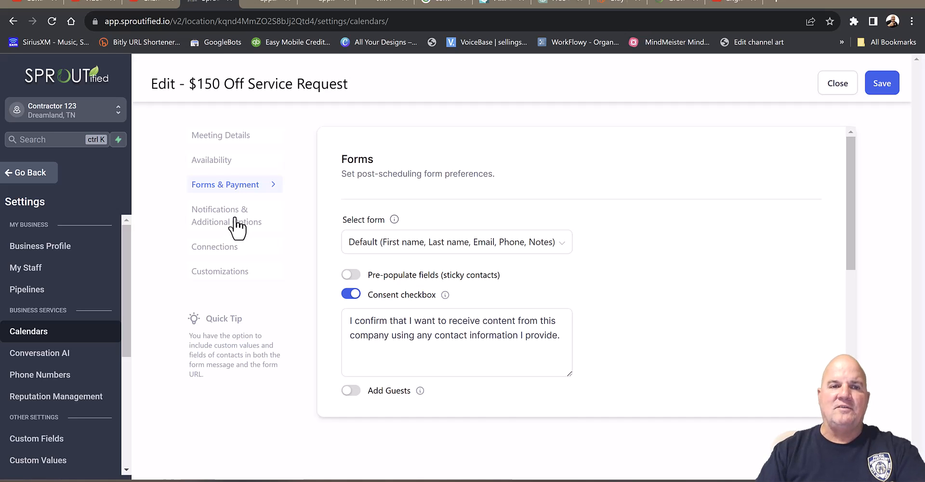
pyautogui.click(232, 272)
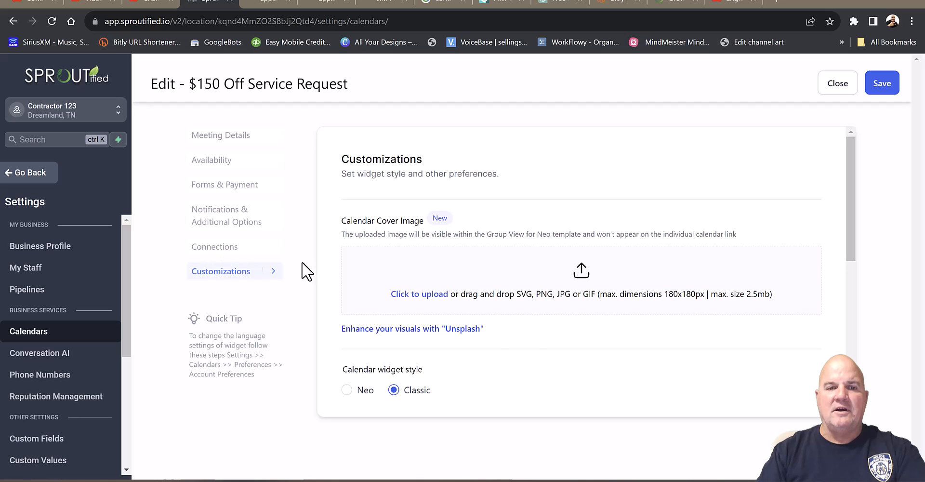
pyautogui.scroll(-4, 486, 328)
pyautogui.scroll(-3, 489, 322)
pyautogui.moveTo(854, 339); pyautogui.dragTo(872, 216)
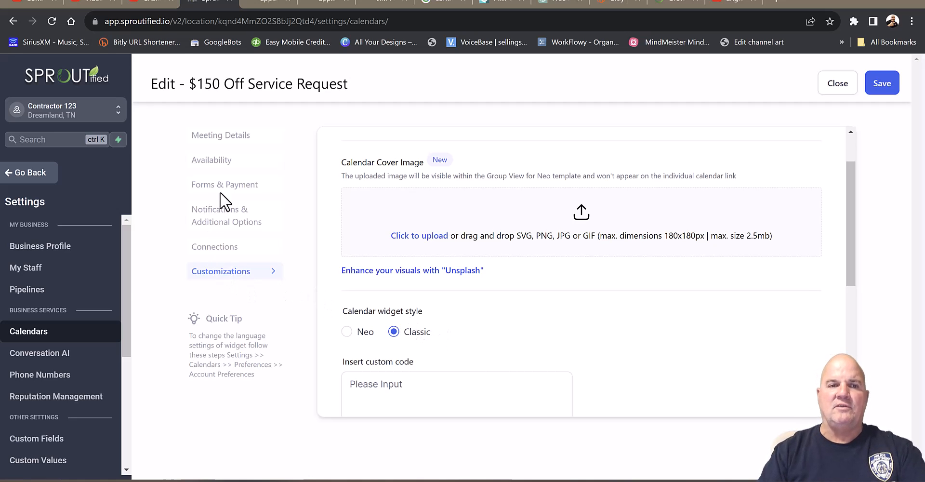
pyautogui.click(838, 84)
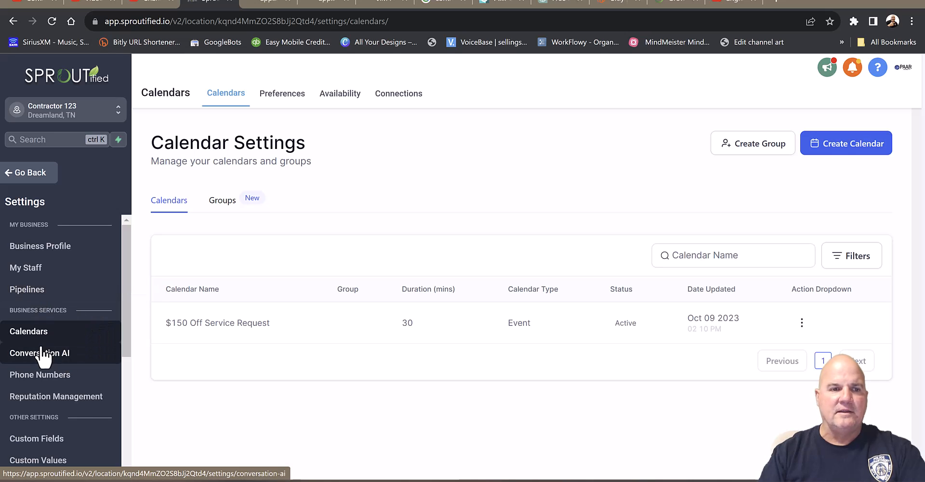
# Open the contacts list, select the only contact, and review the bulk SMS composer without sending a message
pyautogui.click(32, 176)
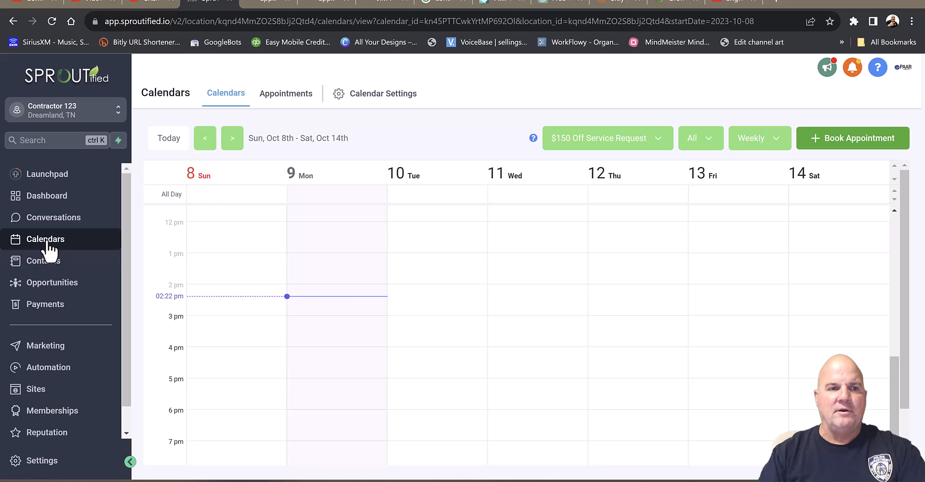
pyautogui.click(47, 275)
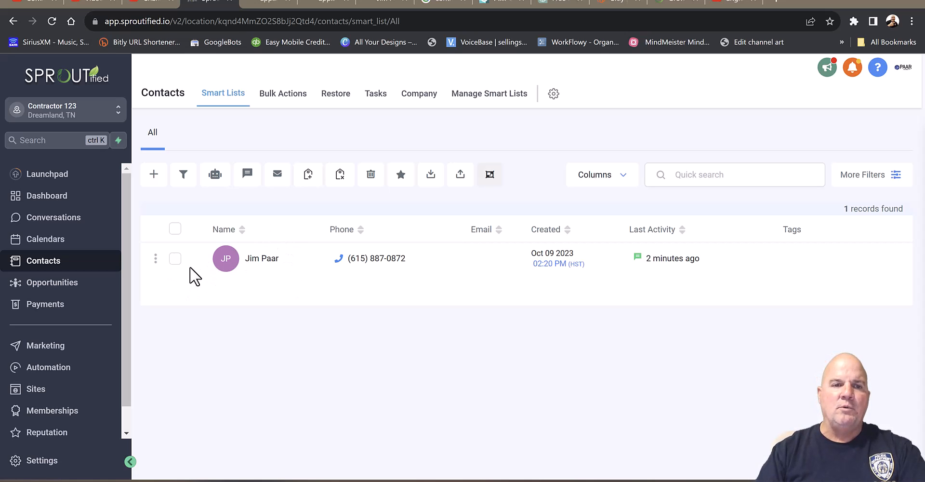
pyautogui.click(175, 259)
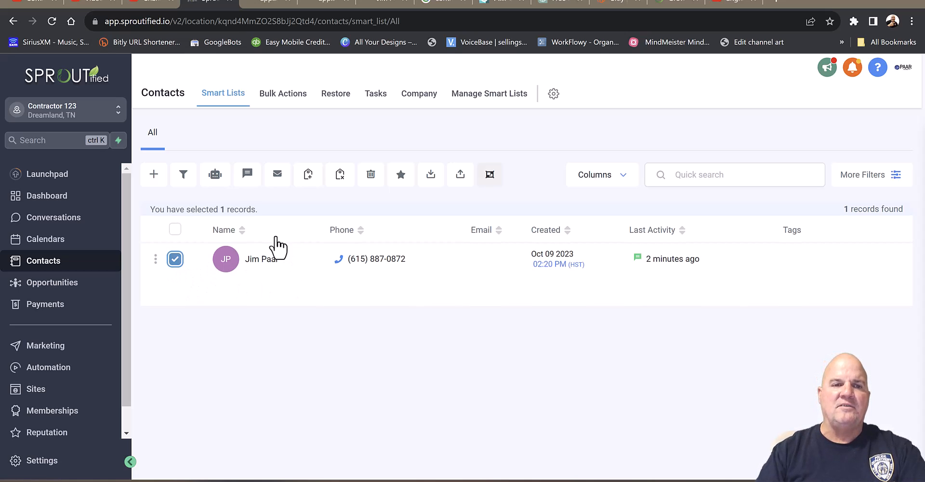
pyautogui.click(249, 176)
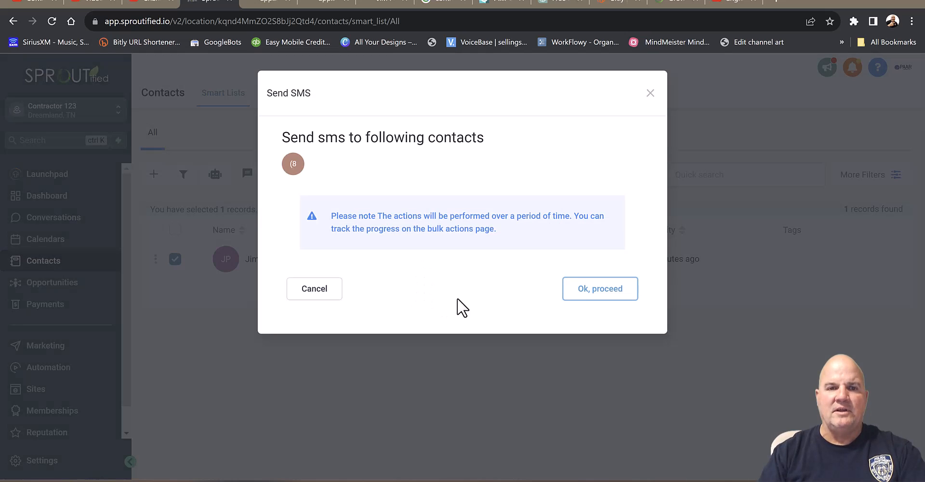
pyautogui.click(599, 294)
pyautogui.click(360, 249)
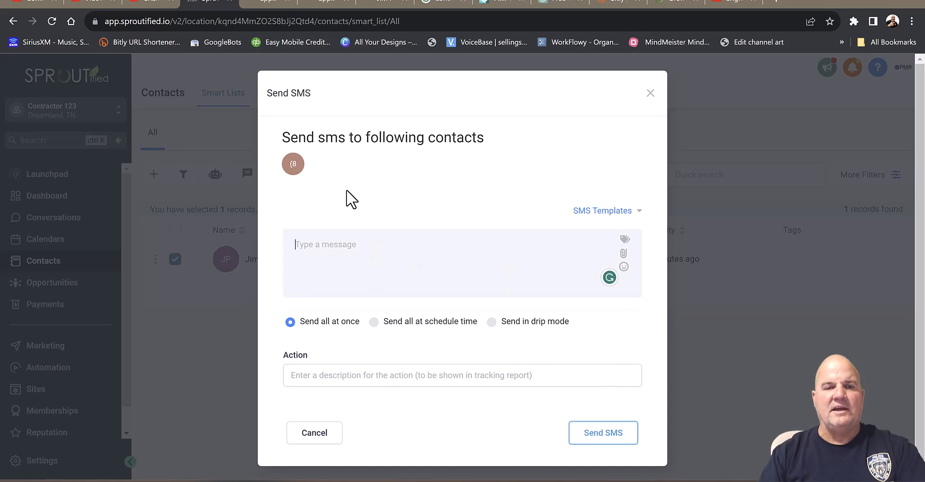
pyautogui.click(650, 93)
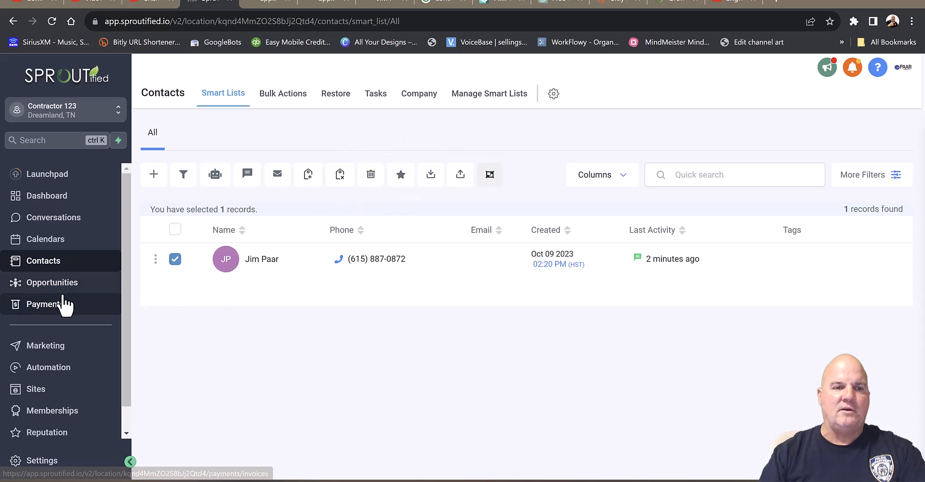
# Open the contact's record and expand its campaigns and workflows section
pyautogui.click(262, 261)
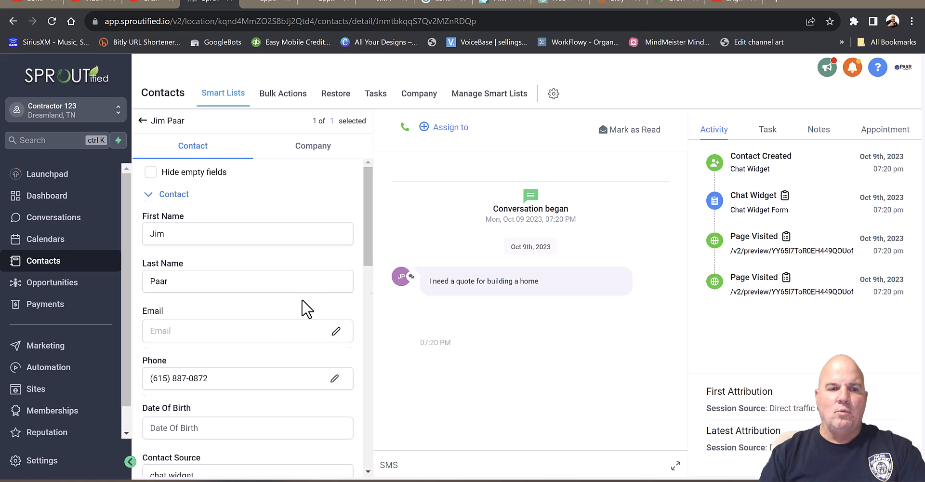
pyautogui.scroll(-10, 307, 309)
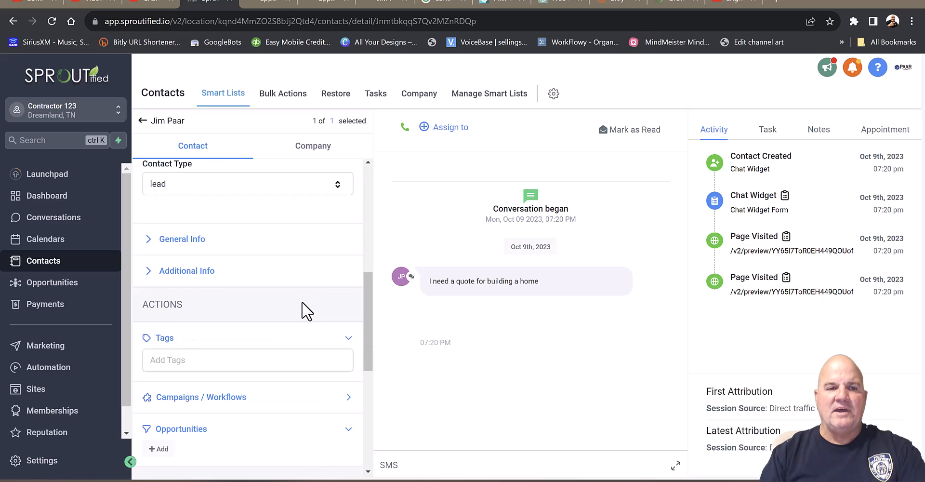
pyautogui.click(203, 400)
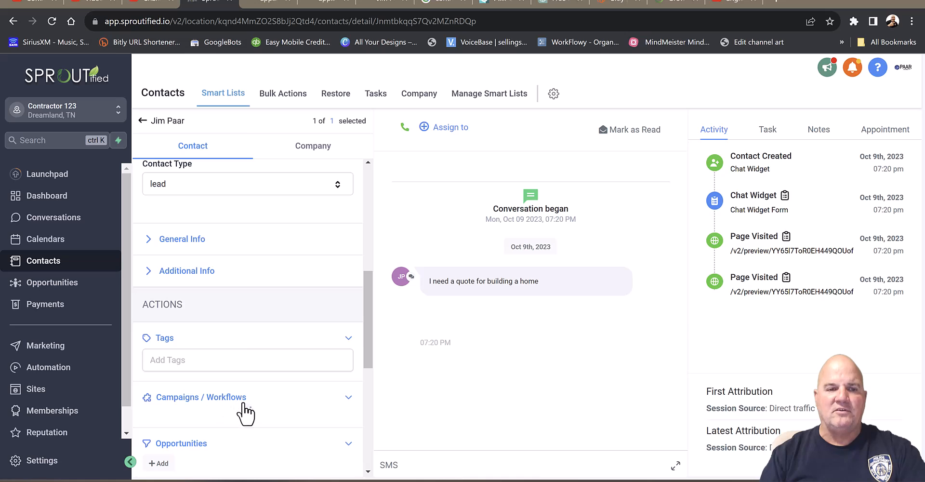
pyautogui.scroll(-10, 256, 410)
pyautogui.moveTo(368, 407); pyautogui.dragTo(378, 345)
# Try adding the contact to the A) $150 Off Claim Nurture workflow, cancel the addition, and collapse the campaigns and workflows section
pyautogui.click(162, 294)
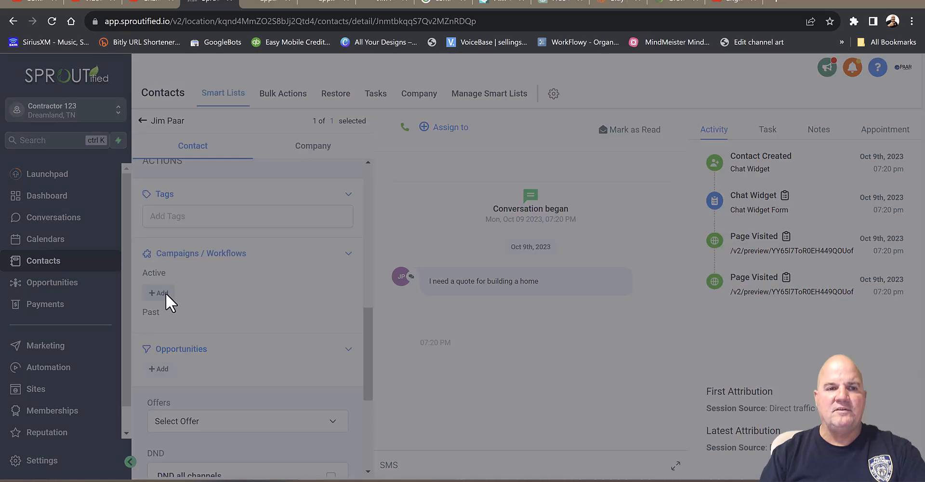
pyautogui.click(381, 155)
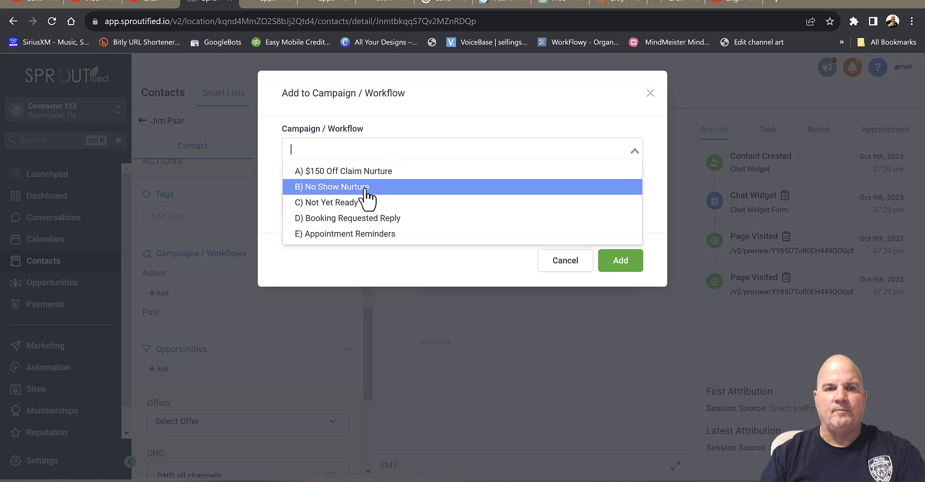
pyautogui.click(362, 174)
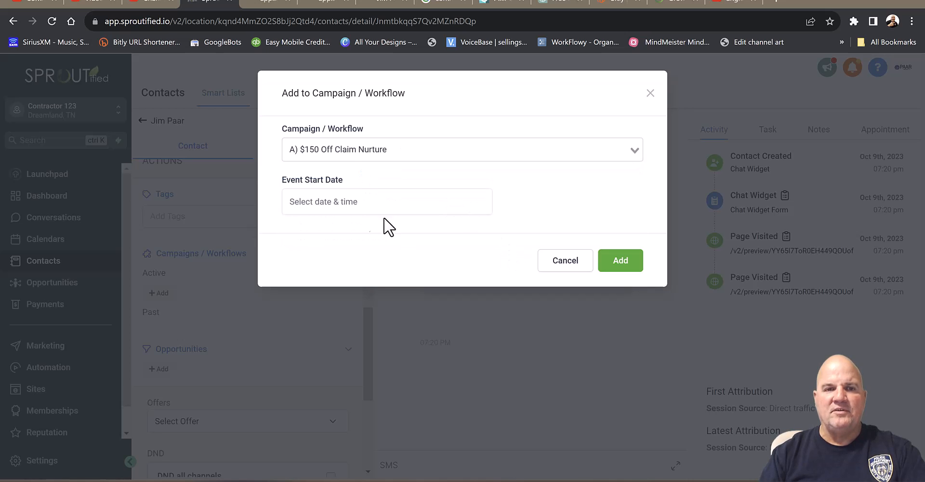
pyautogui.click(565, 263)
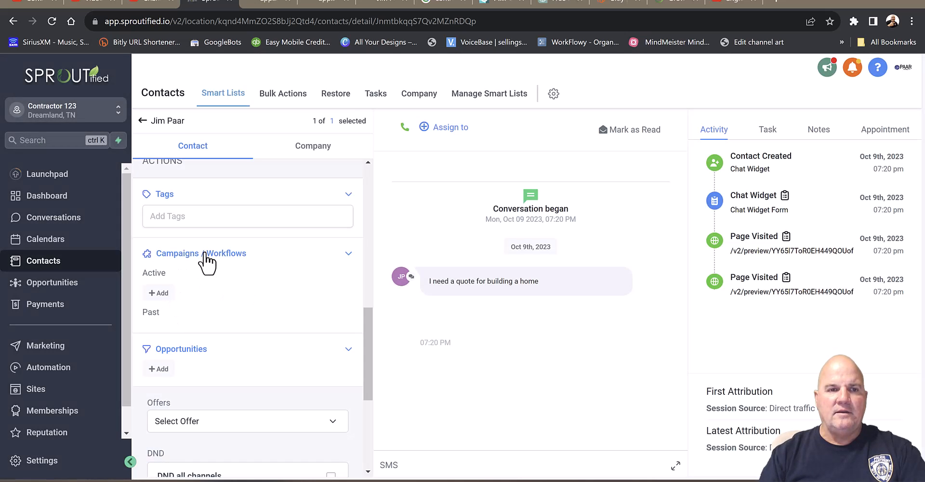
pyautogui.click(233, 255)
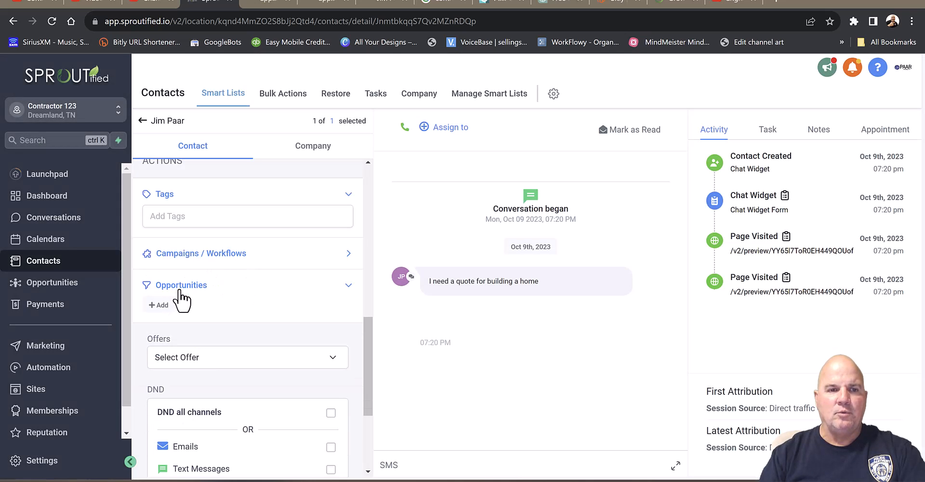
# Create an opportunity for the contact in the $150 Off Pipeline's New Leads stage, with a value of $1200 and the source Website
pyautogui.click(160, 307)
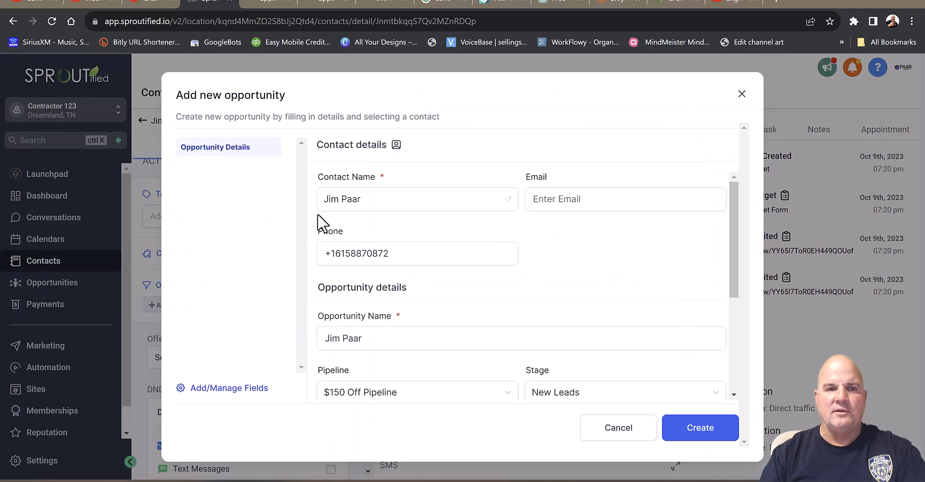
pyautogui.moveTo(737, 233); pyautogui.dragTo(743, 302)
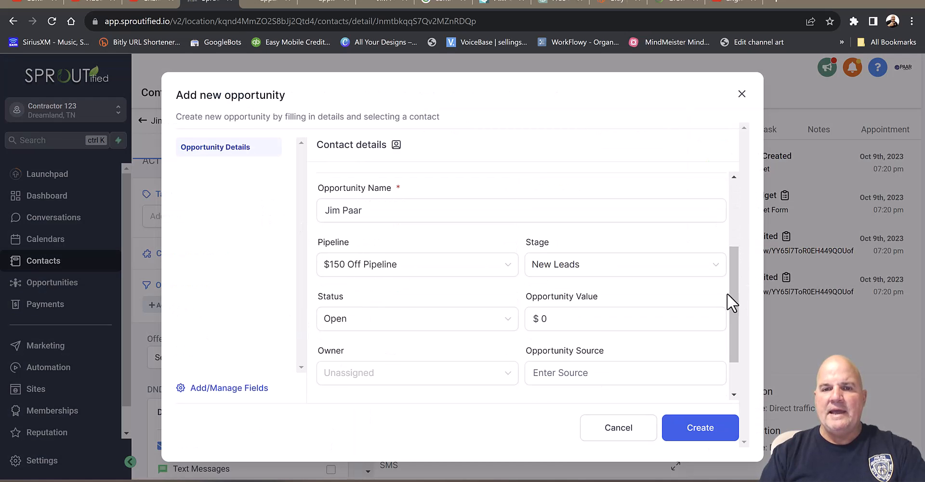
pyautogui.click(562, 322)
pyautogui.moveTo(563, 322); pyautogui.dragTo(534, 322)
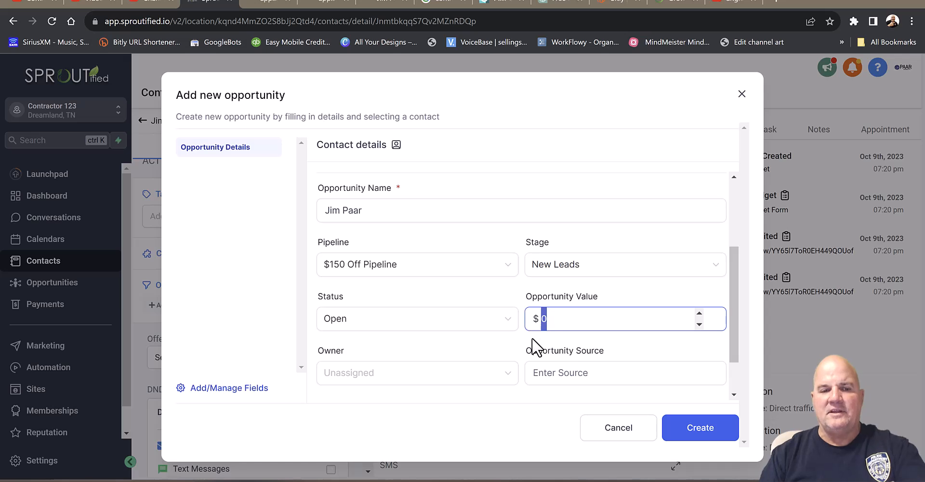
pyautogui.write('1')
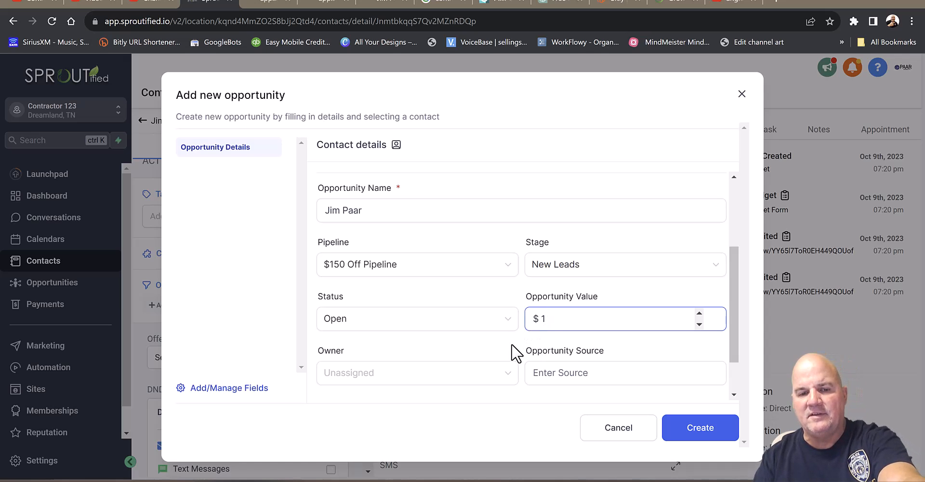
pyautogui.write('200')
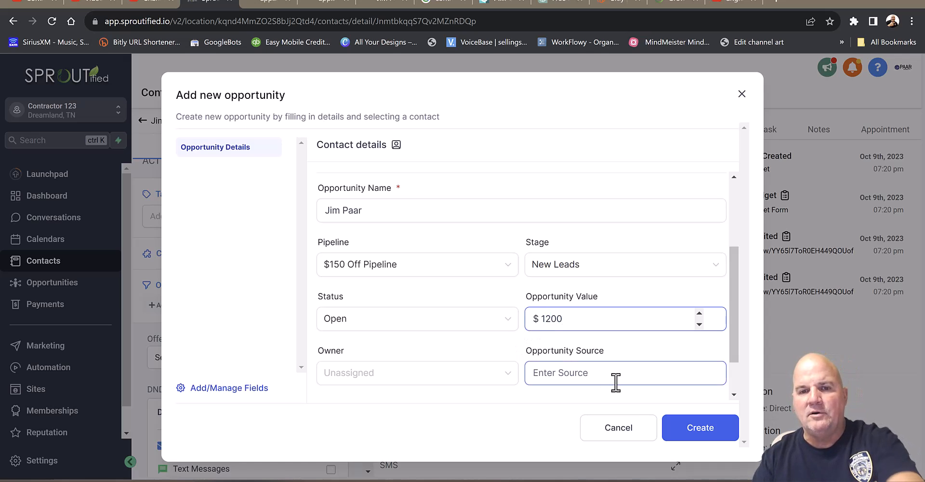
pyautogui.click(615, 379)
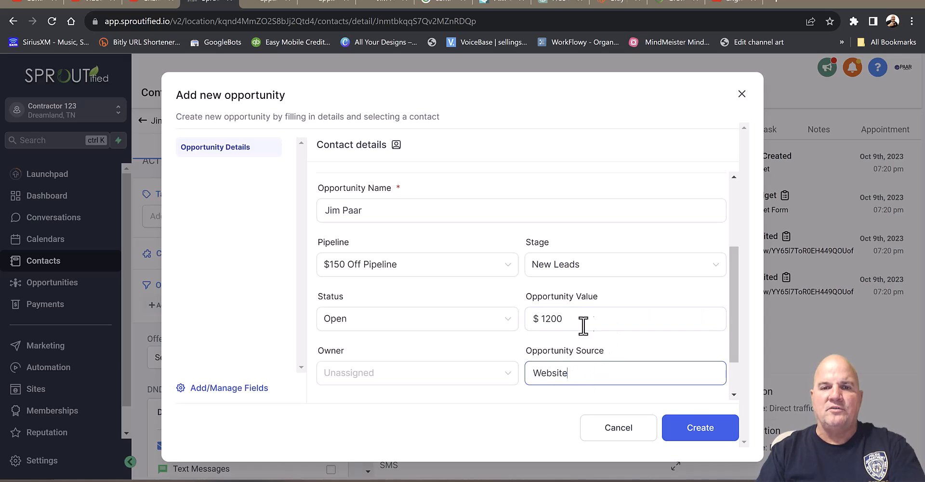
pyautogui.scroll(-2, 647, 347)
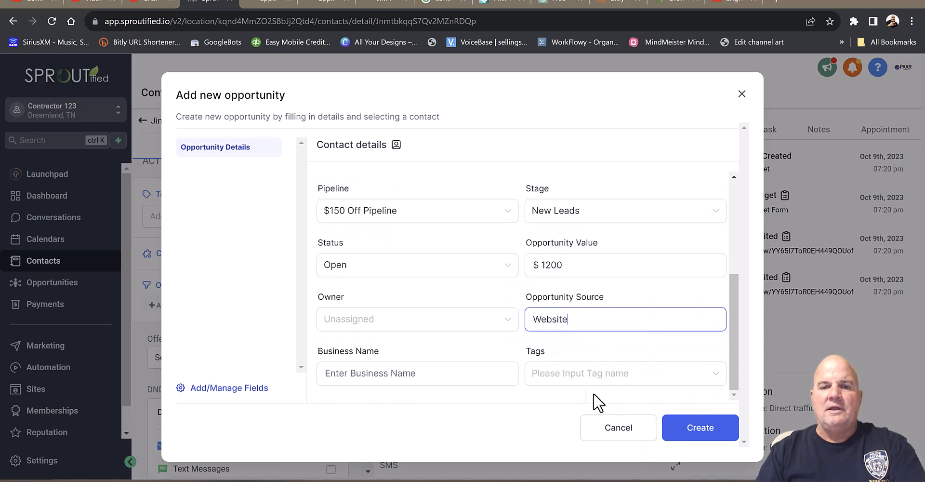
pyautogui.click(570, 379)
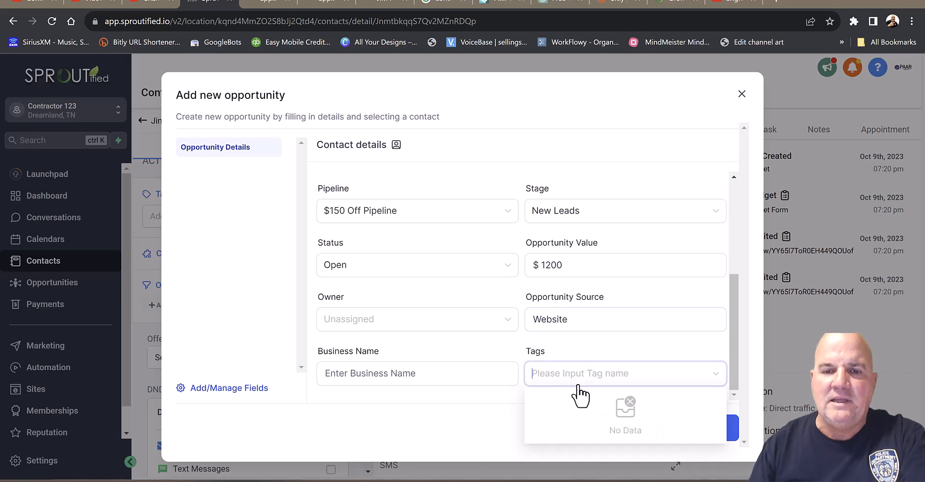
pyautogui.click(474, 427)
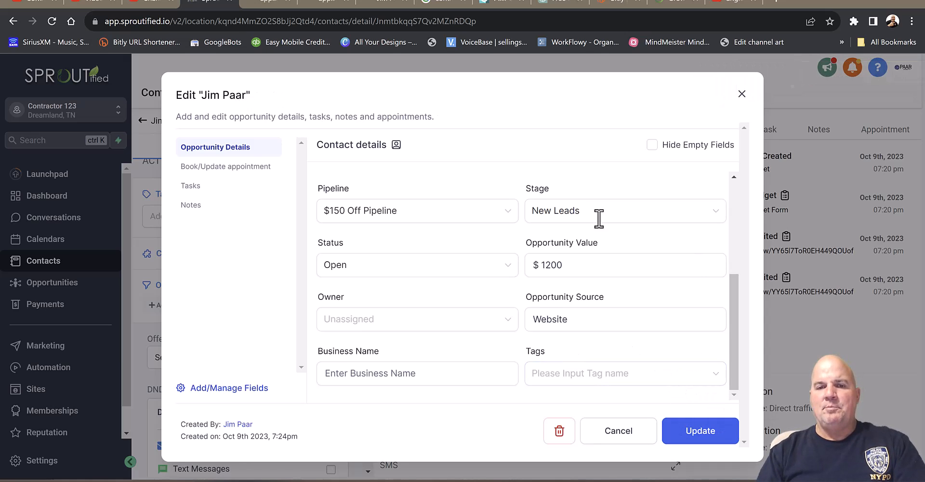
pyautogui.click(742, 94)
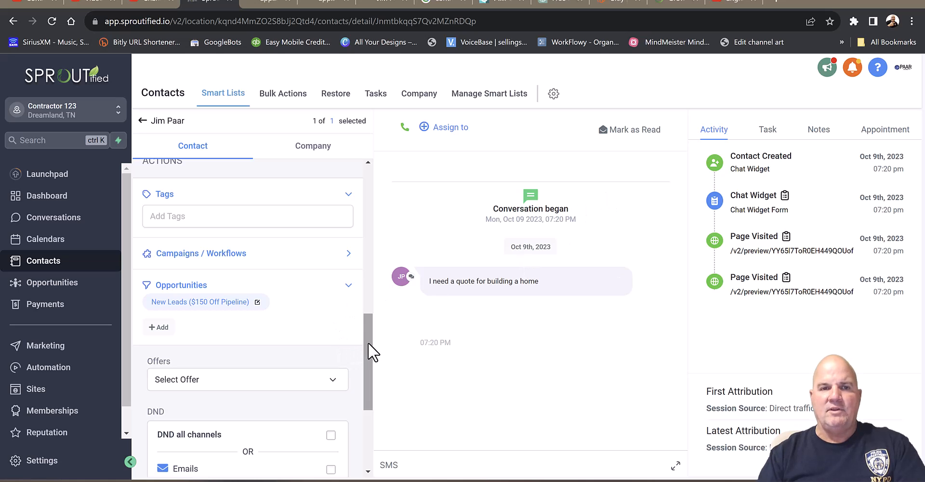
# Book the contact a confirmed $150 Off Service Request appointment for Thursday, October 12, 2023, from 8:00 am to 8:30 am
pyautogui.moveTo(368, 351); pyautogui.dragTo(395, 274)
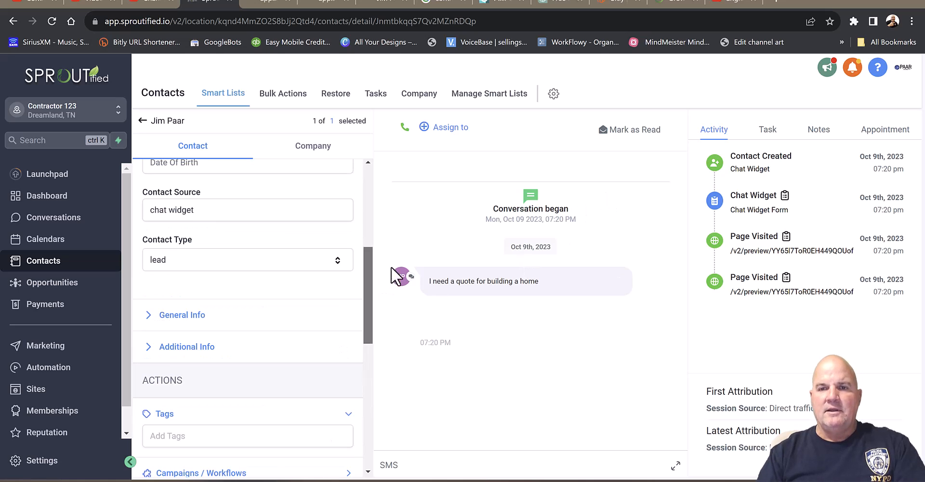
pyautogui.click(890, 139)
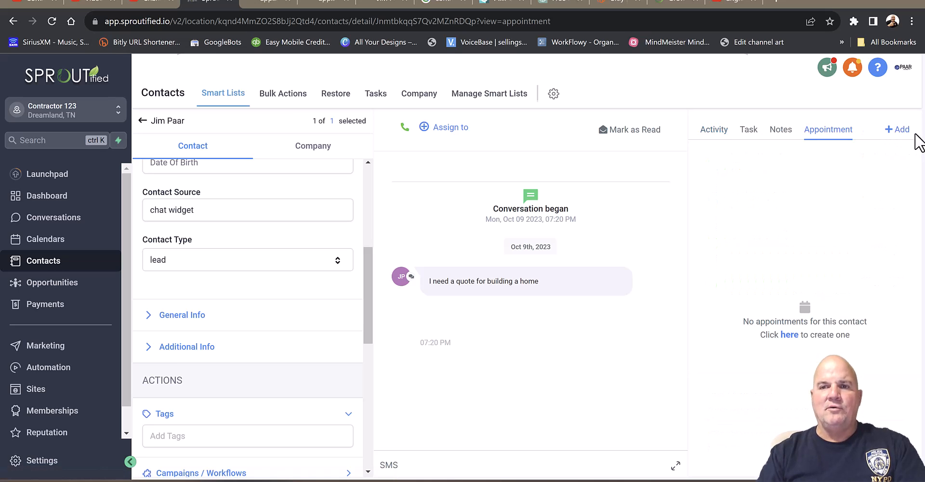
pyautogui.click(897, 129)
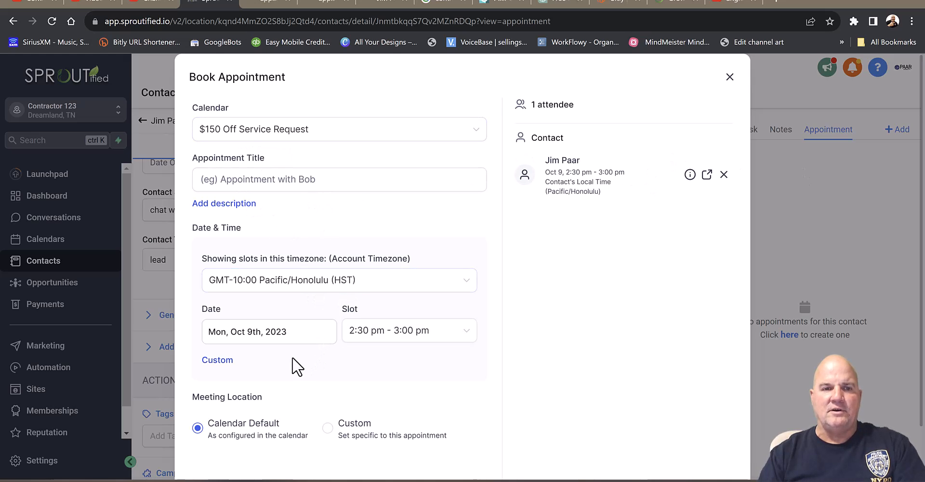
pyautogui.click(253, 337)
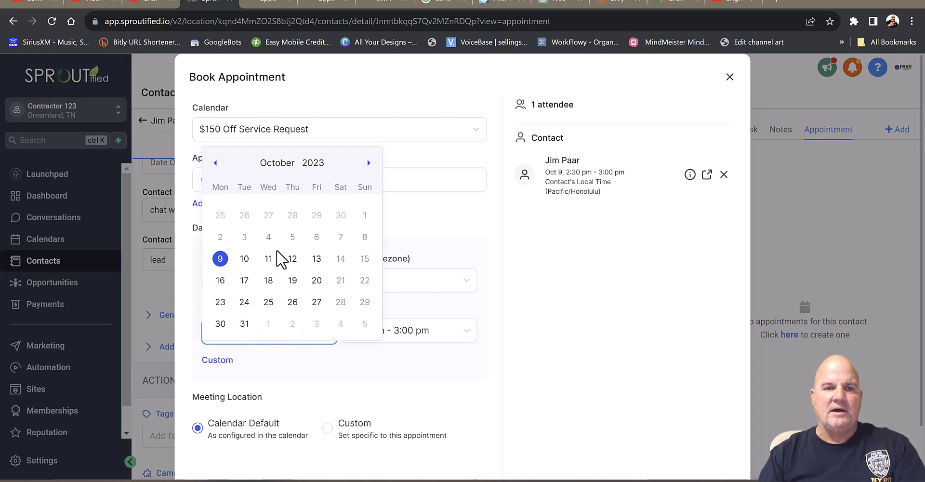
pyautogui.click(291, 259)
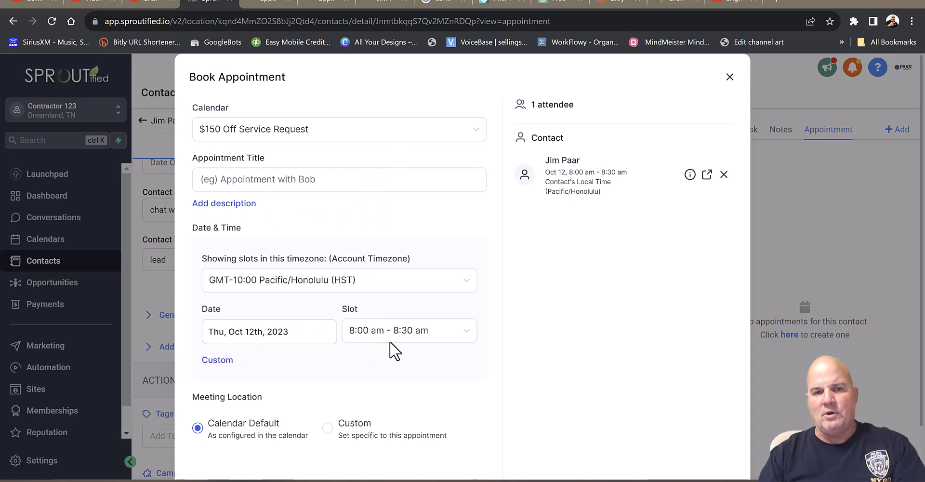
pyautogui.scroll(-2, 458, 383)
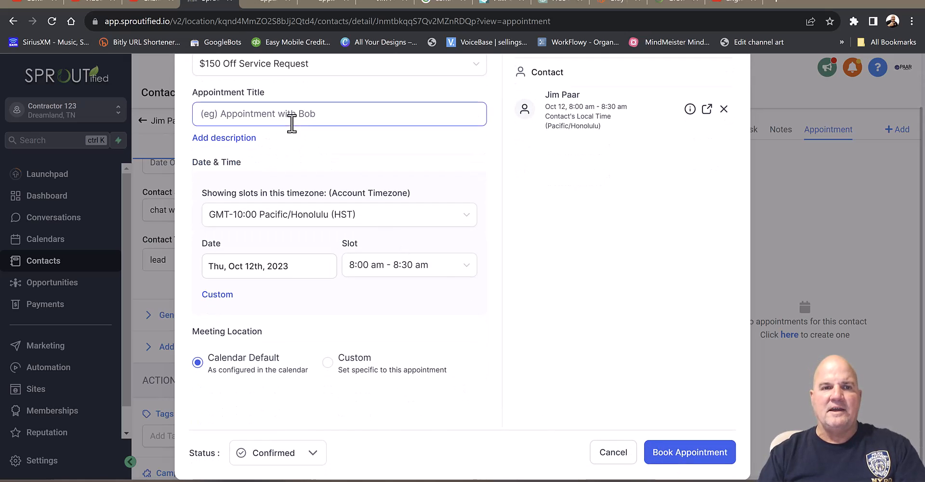
pyautogui.click(690, 457)
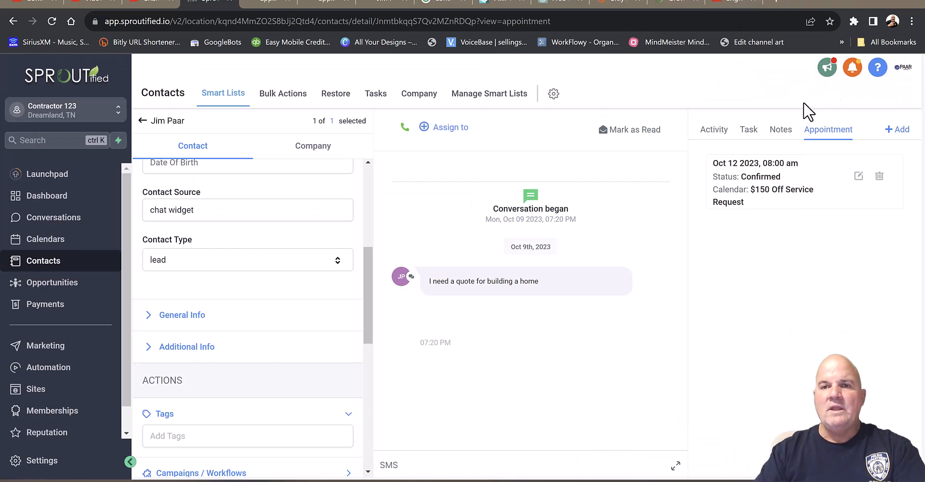
# Start a new automation workflow and browse the available recipe templates
pyautogui.click(80, 384)
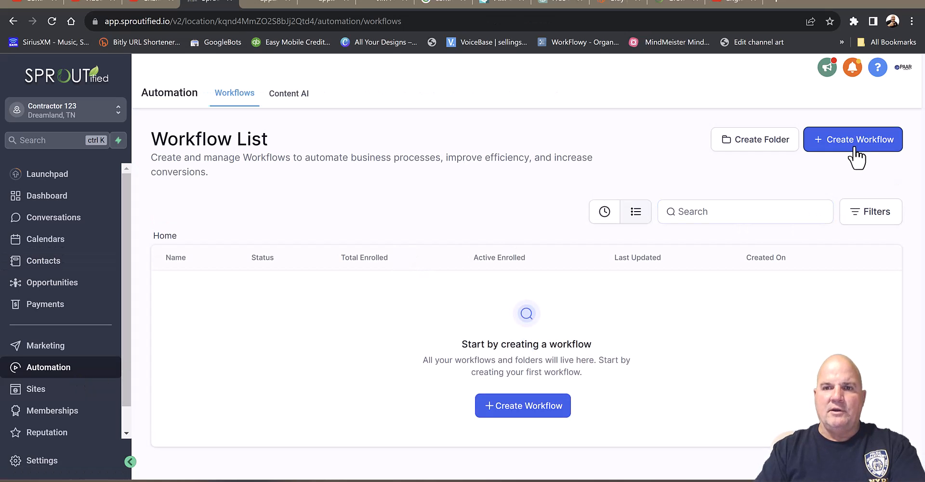
pyautogui.click(857, 157)
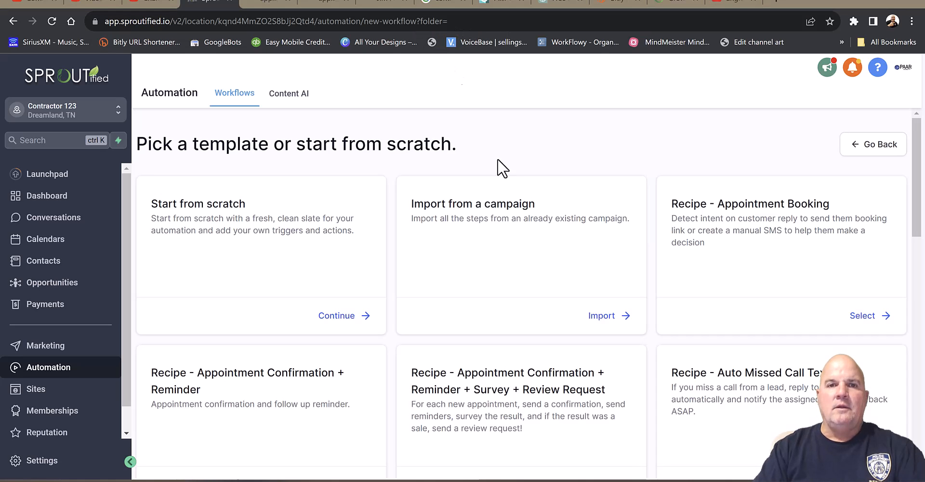
pyautogui.scroll(-7, 626, 333)
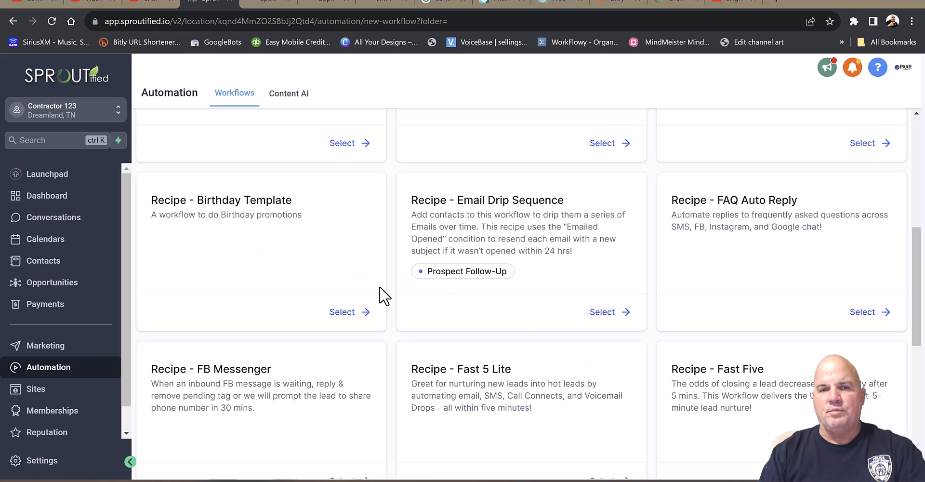
pyautogui.scroll(-3, 405, 391)
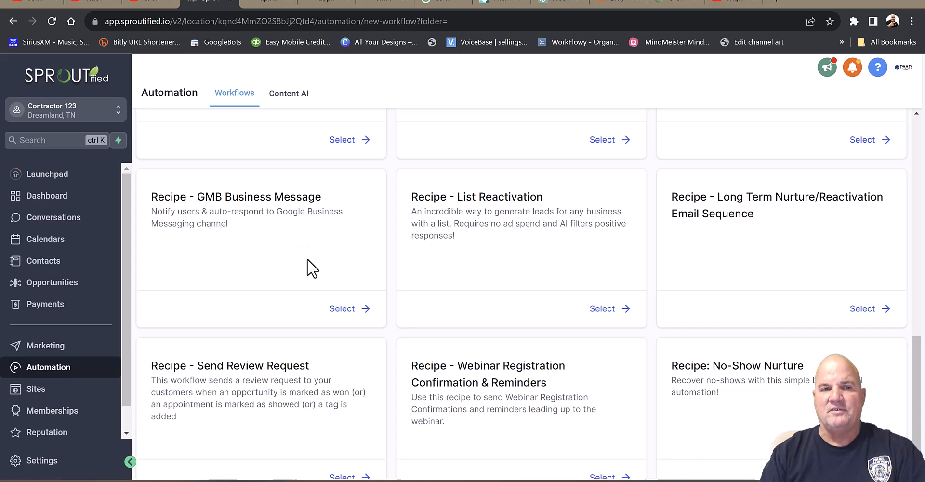
# Switch to the Google results for "contractor columbia tn" and examine the local business listings and map
pyautogui.click(432, 4)
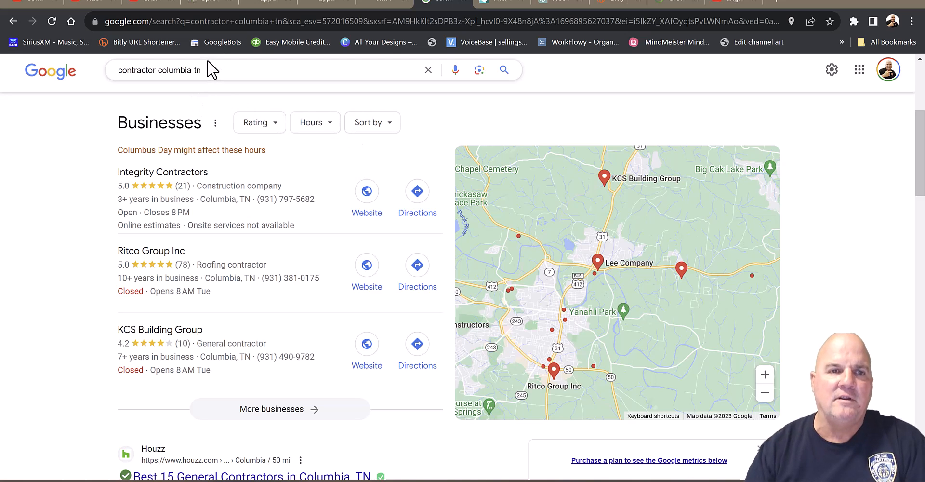
pyautogui.click(549, 246)
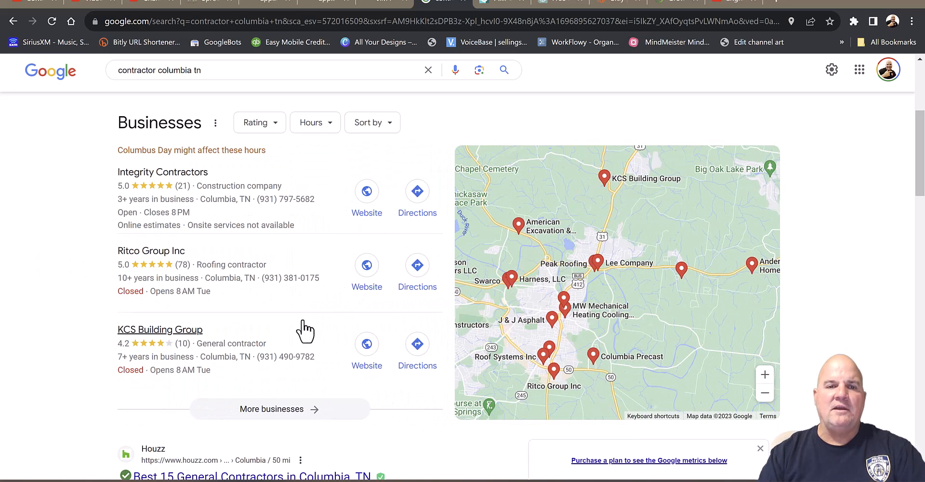
pyautogui.moveTo(217, 302)
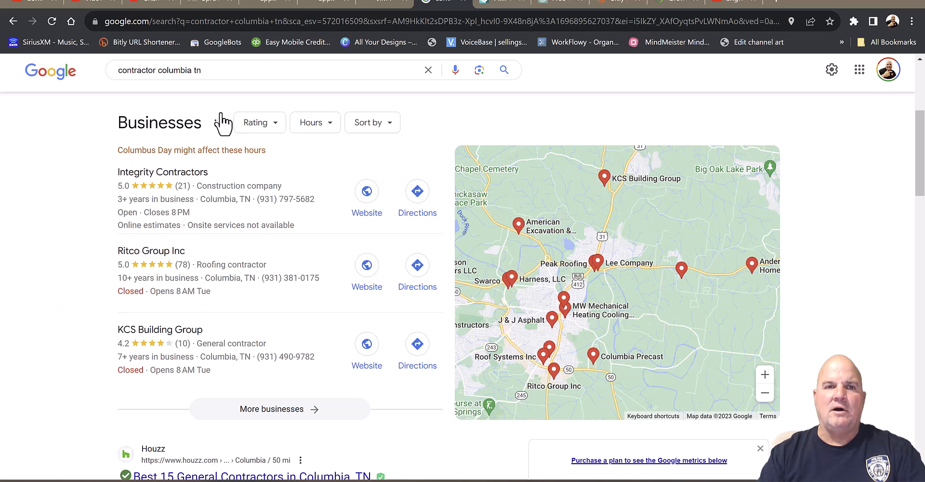
pyautogui.moveTo(266, 340)
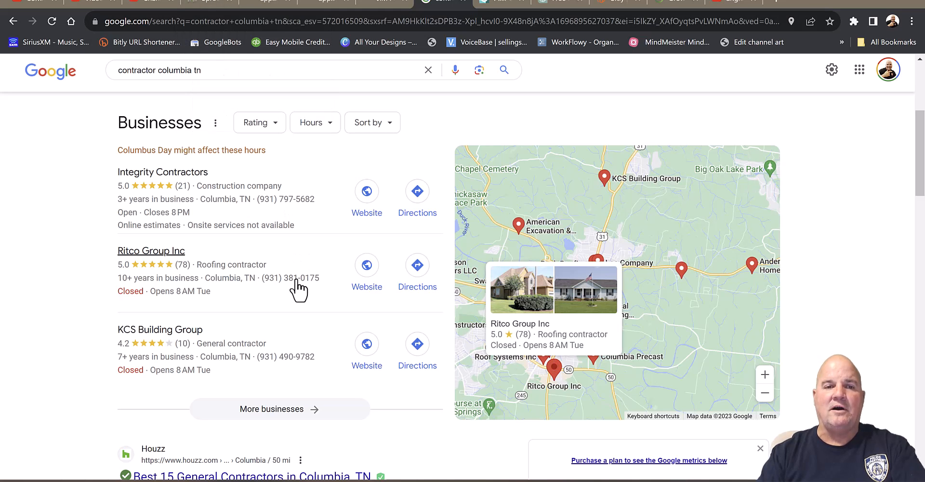
# Return to Sproutified and create a workflow from the Recipe - GMB Business Message template, reviewing its opening branches
pyautogui.click(218, 1)
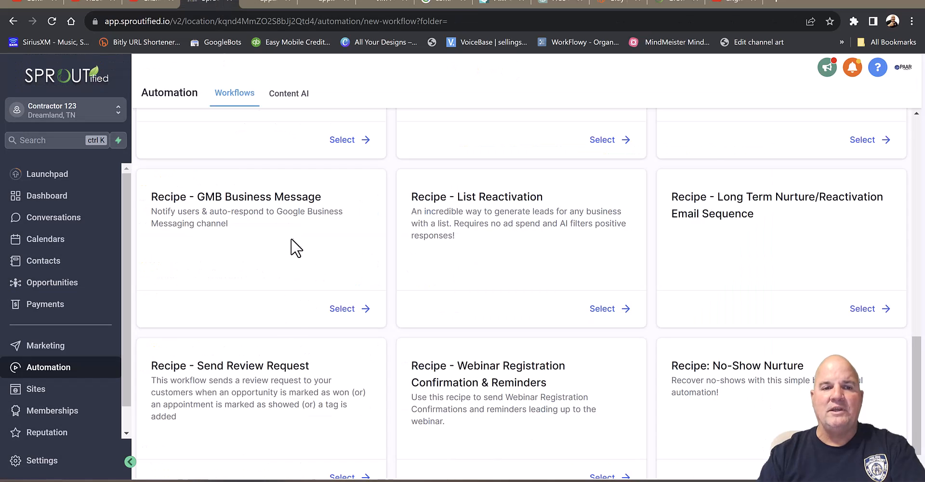
pyautogui.click(343, 309)
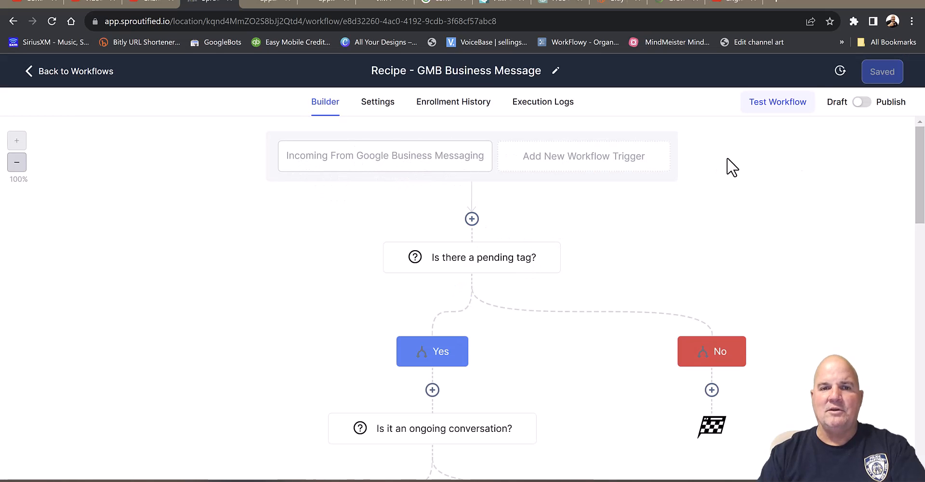
pyautogui.moveTo(919, 187); pyautogui.dragTo(924, 246)
pyautogui.scroll(2, 822, 215)
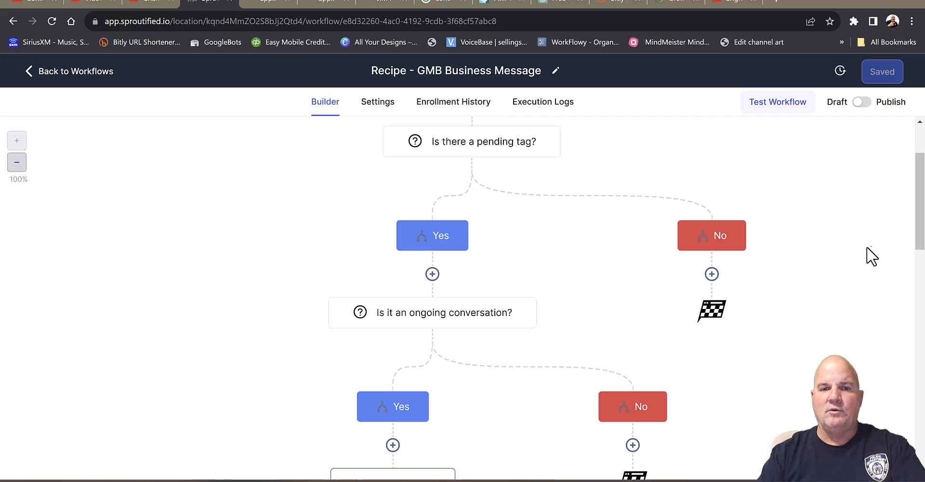
pyautogui.moveTo(922, 229); pyautogui.dragTo(922, 247)
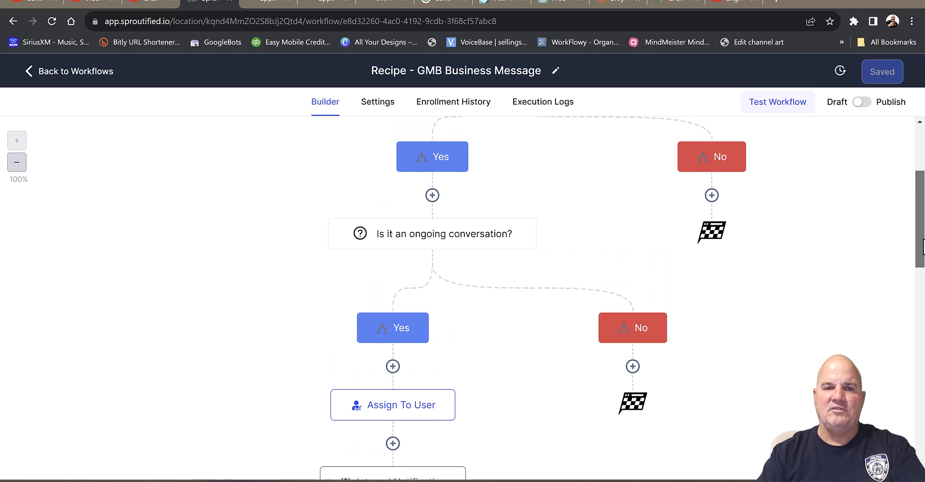
# Browse the actions available for the pending-tag condition's Yes branch, and close the list without adding one
pyautogui.click(432, 195)
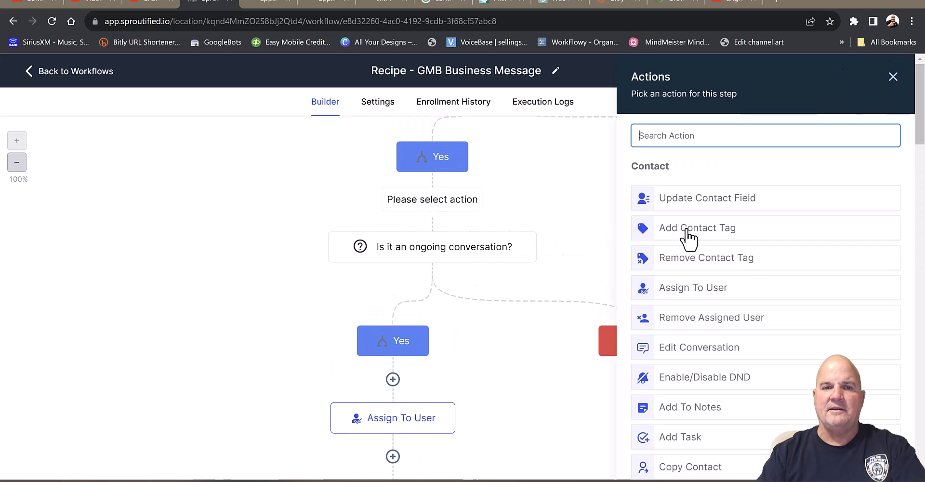
pyautogui.scroll(-7, 756, 289)
pyautogui.scroll(7, 762, 277)
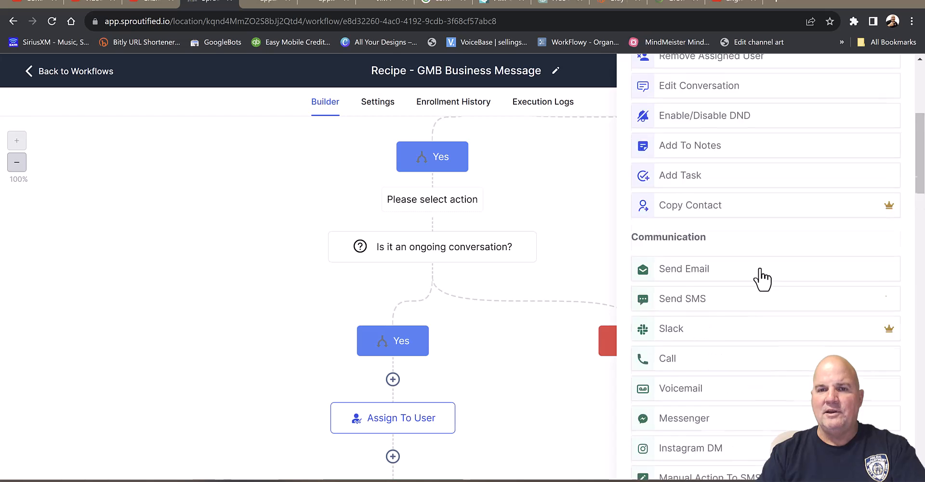
pyautogui.scroll(-14, 770, 284)
pyautogui.scroll(-15, 771, 289)
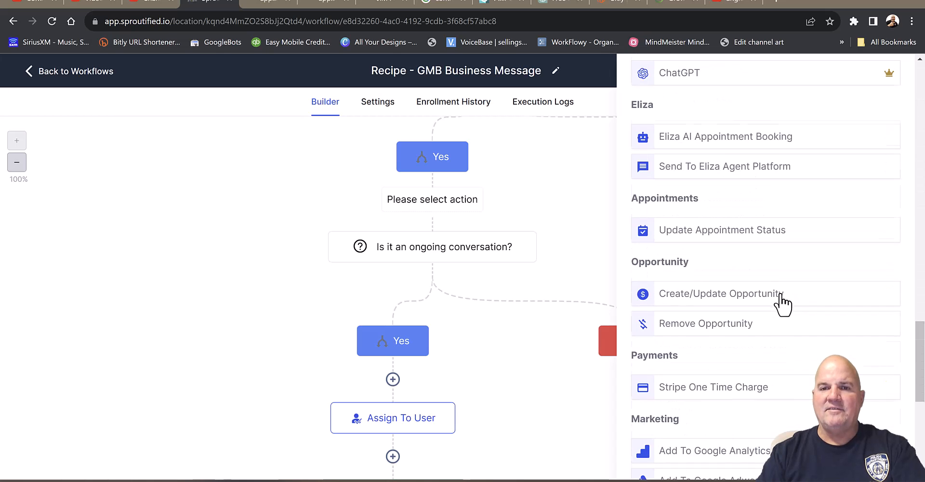
pyautogui.scroll(20, 803, 347)
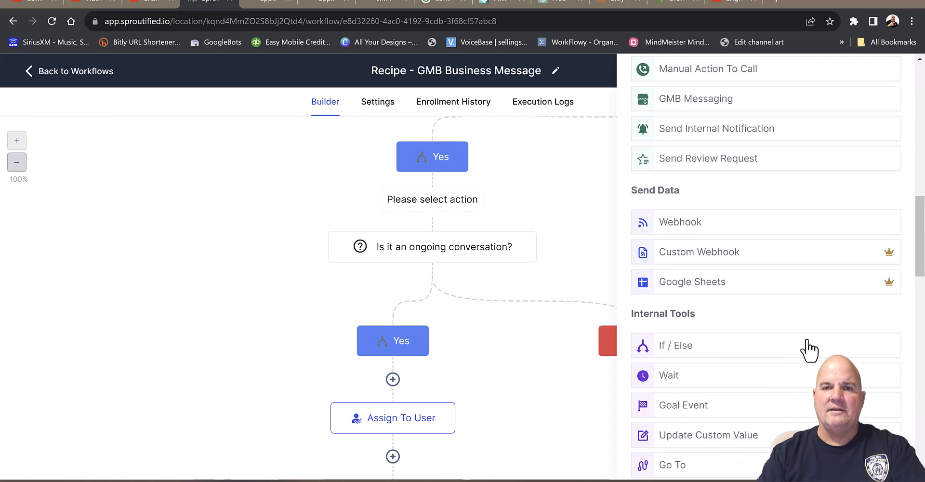
pyautogui.scroll(-10, 805, 347)
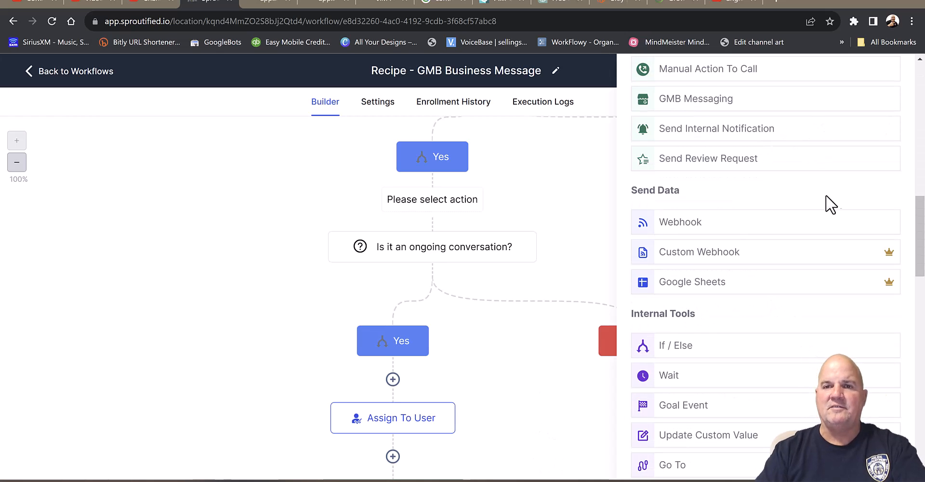
pyautogui.scroll(10, 824, 200)
pyautogui.click(893, 60)
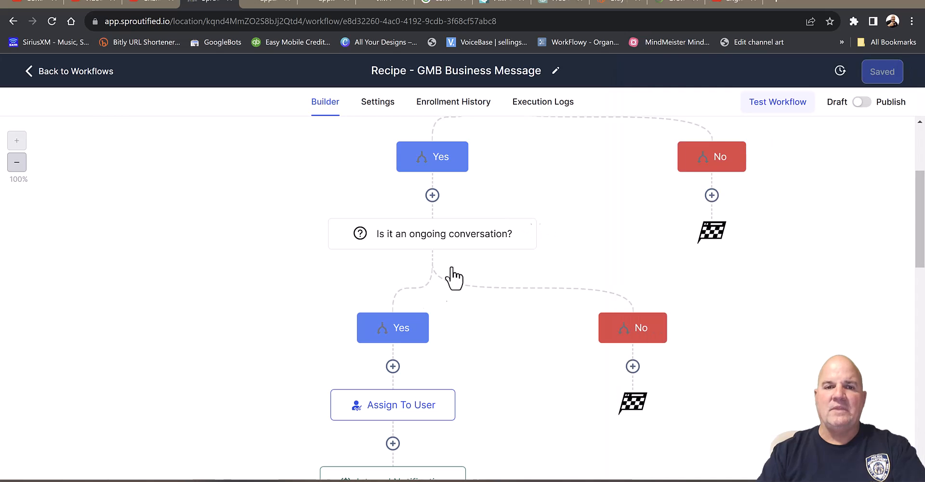
# Review the settings and messages of the workflow's Internal Notification and Intro actions
pyautogui.scroll(-8, 249, 335)
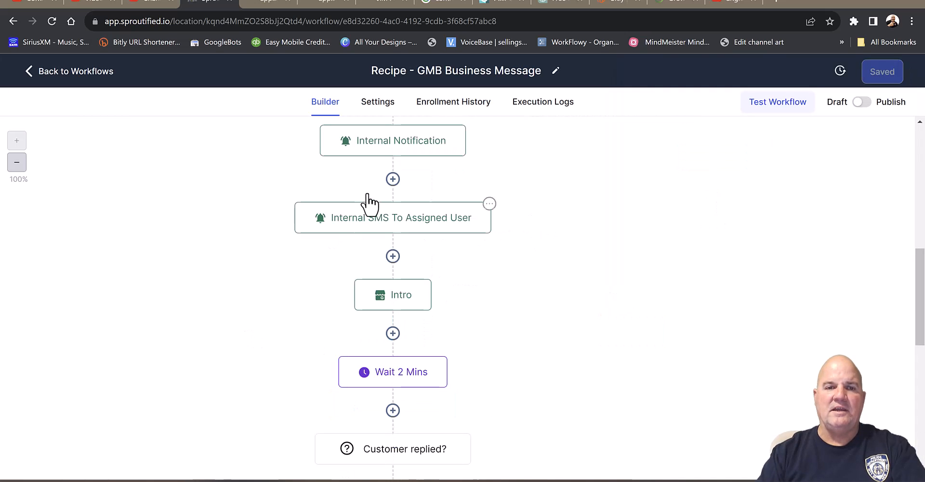
pyautogui.click(413, 146)
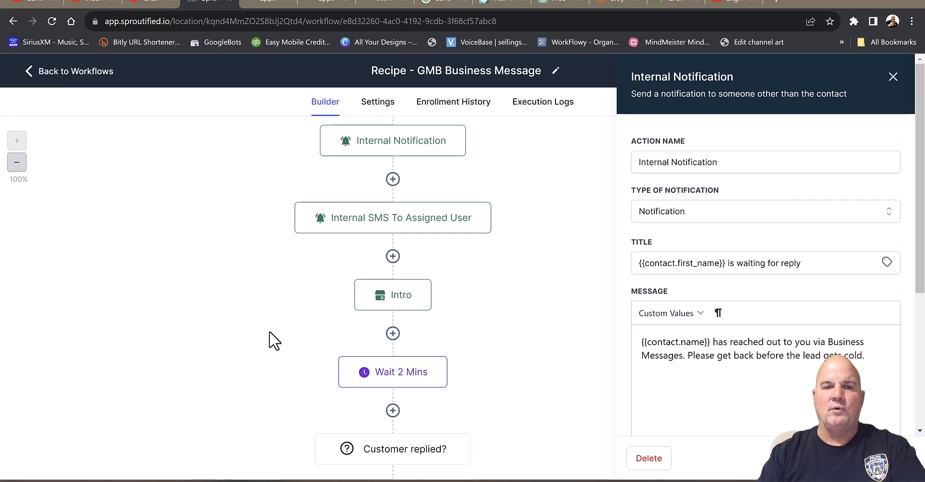
pyautogui.click(406, 303)
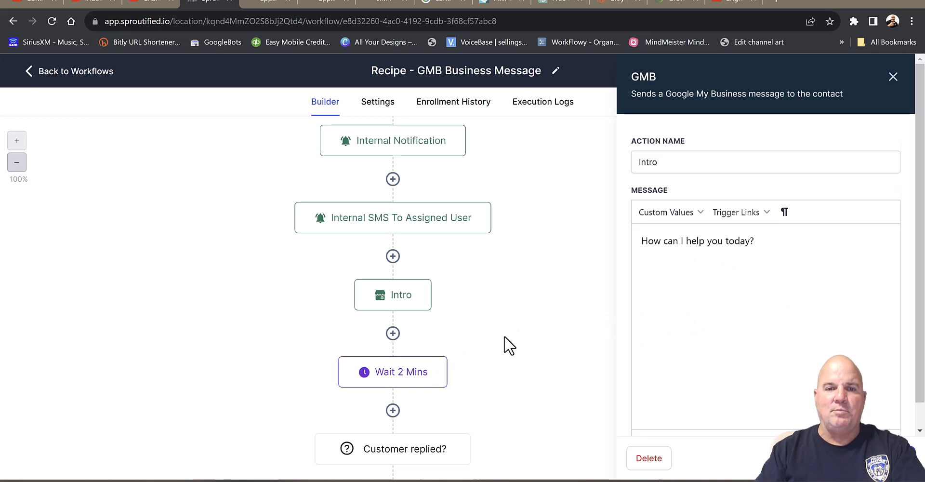
pyautogui.click(894, 77)
# Inspect the branch settings of the "Customer replied?" condition and close them
pyautogui.moveTo(921, 295); pyautogui.dragTo(922, 362)
pyautogui.click(412, 164)
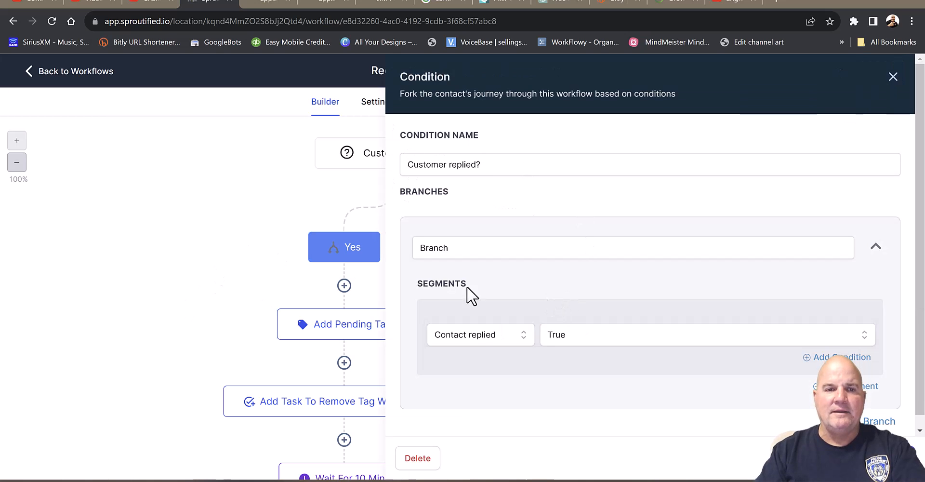
pyautogui.click(894, 77)
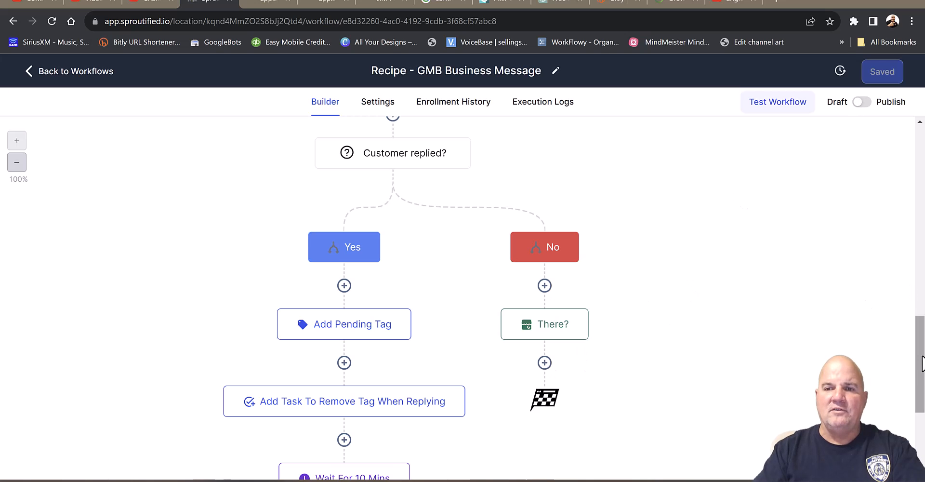
# Examine the remaining steps of the GMB workflow, including the message of the Ask Phone action
pyautogui.moveTo(922, 364); pyautogui.dragTo(920, 413)
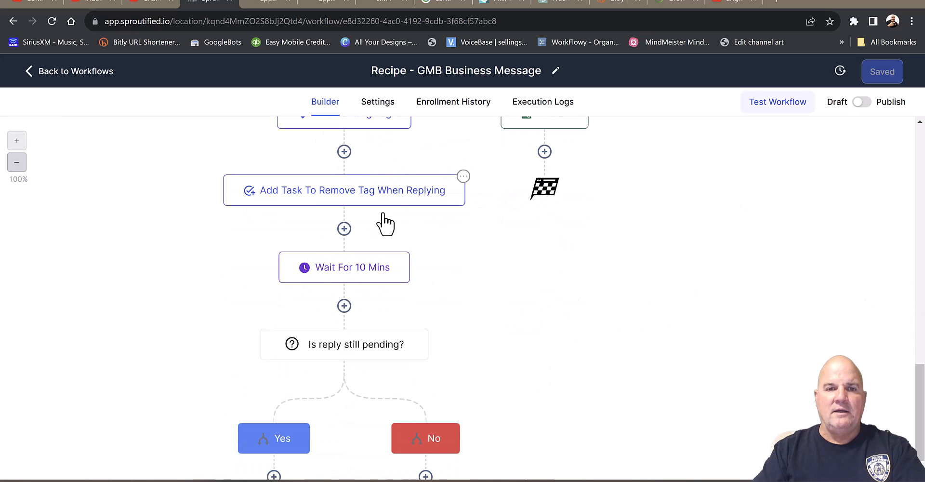
pyautogui.scroll(-6, 492, 361)
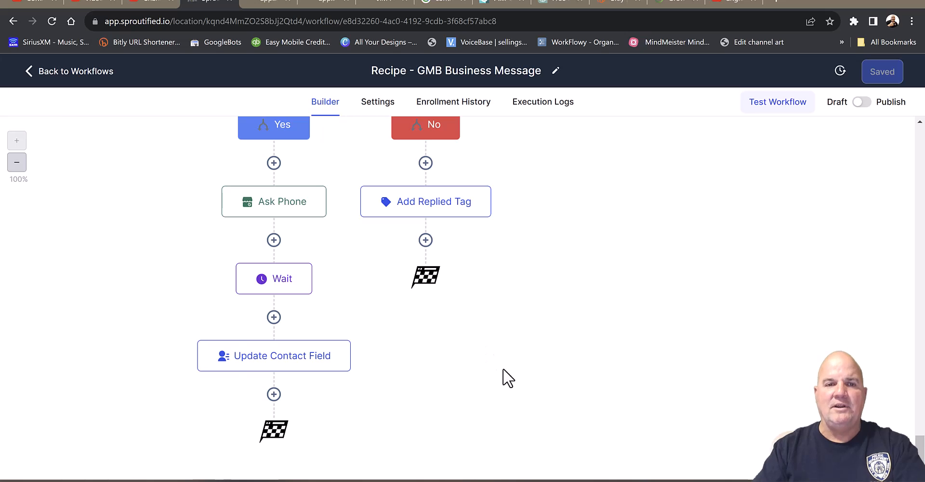
pyautogui.scroll(7, 501, 379)
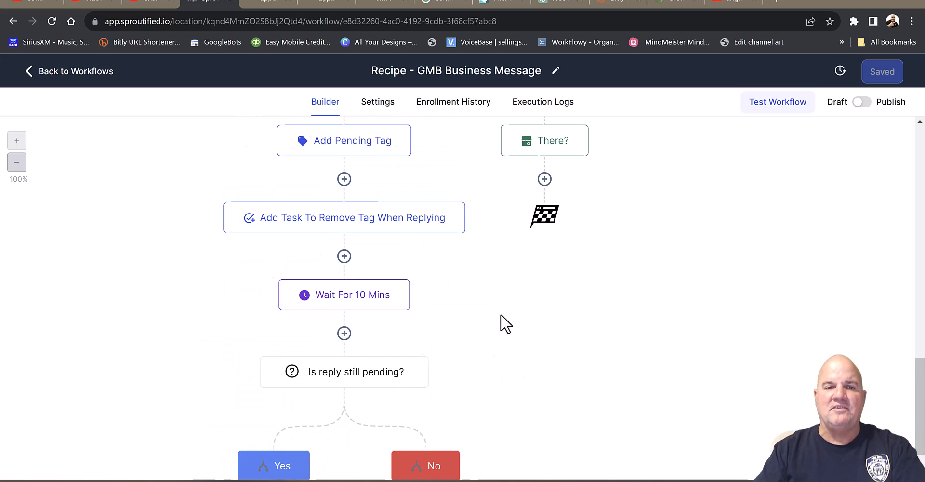
pyautogui.scroll(-7, 501, 328)
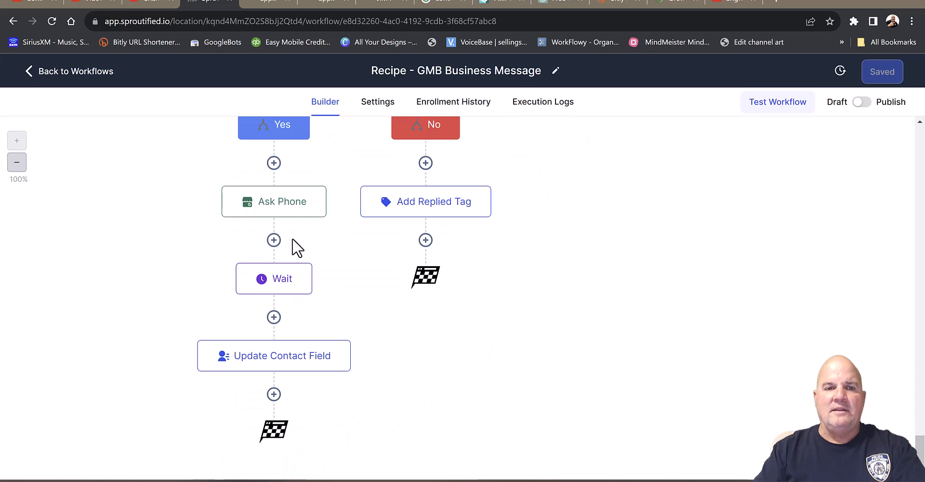
pyautogui.click(288, 205)
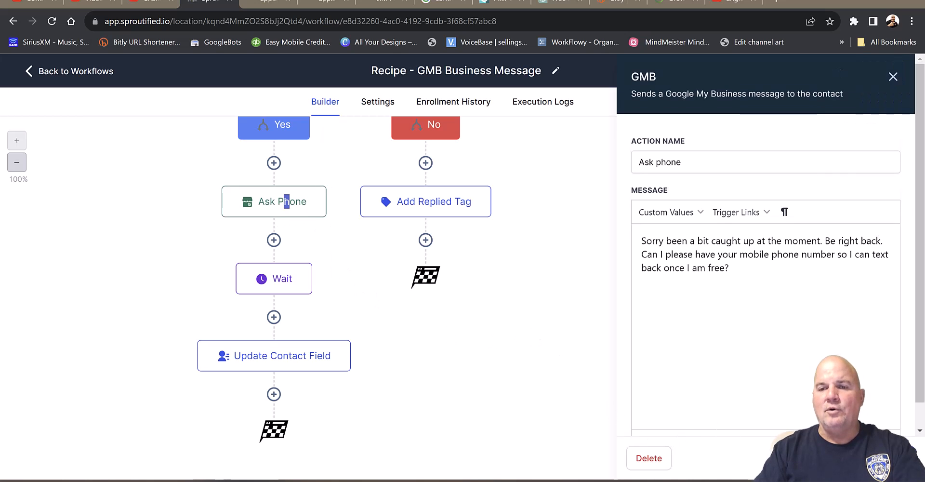
pyautogui.click(449, 377)
pyautogui.scroll(15, 449, 377)
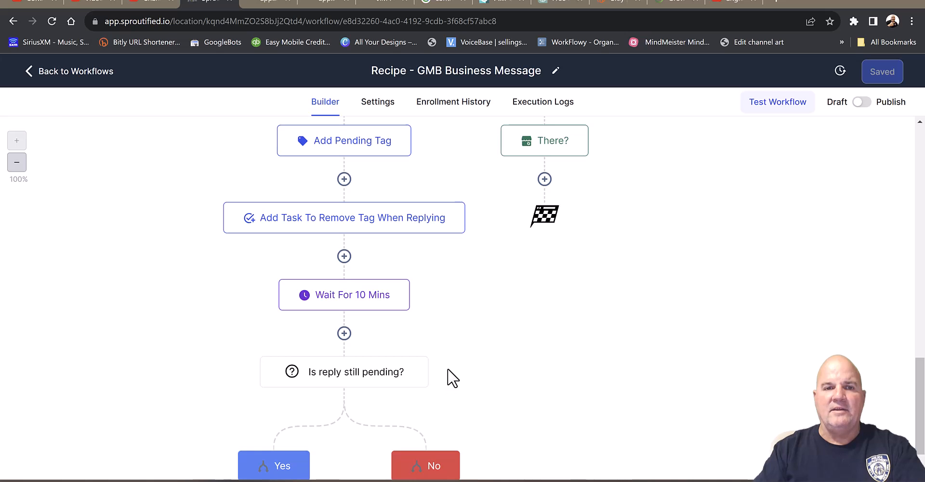
pyautogui.scroll(3, 449, 364)
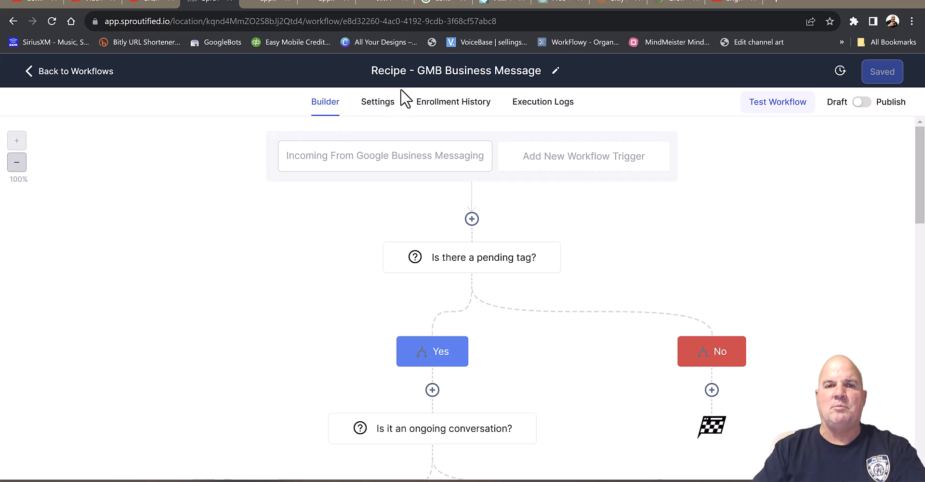
# Create another workflow from the Recipe - Appointment Confirmation + Reminder + Survey + Review Request template, ignoring the phone number notice
pyautogui.click(52, 73)
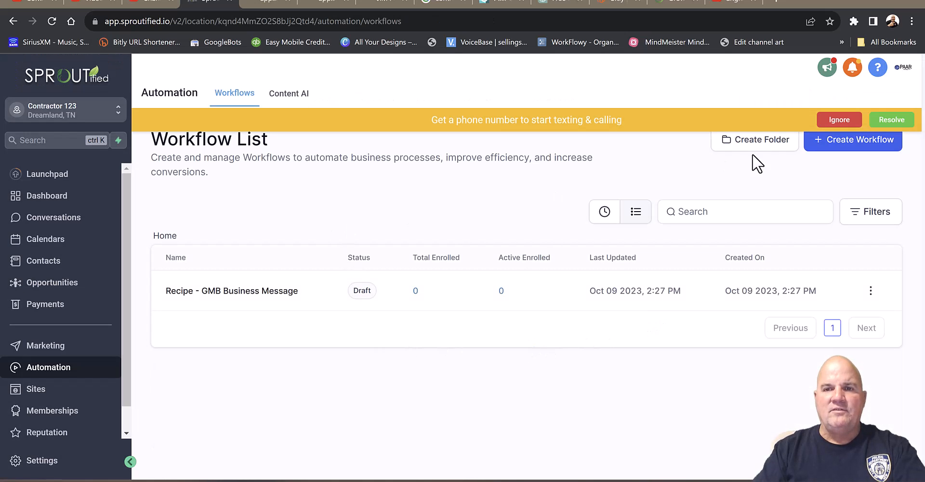
pyautogui.click(822, 144)
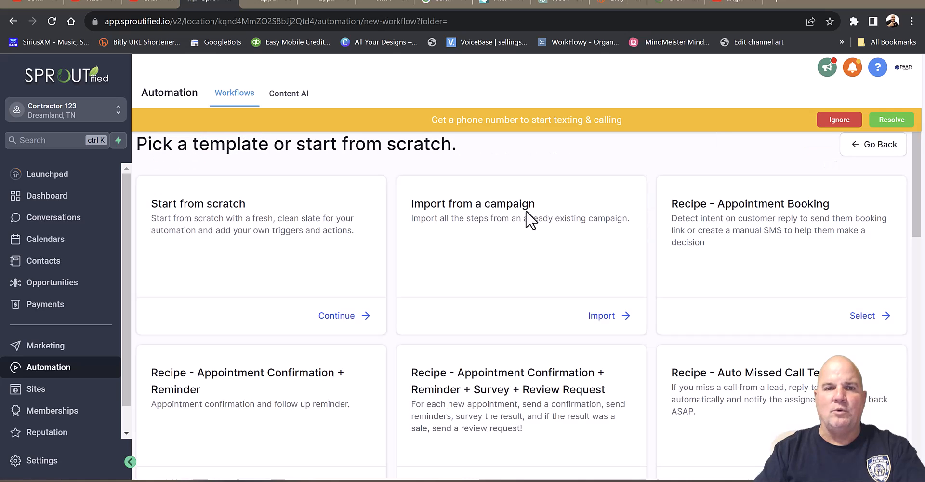
pyautogui.click(847, 118)
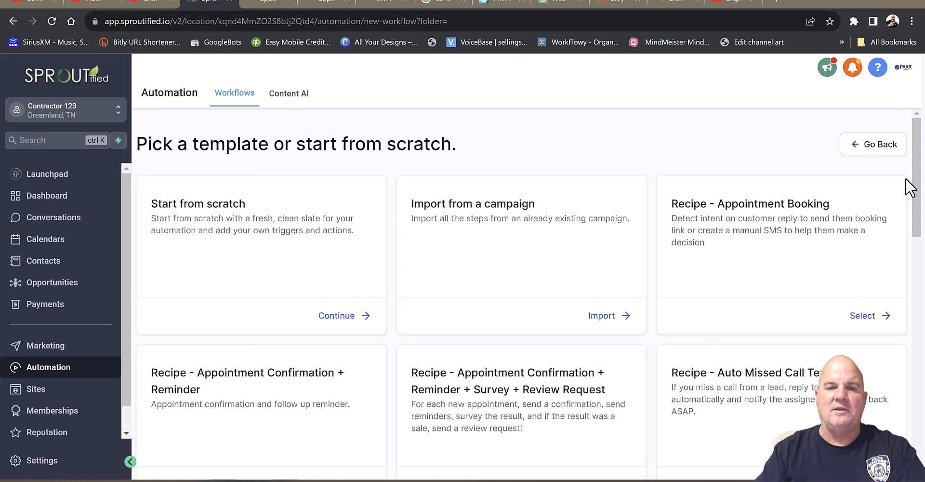
pyautogui.moveTo(915, 171); pyautogui.dragTo(915, 218)
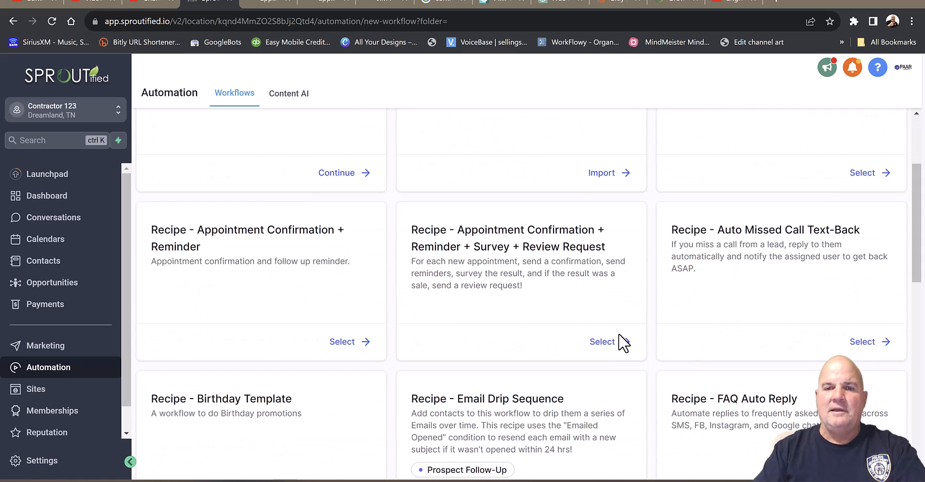
pyautogui.click(608, 345)
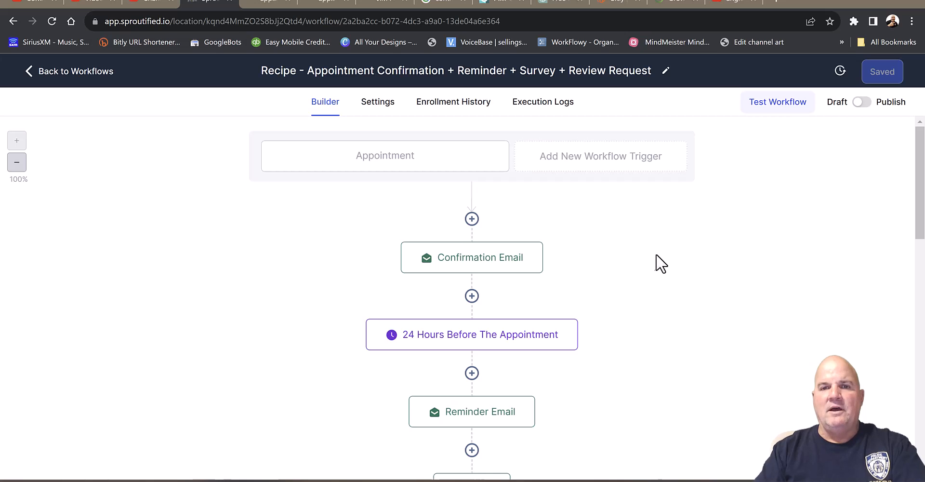
# Review the messages in the appointment workflow's Confirmation Email and Reminder Email actions, and close the settings
pyautogui.scroll(-1, 921, 182)
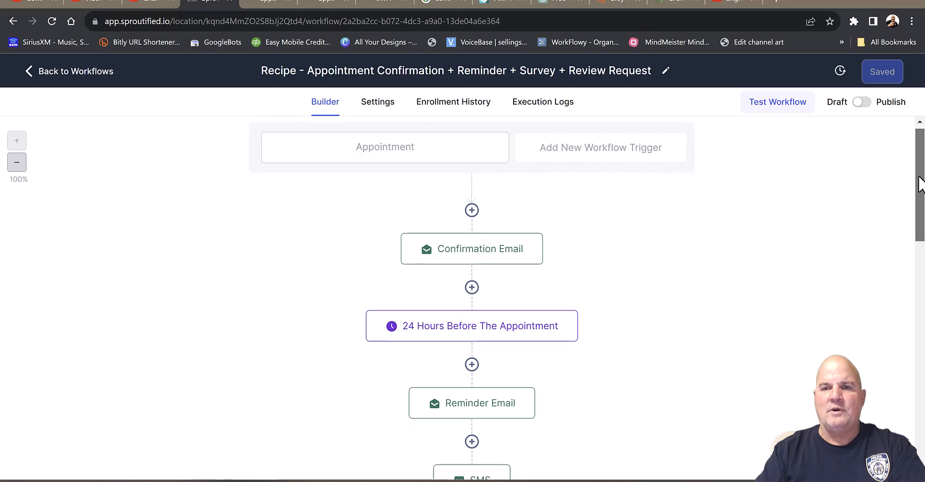
pyautogui.click(484, 251)
pyautogui.scroll(-5, 771, 331)
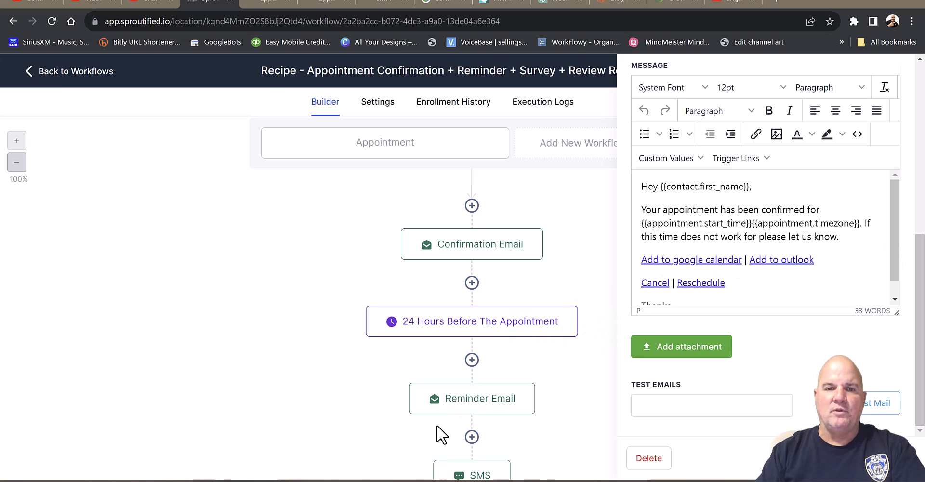
pyautogui.click(479, 404)
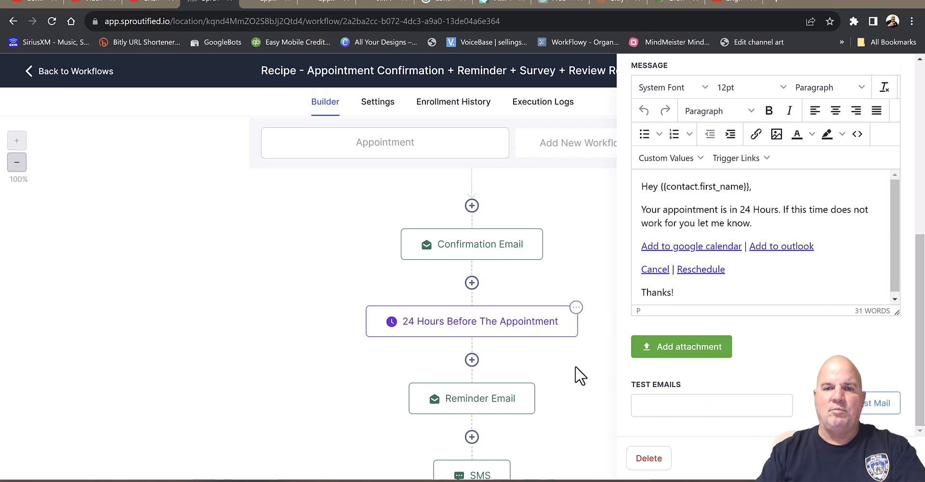
pyautogui.click(814, 458)
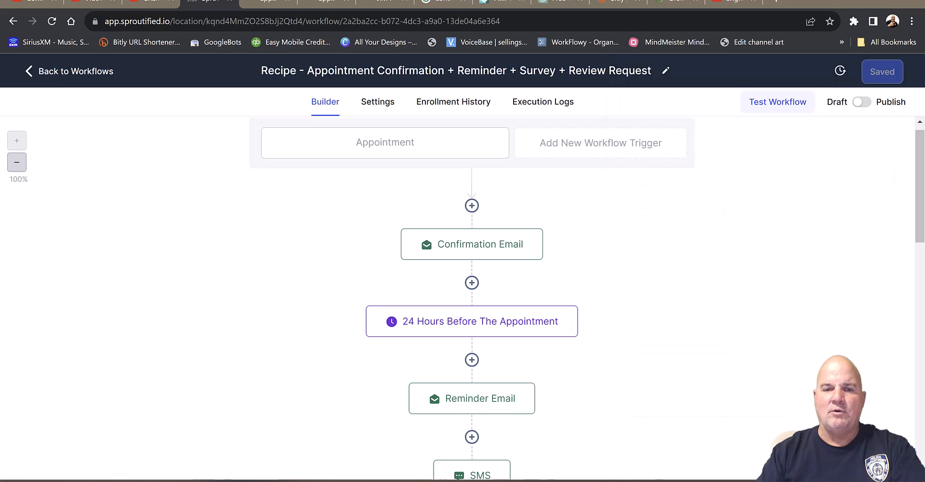
# Review the settings of the SMS, 1 Hour Before The Appointment and Email - 1hr Reminder steps, closing each one
pyautogui.click(492, 476)
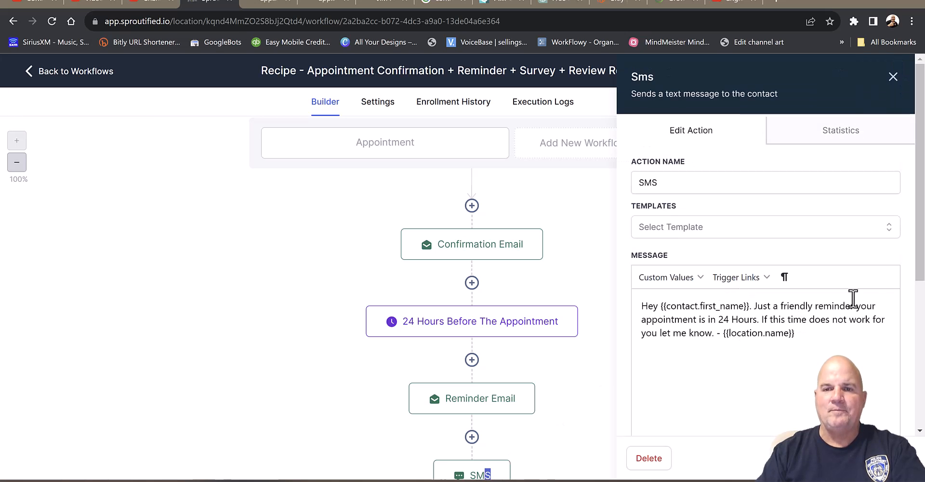
pyautogui.click(813, 458)
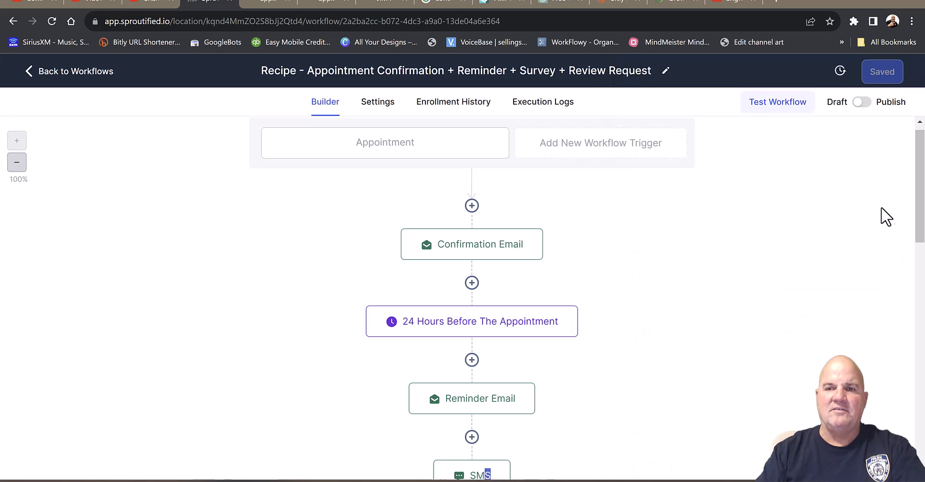
pyautogui.moveTo(921, 198); pyautogui.dragTo(922, 286)
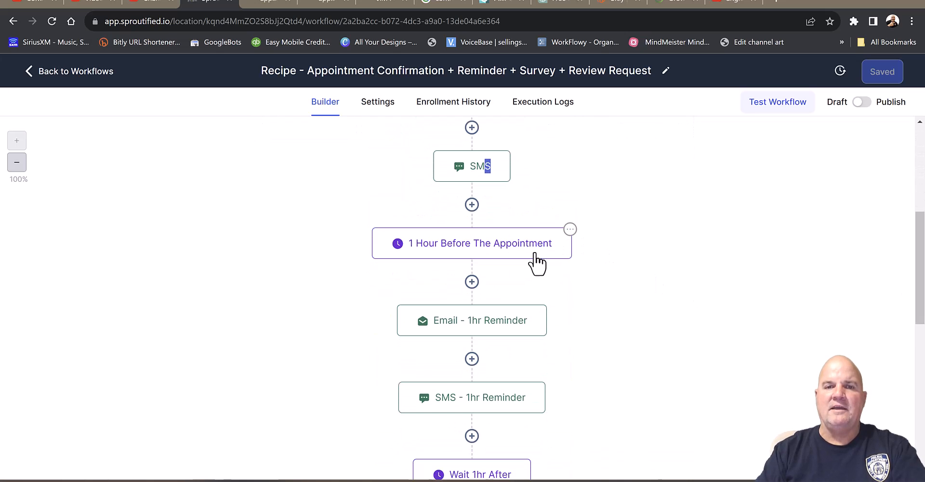
pyautogui.click(515, 262)
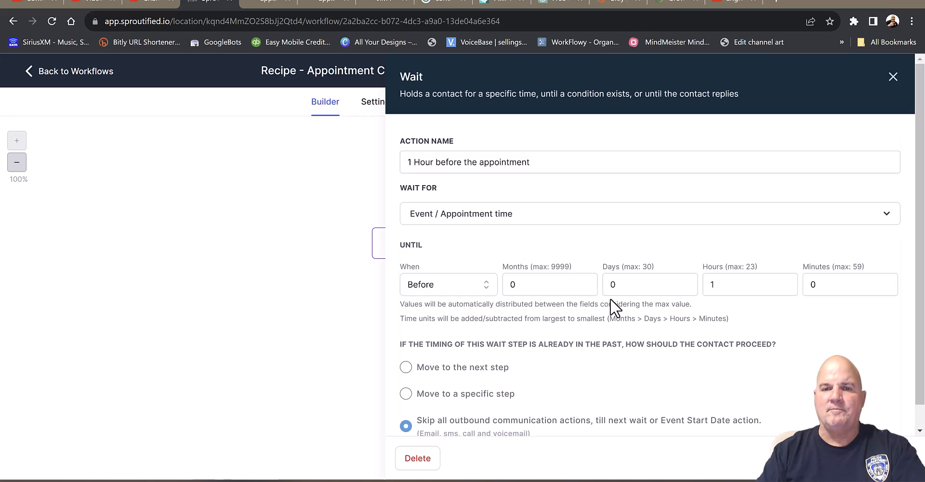
pyautogui.click(806, 458)
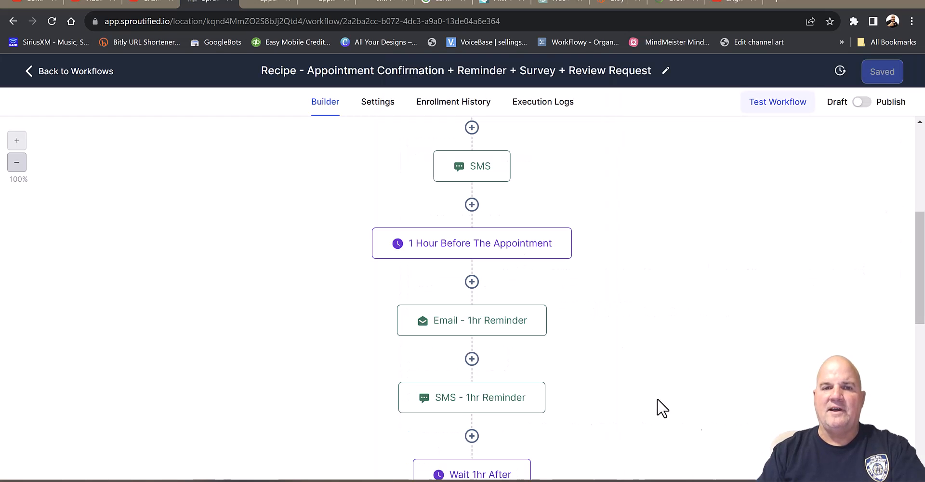
pyautogui.click(489, 319)
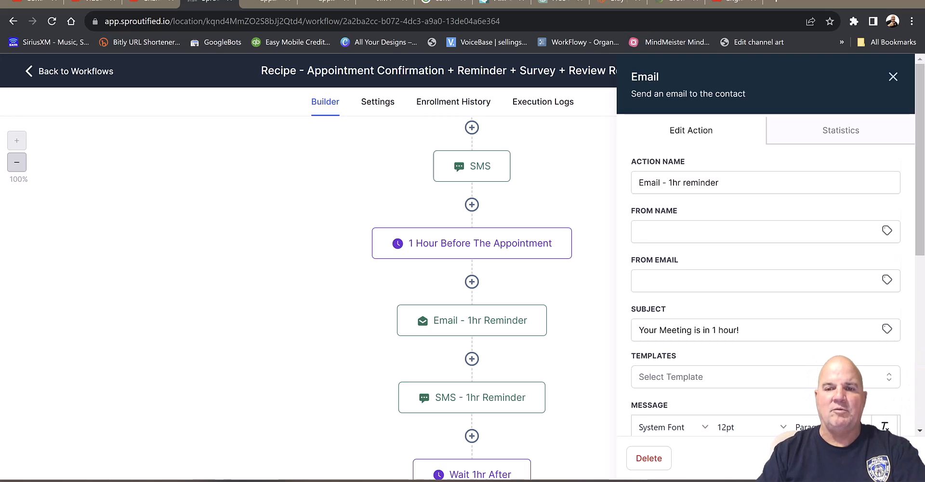
pyautogui.click(806, 458)
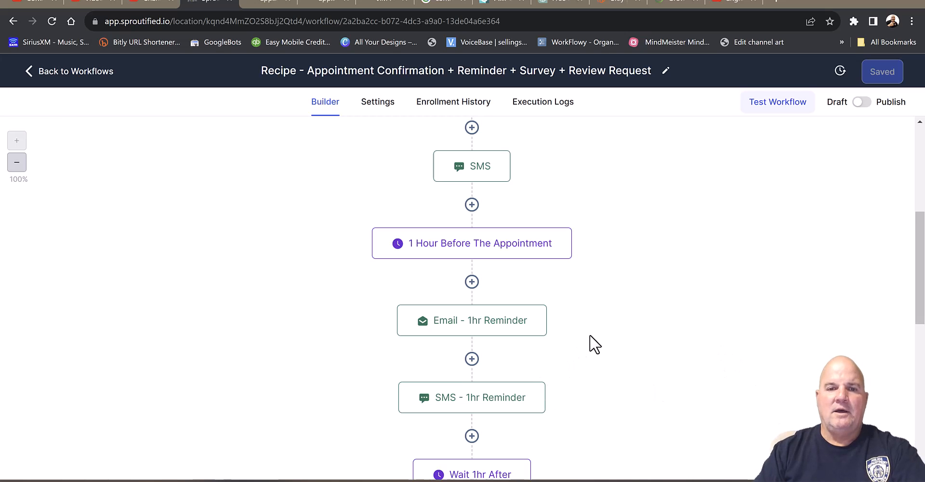
# Review the subject and message of the Internal Notification action that follows Wait 1hr After, and close its settings
pyautogui.scroll(-1, 921, 298)
pyautogui.moveTo(923, 309); pyautogui.dragTo(924, 369)
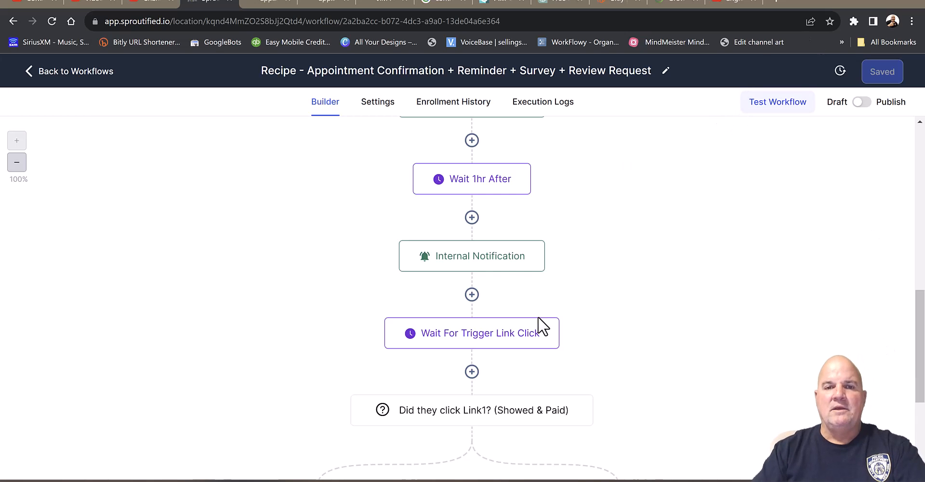
pyautogui.click(504, 253)
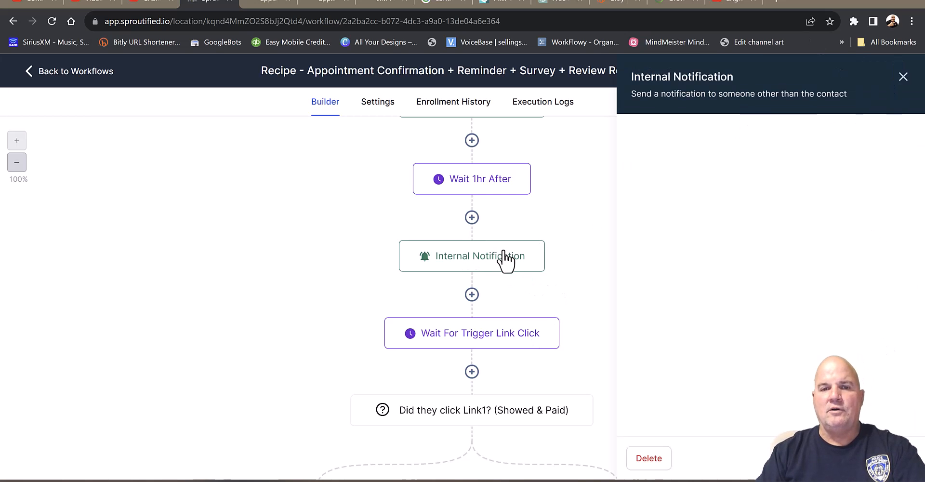
pyautogui.scroll(-7, 752, 329)
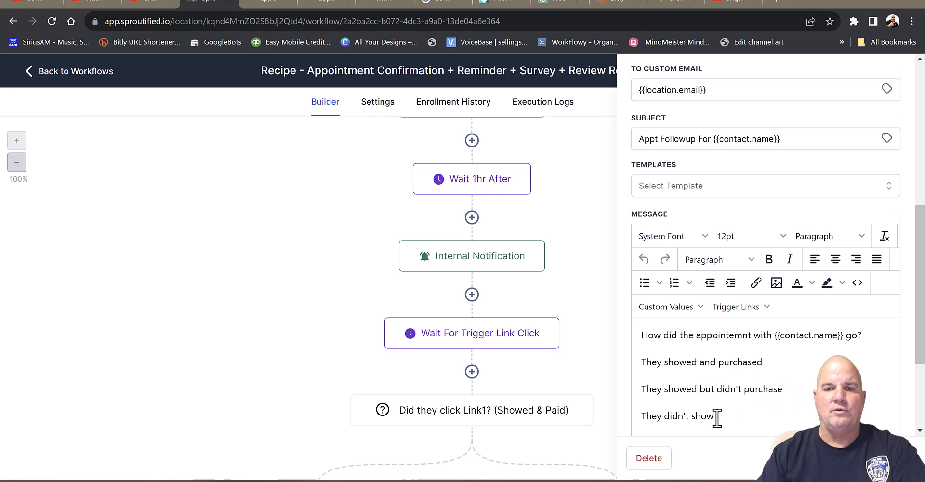
pyautogui.click(806, 458)
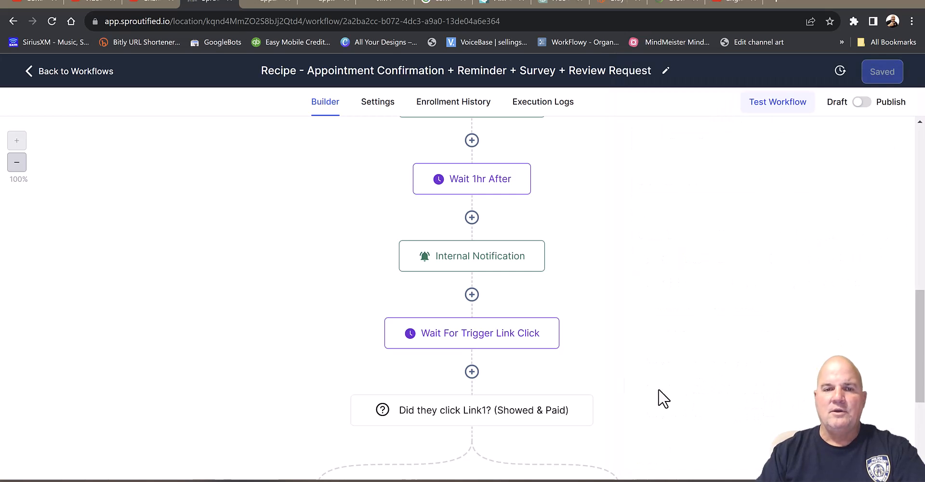
# Examine the branches after the Link1 condition, including the settings of the Send Review Request action, and close them
pyautogui.scroll(-7, 617, 345)
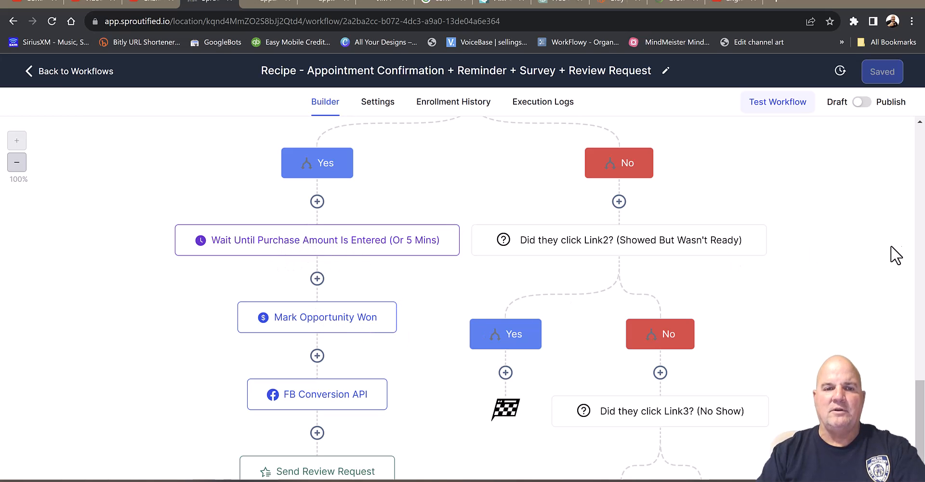
pyautogui.scroll(-2, 921, 431)
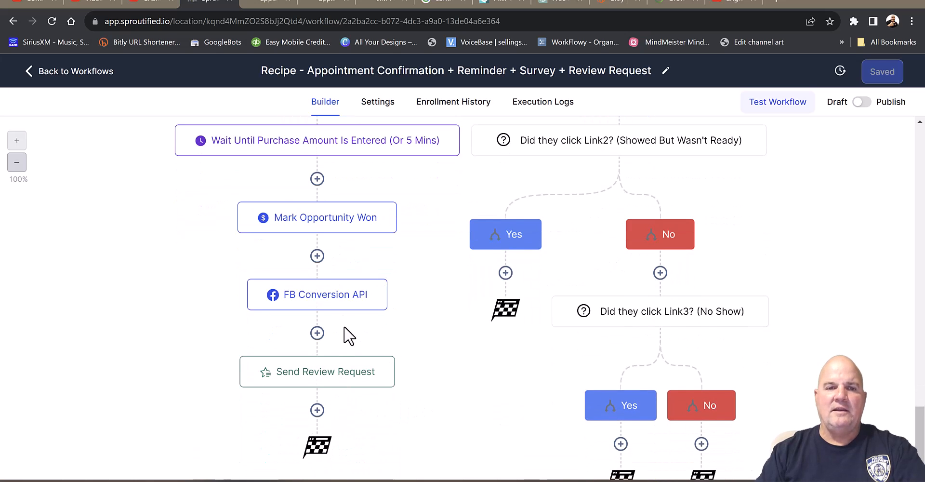
pyautogui.click(322, 386)
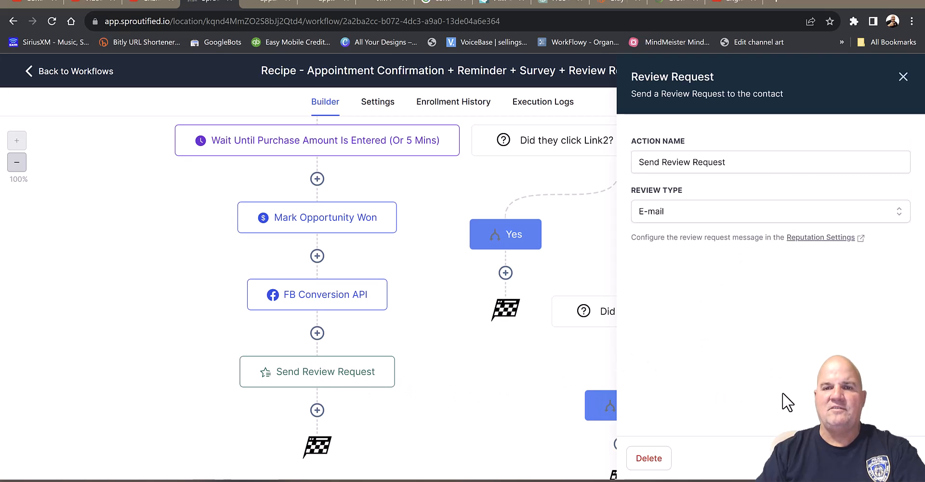
pyautogui.click(904, 77)
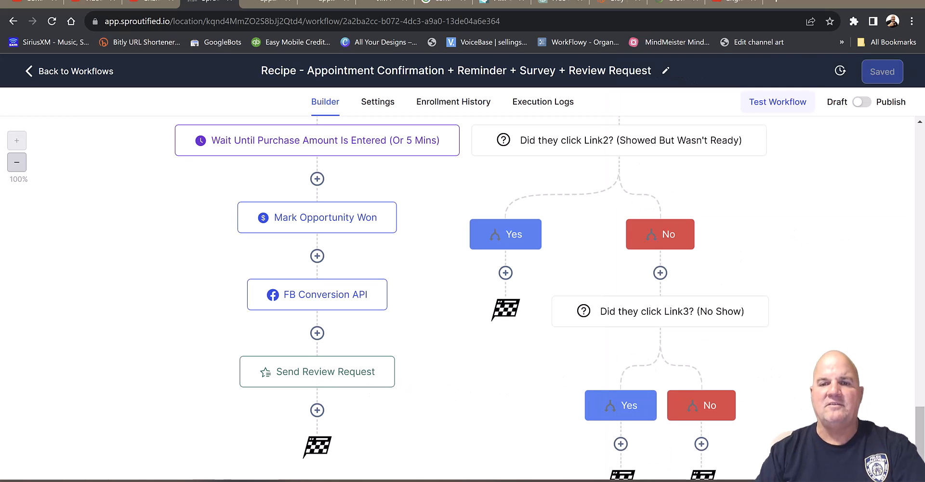
# Look over the appointment workflow from its final branches back to the trigger, and view its enrollment history
pyautogui.scroll(5, 791, 342)
pyautogui.scroll(-6, 791, 342)
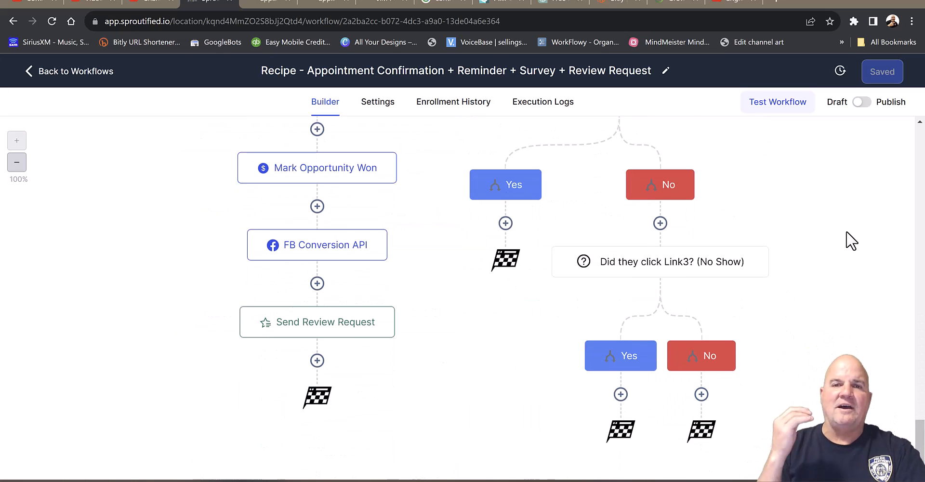
pyautogui.scroll(15, 882, 222)
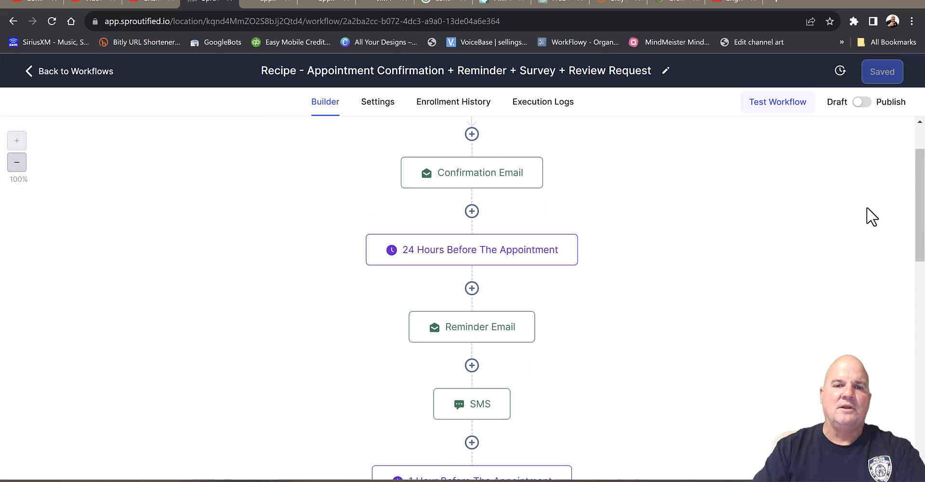
pyautogui.scroll(2, 872, 217)
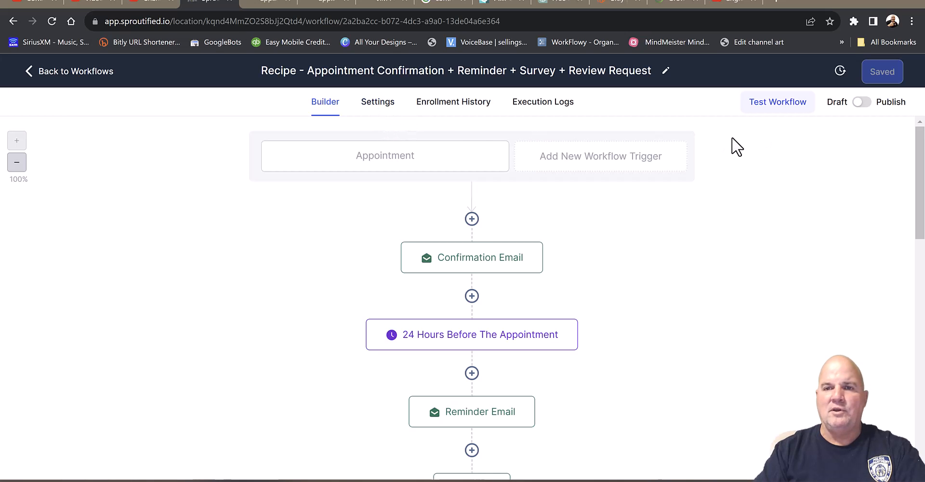
pyautogui.click(476, 103)
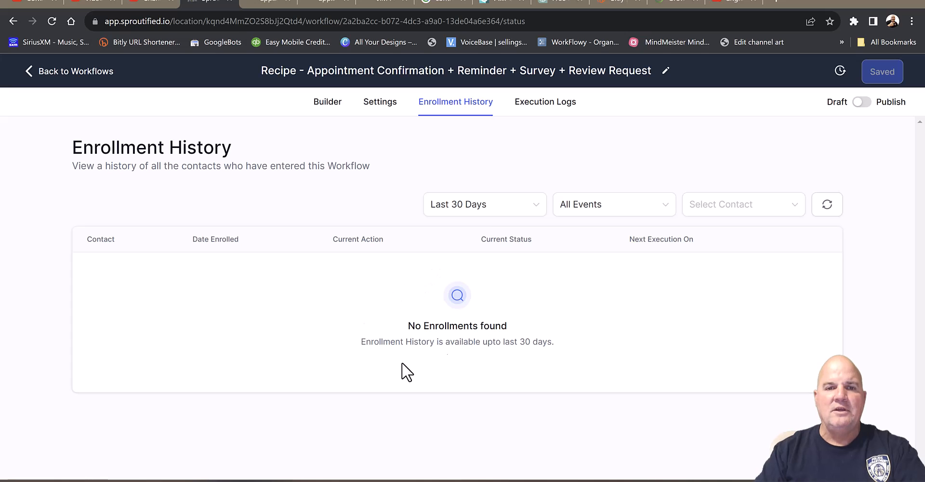
# Leave the appointment workflow and open the opportunities board, ignoring the phone number notice
pyautogui.click(74, 76)
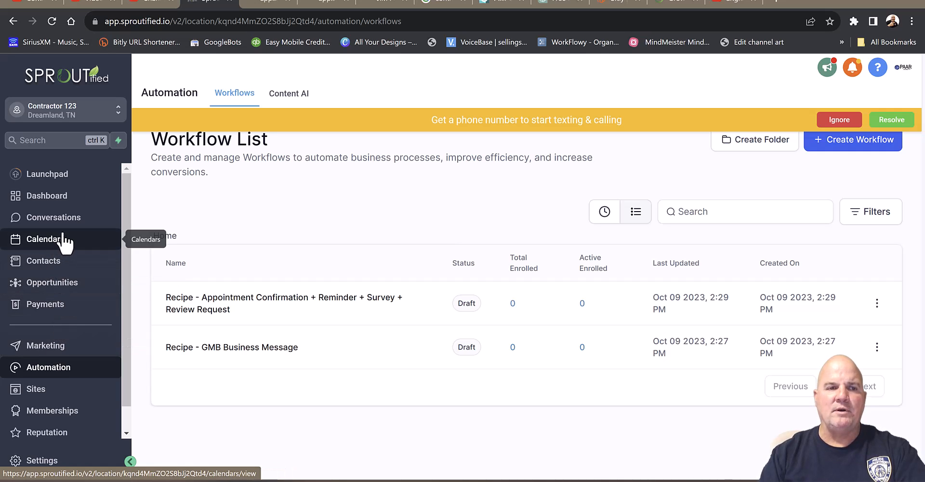
pyautogui.click(55, 289)
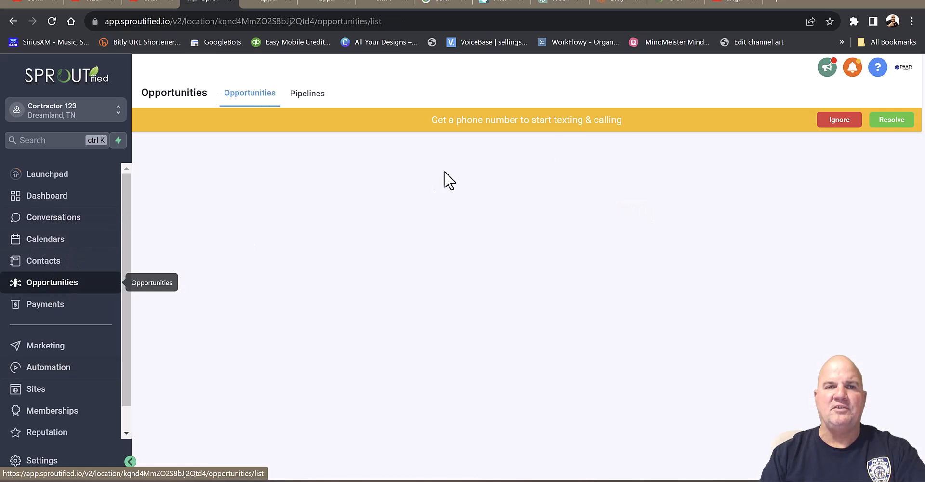
pyautogui.click(845, 125)
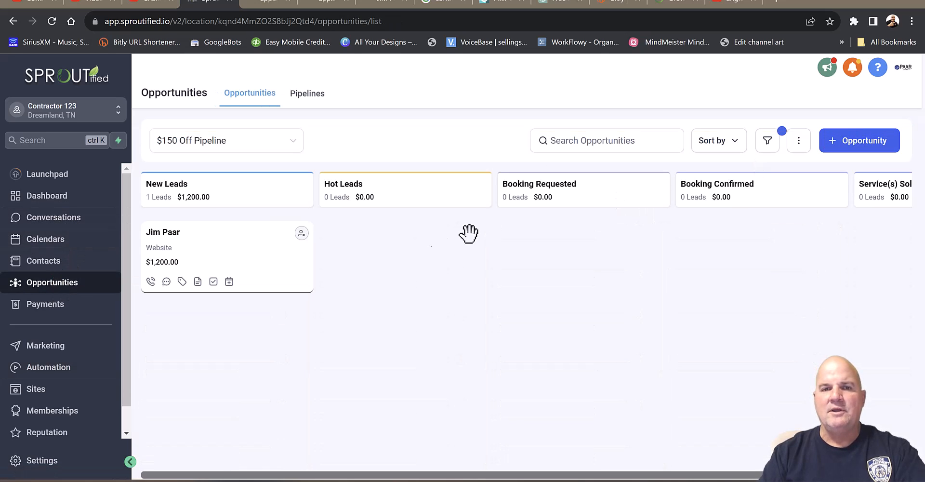
# Review the New Leads opportunity's details and appointment section, close it, and move its card to the Booking Confirmed stage
pyautogui.click(206, 248)
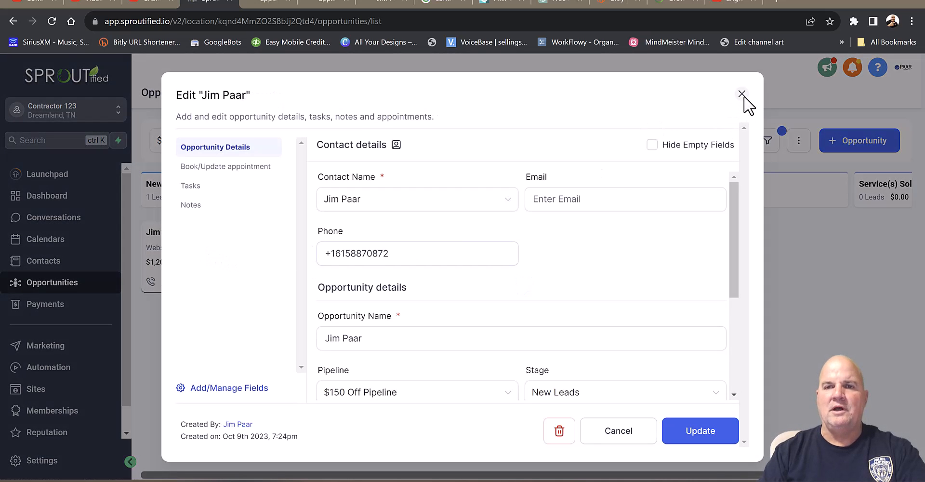
pyautogui.click(263, 168)
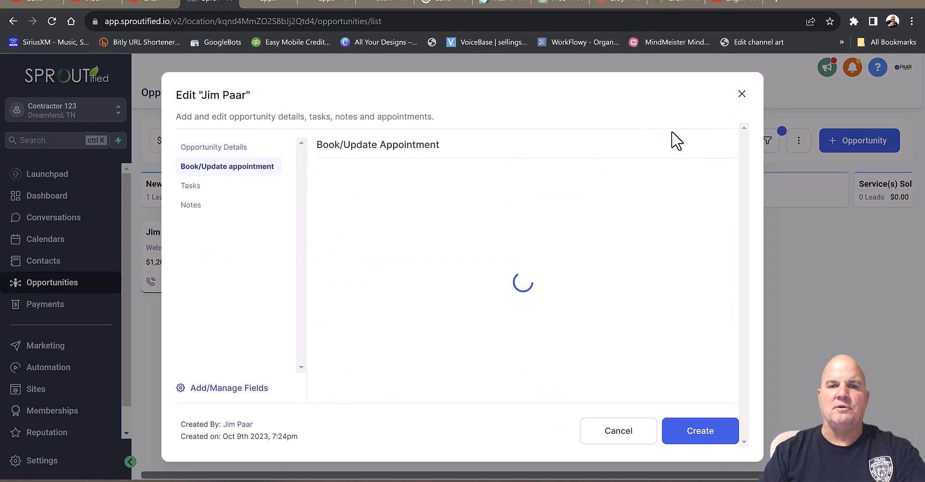
pyautogui.click(742, 94)
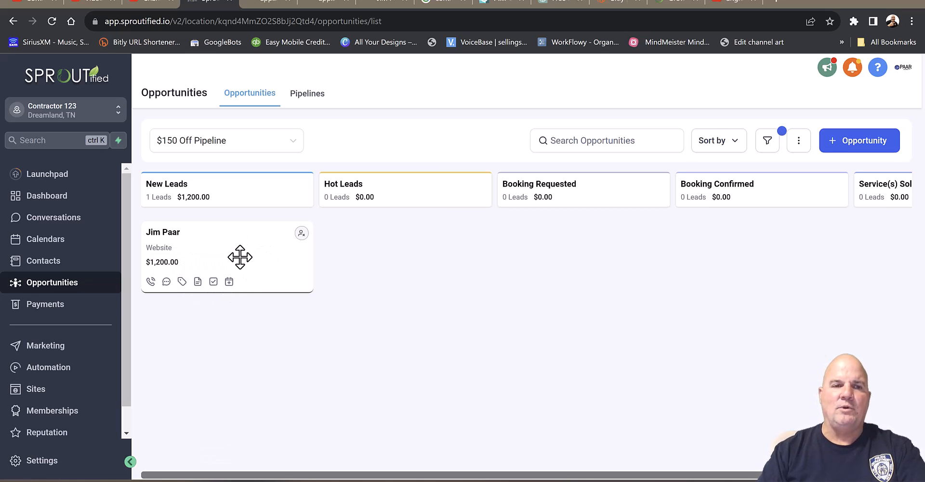
pyautogui.moveTo(241, 257); pyautogui.dragTo(759, 261)
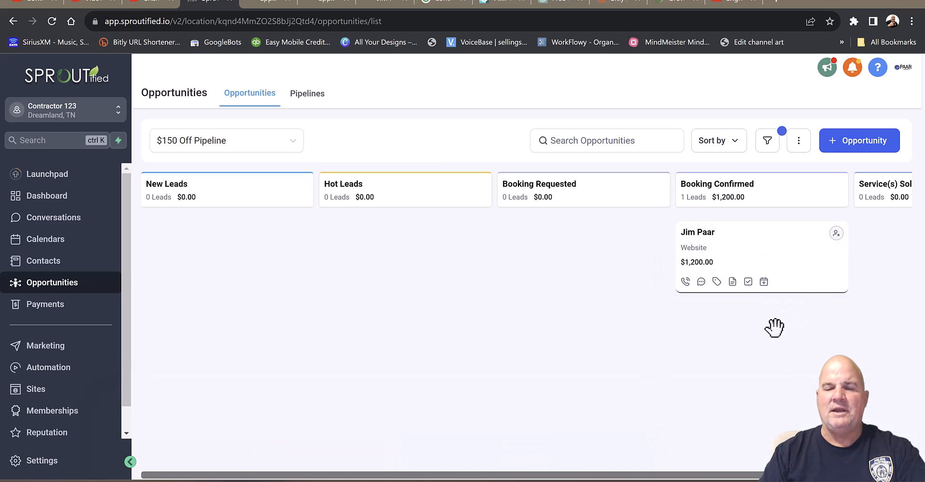
# Open the calendars and show the $150 Off Service Request calendar in the Monthly view
pyautogui.click(46, 241)
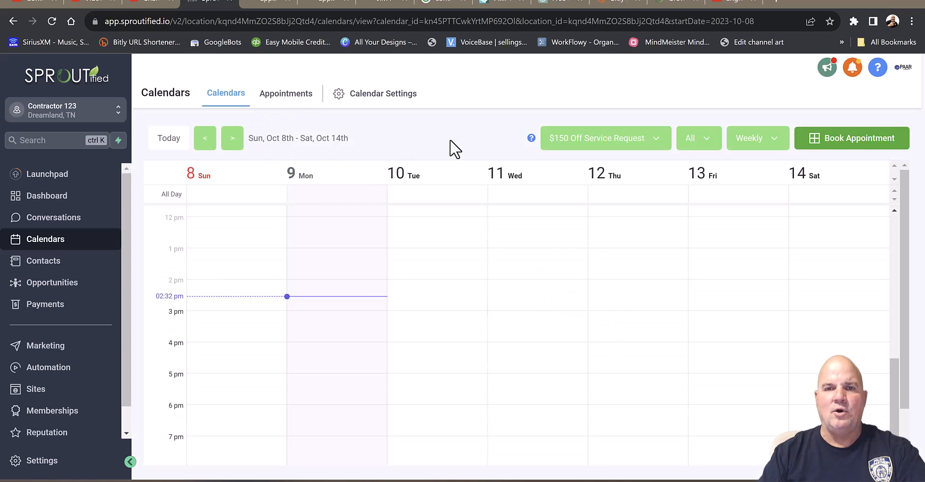
pyautogui.click(771, 144)
pyautogui.click(757, 165)
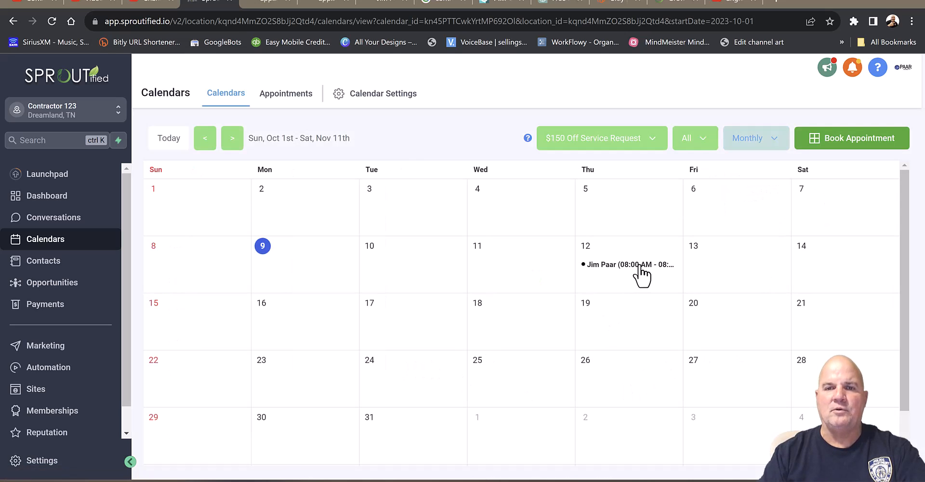
# Review the details and activity log of the October 12 appointment, and close both
pyautogui.click(641, 266)
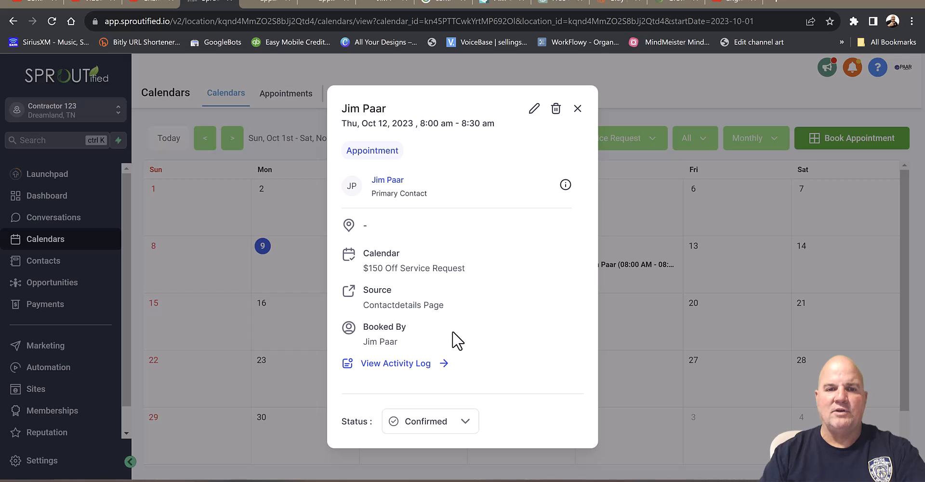
pyautogui.click(412, 369)
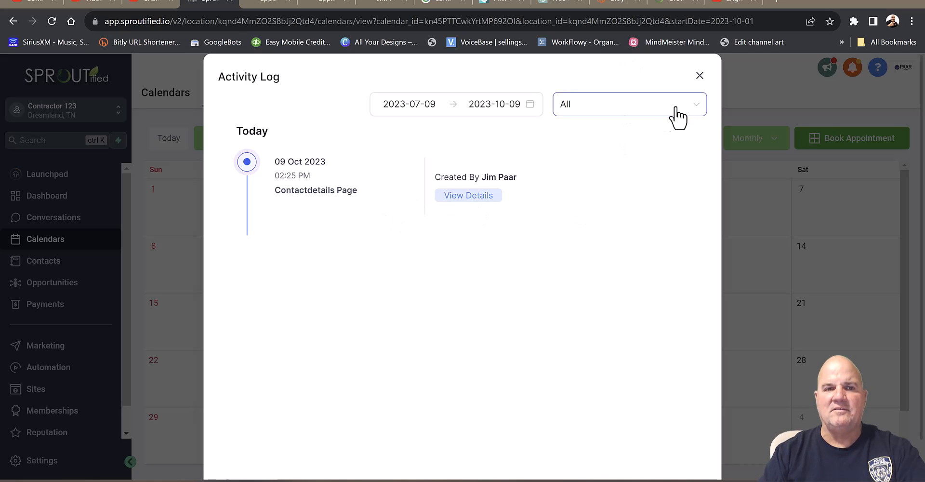
pyautogui.click(699, 75)
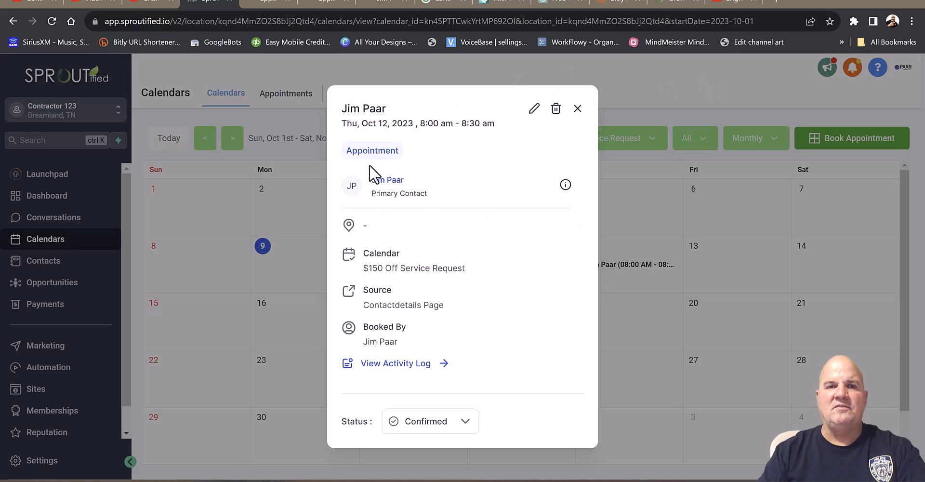
pyautogui.click(578, 110)
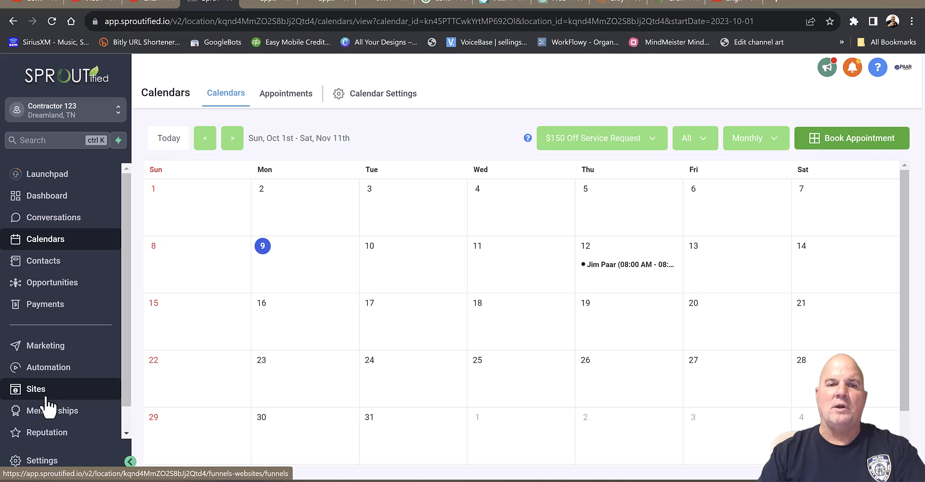
# Look at the marketing area's Social Planner and open the list of email templates
pyautogui.click(72, 360)
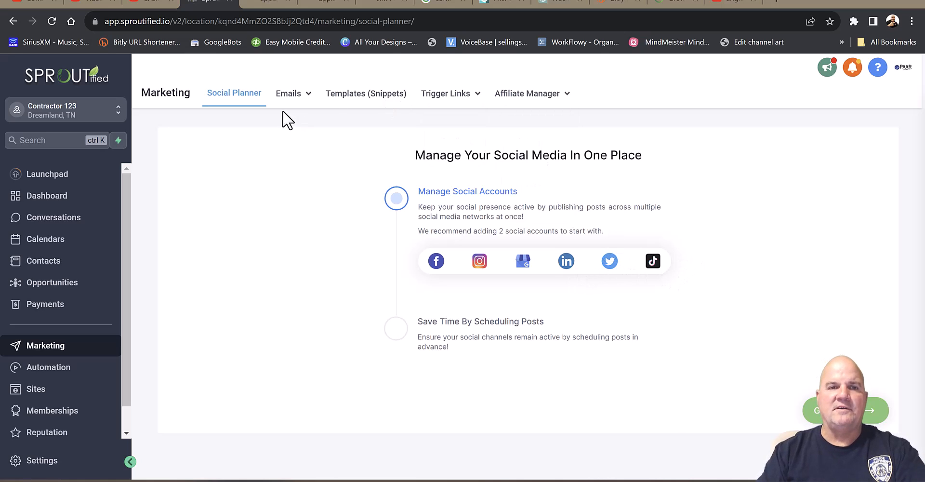
pyautogui.moveTo(296, 113)
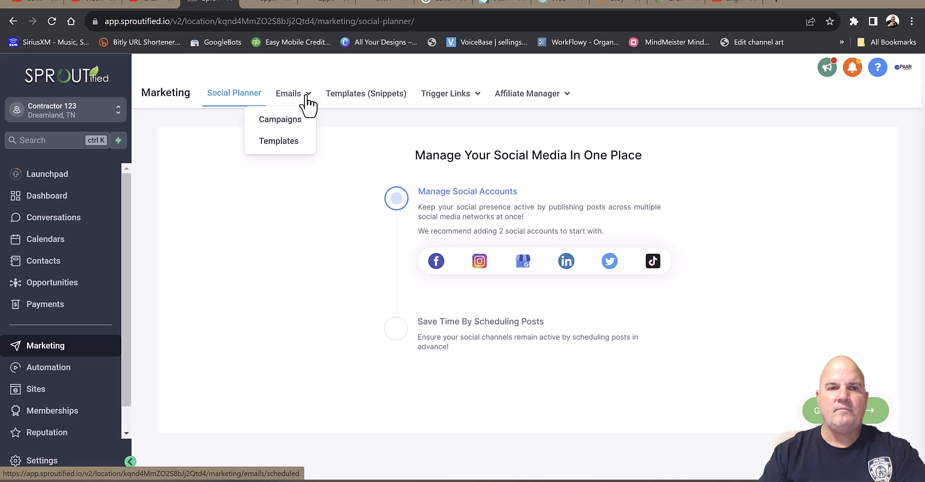
pyautogui.click(284, 140)
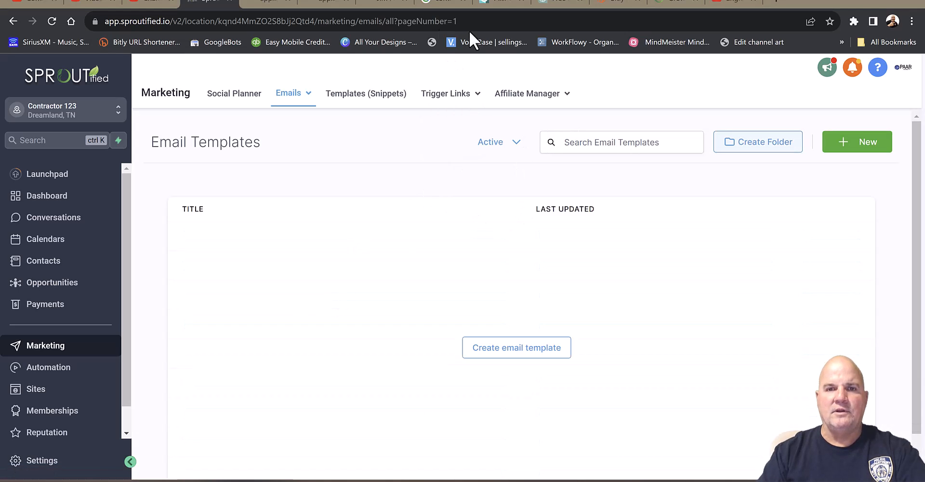
# Create a new email template from the Home Services marketing templates using the Plumbing Generic 7 design
pyautogui.click(857, 142)
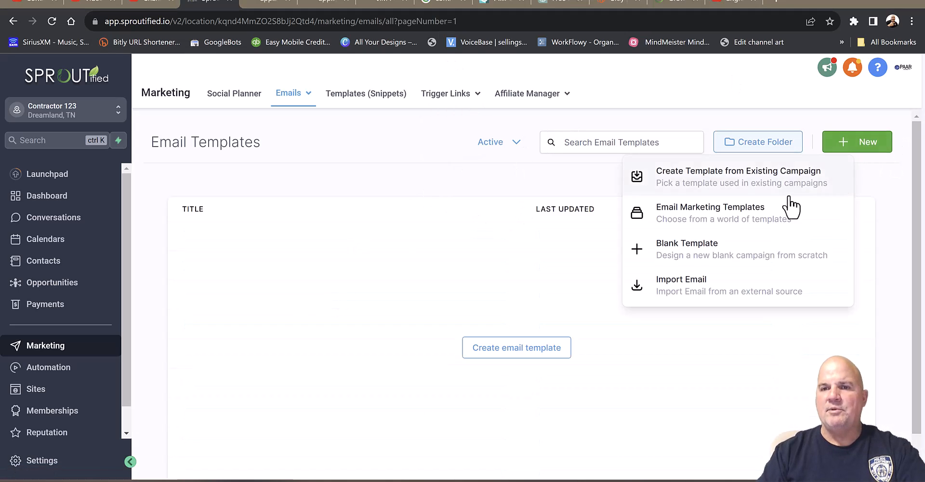
pyautogui.click(735, 223)
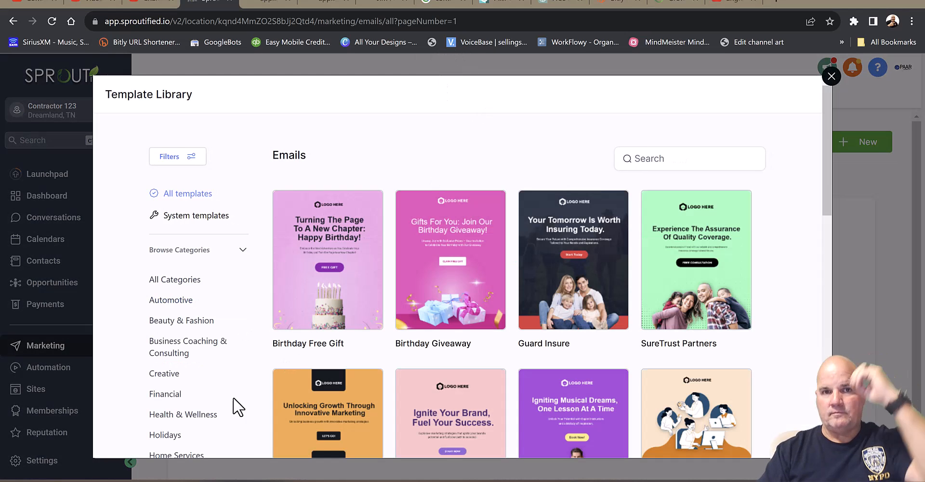
pyautogui.click(182, 457)
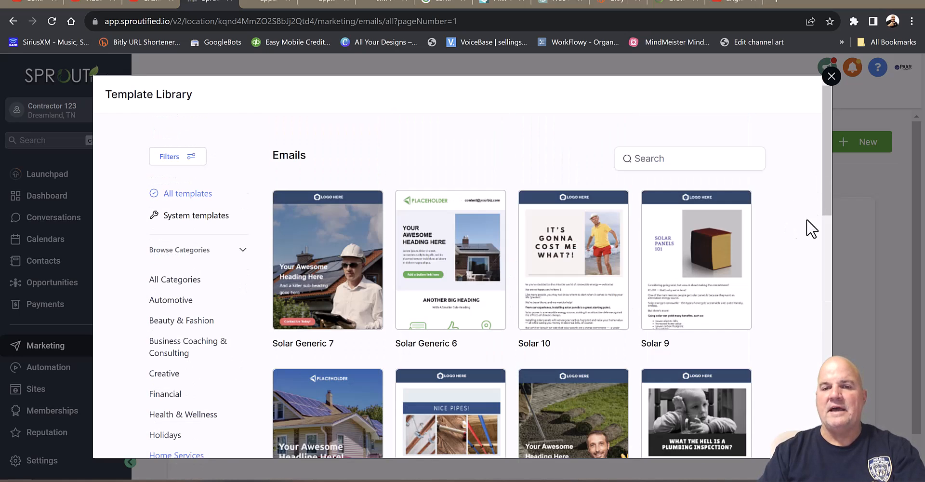
pyautogui.scroll(-7, 781, 295)
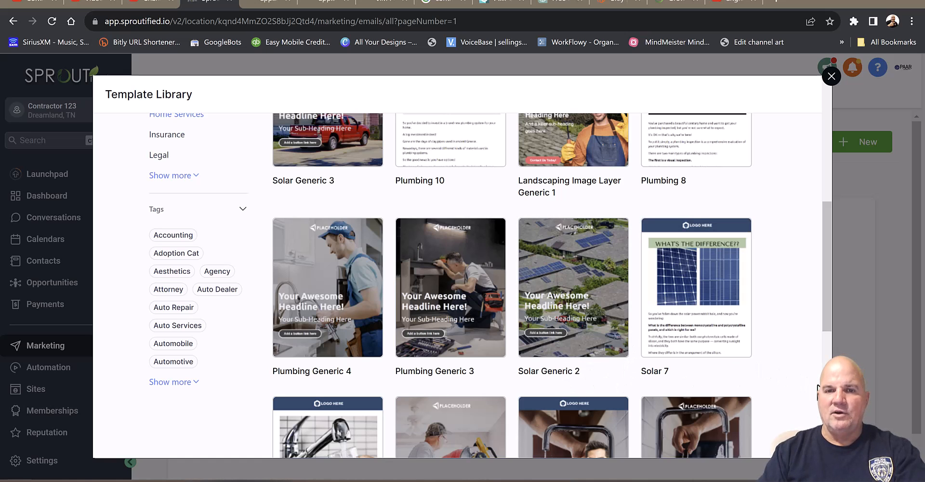
pyautogui.scroll(-6, 816, 399)
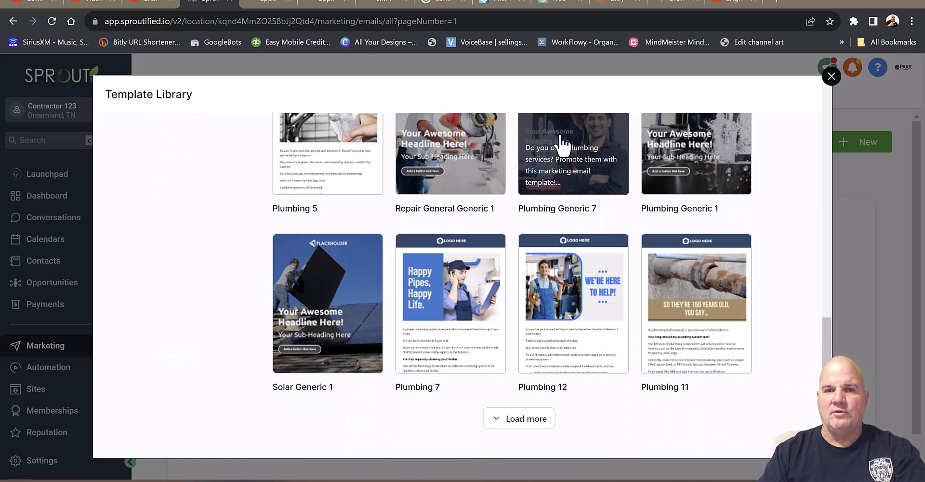
pyautogui.click(585, 175)
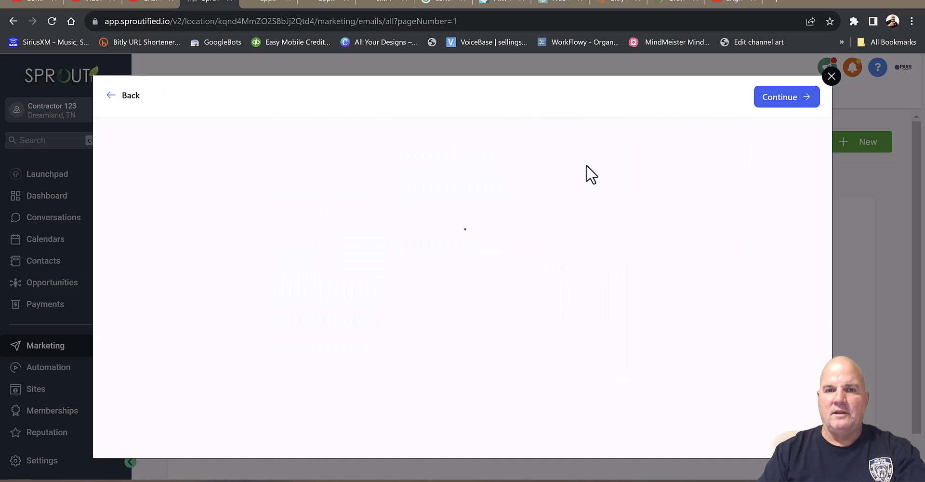
pyautogui.click(770, 99)
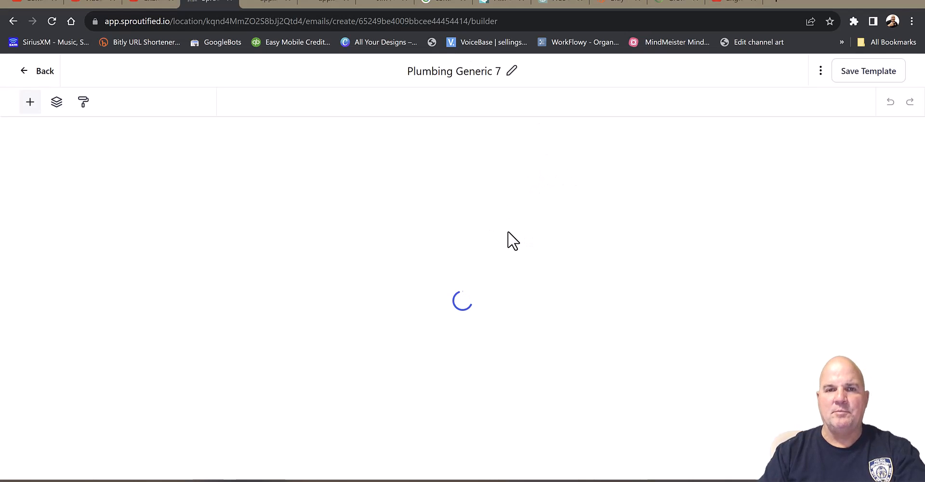
# Review the Plumbing Generic 7 email layout from header to footer in the builder, and return to the template list
pyautogui.scroll(-5, 824, 348)
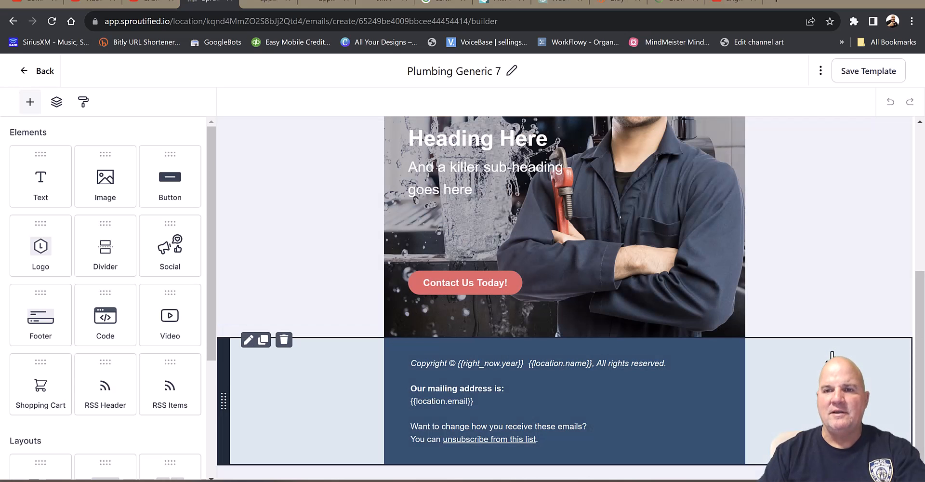
pyautogui.scroll(5, 823, 348)
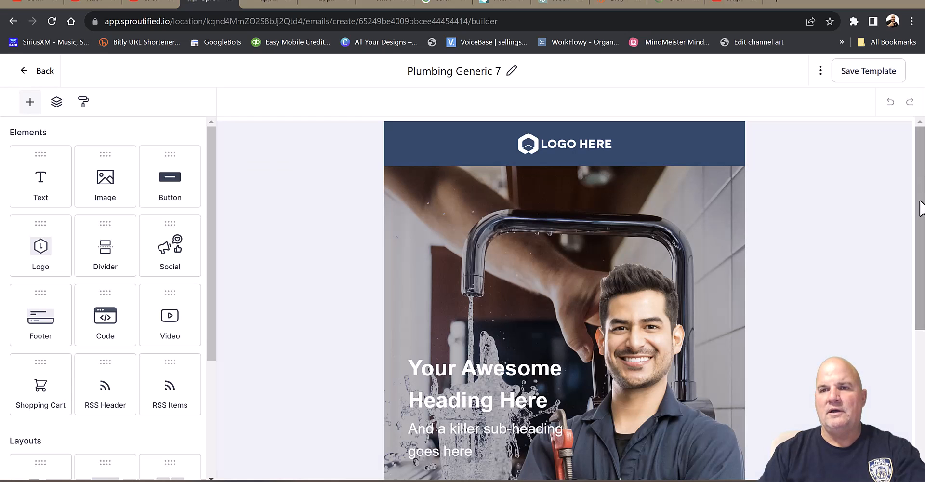
pyautogui.scroll(-6, 919, 213)
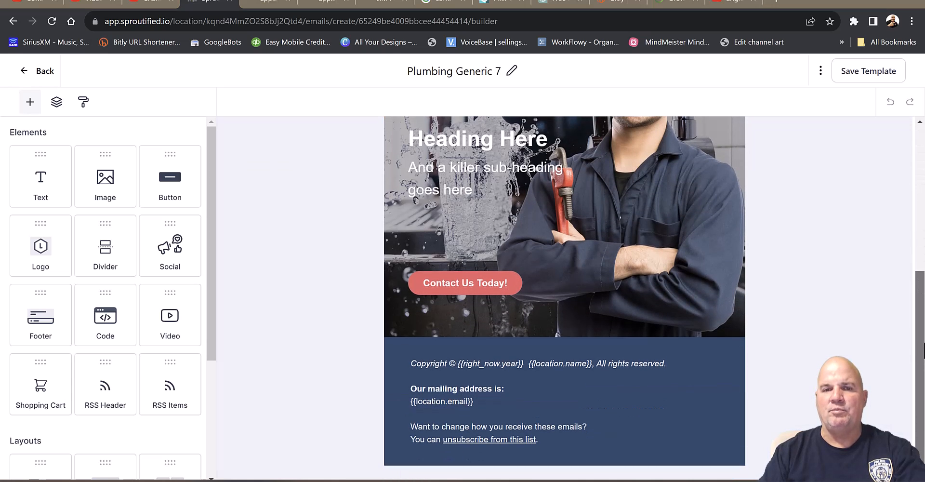
pyautogui.scroll(4, 917, 236)
pyautogui.scroll(1, 918, 236)
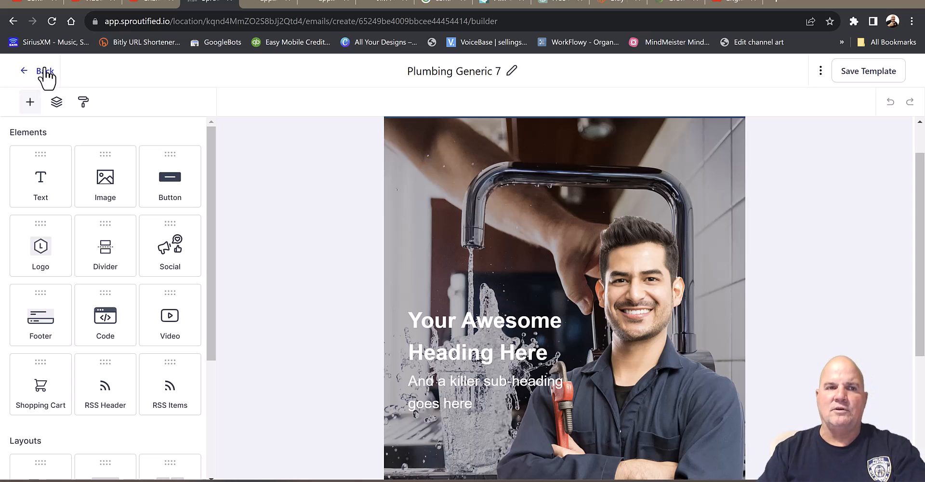
pyautogui.click(42, 71)
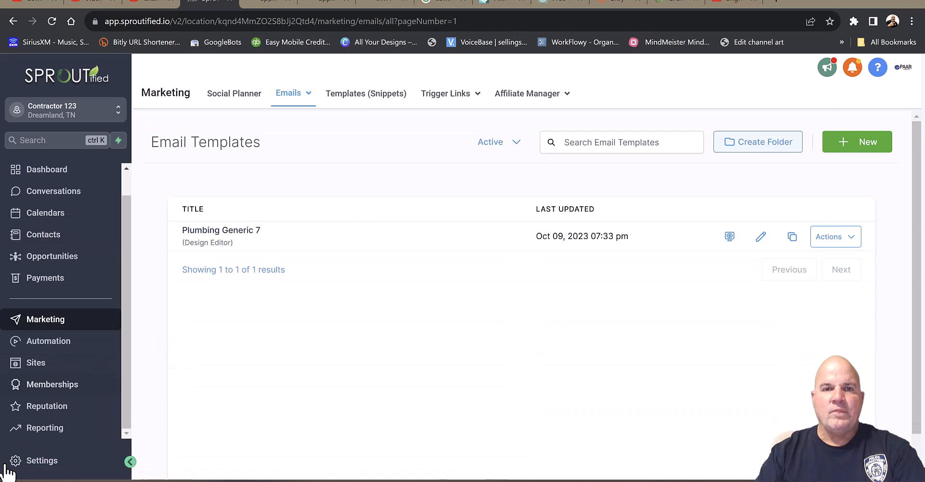
# Open the reporting area and look through the Call Reporting charts and the Appointment Report with its appointment table
pyautogui.click(57, 429)
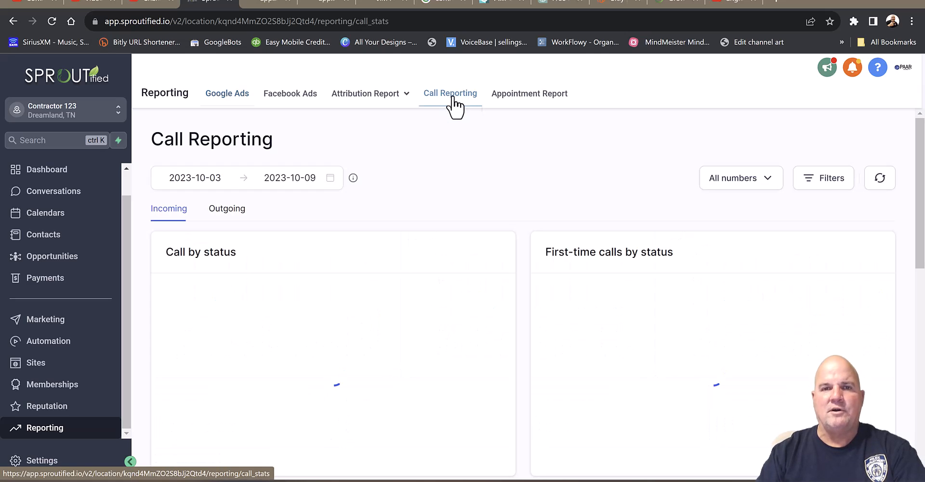
pyautogui.scroll(-4, 562, 383)
pyautogui.scroll(-2, 566, 386)
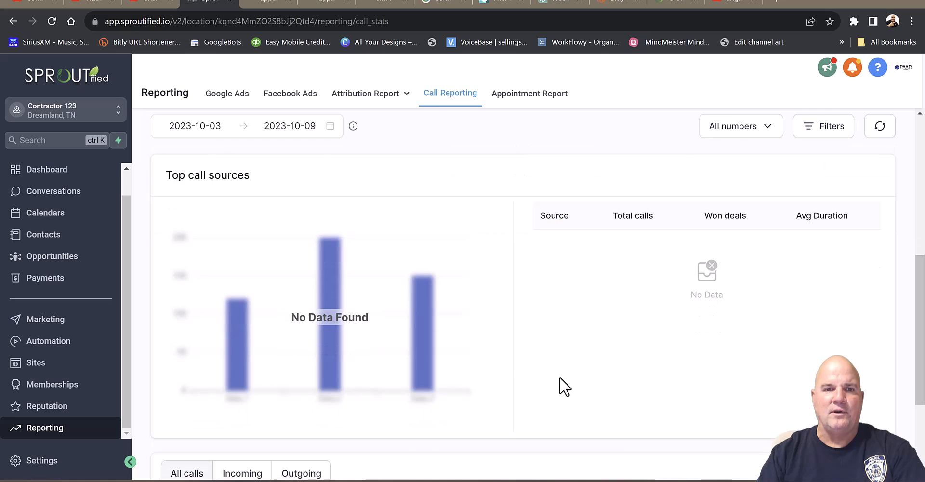
pyautogui.scroll(7, 565, 138)
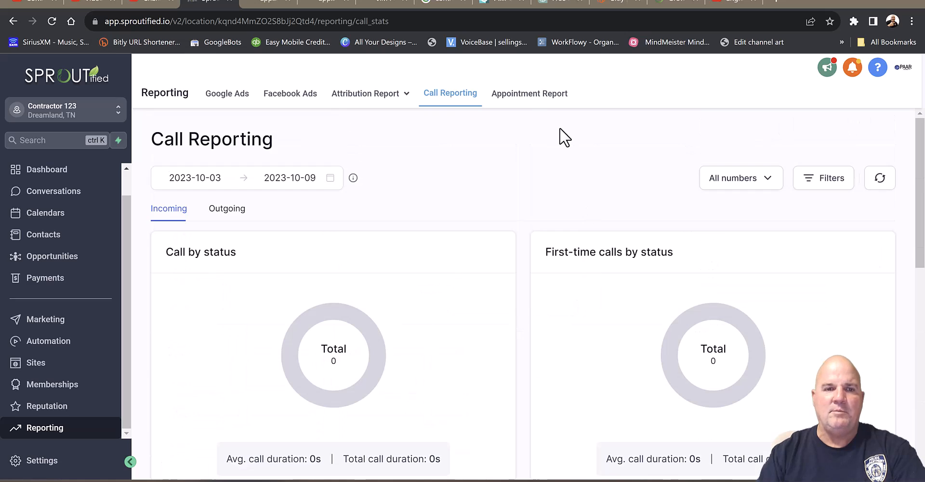
pyautogui.click(529, 96)
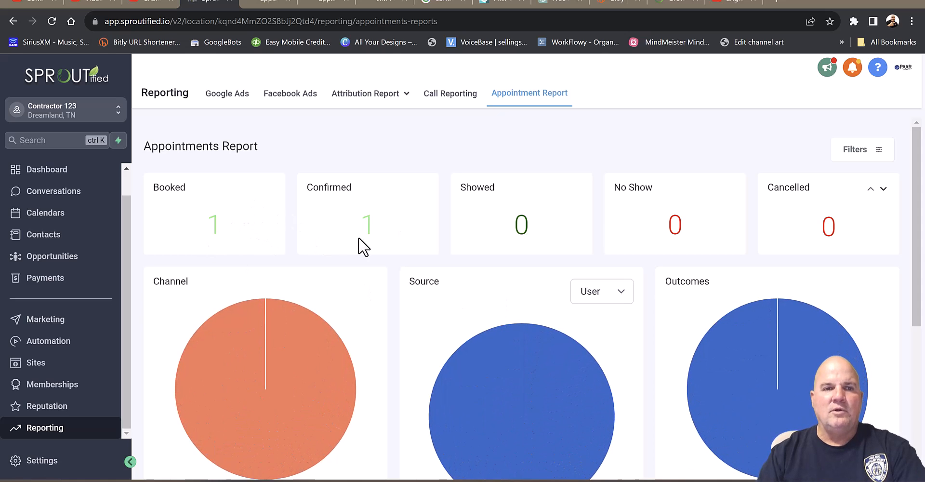
pyautogui.scroll(-5, 709, 299)
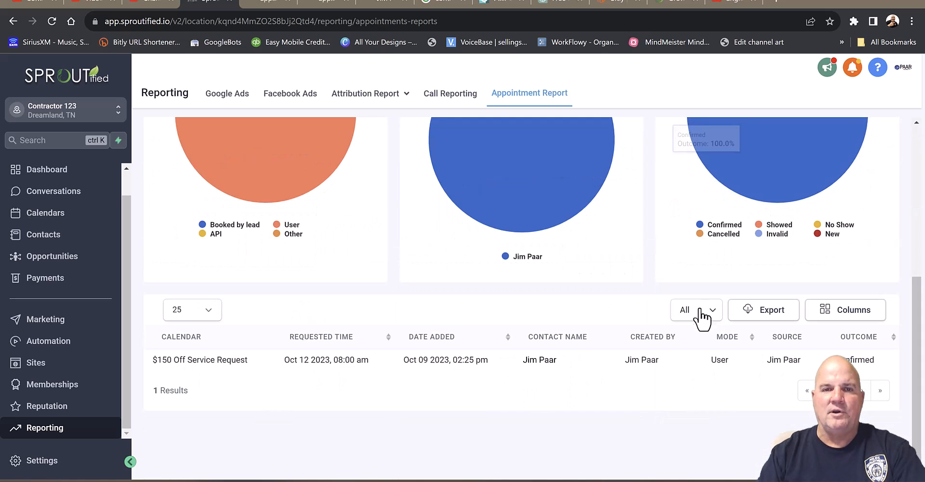
pyautogui.scroll(1, 654, 305)
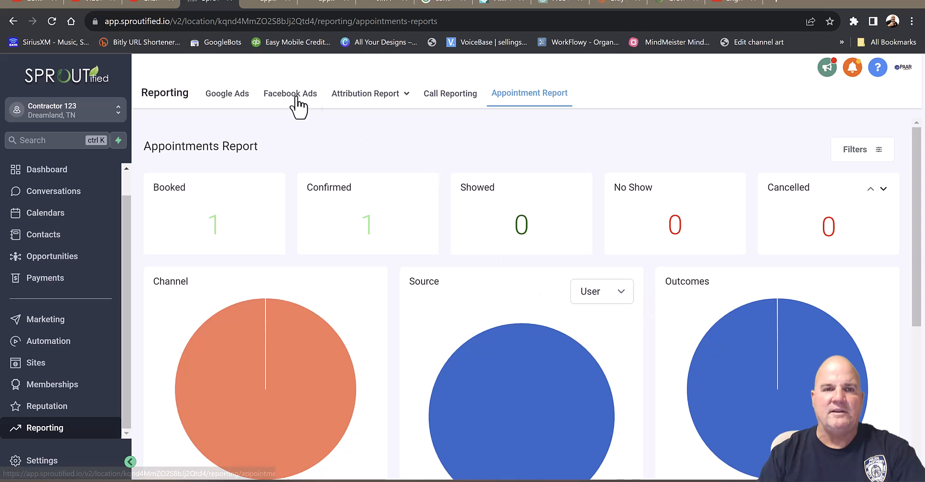
# Review the overview charts and campaign tables of the Facebook Ads report and the Google Ads report
pyautogui.click(303, 99)
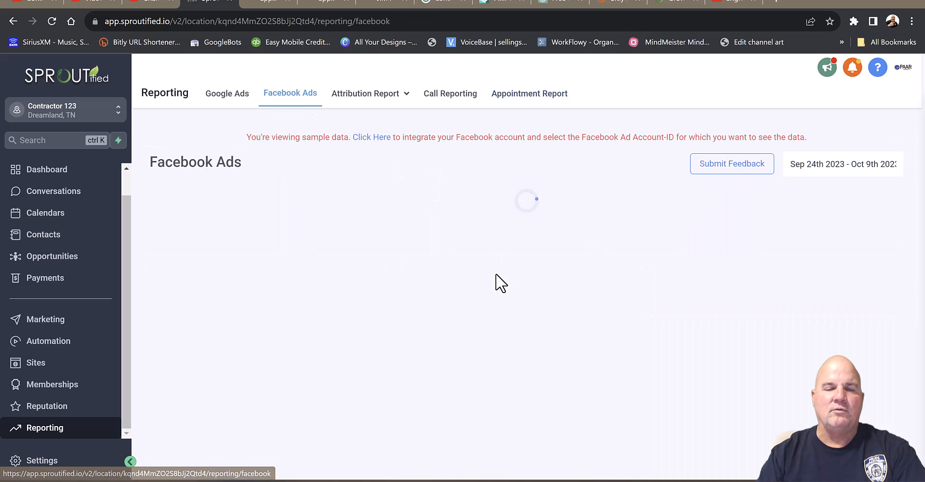
pyautogui.scroll(-5, 520, 330)
pyautogui.scroll(5, 519, 330)
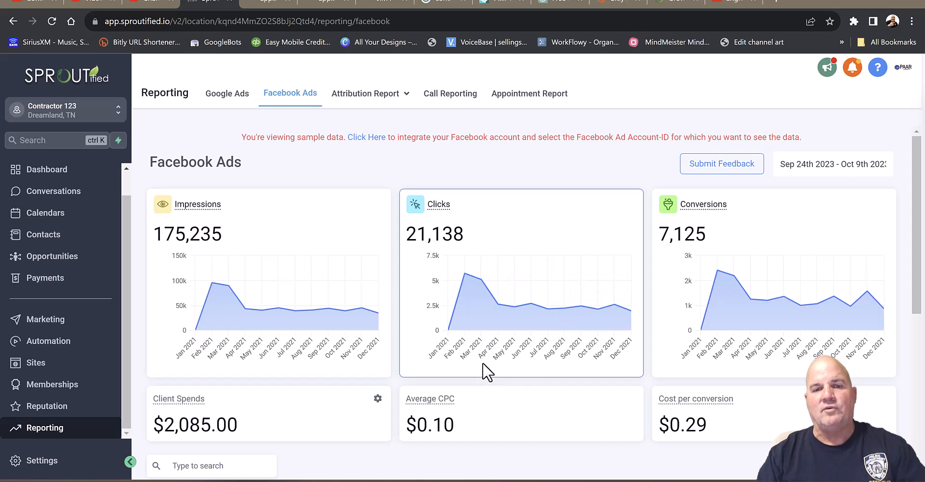
pyautogui.scroll(-5, 439, 366)
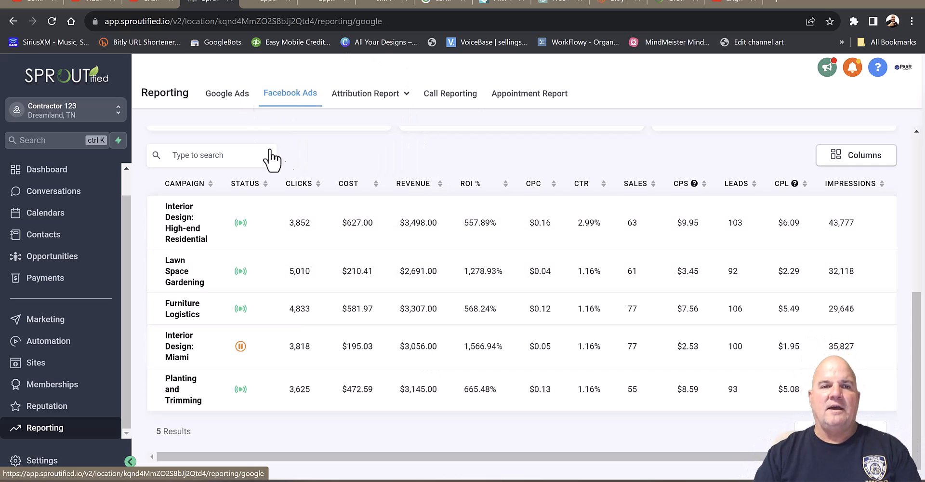
pyautogui.click(233, 98)
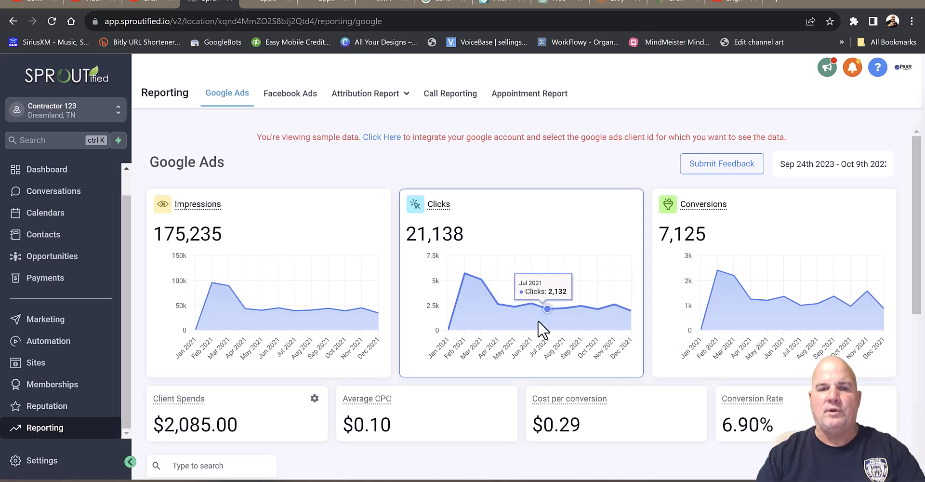
pyautogui.scroll(-5, 504, 341)
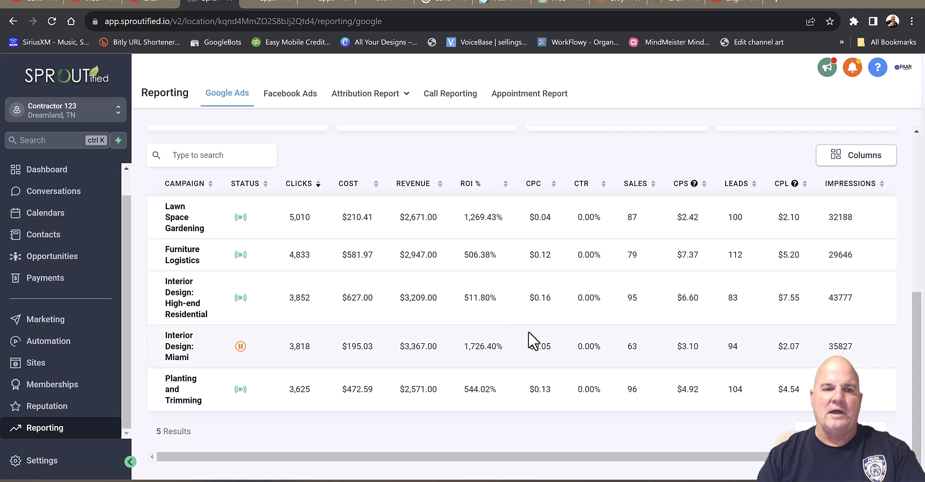
pyautogui.scroll(6, 530, 340)
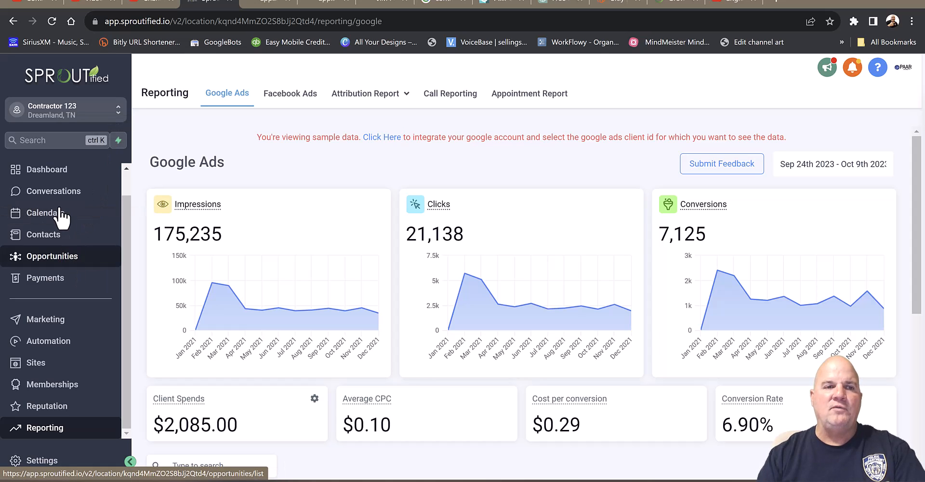
pyautogui.moveTo(125, 208); pyautogui.dragTo(120, 184)
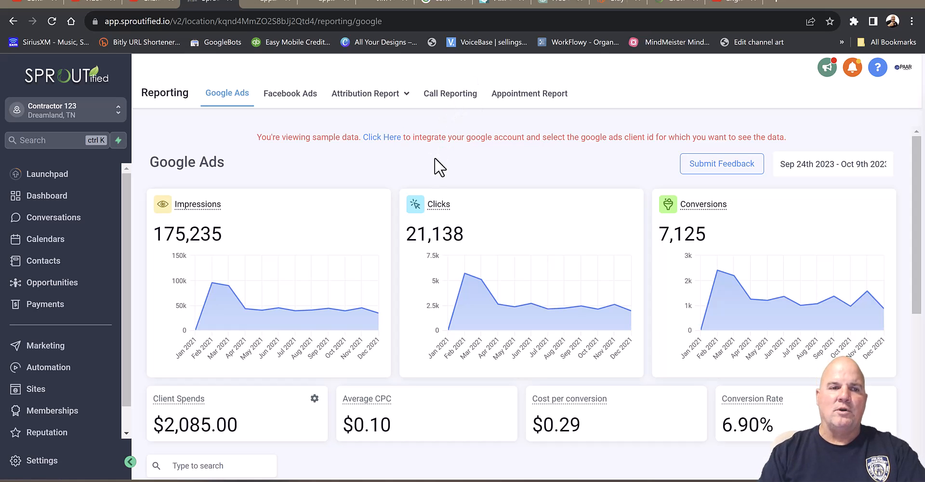
pyautogui.moveTo(407, 93)
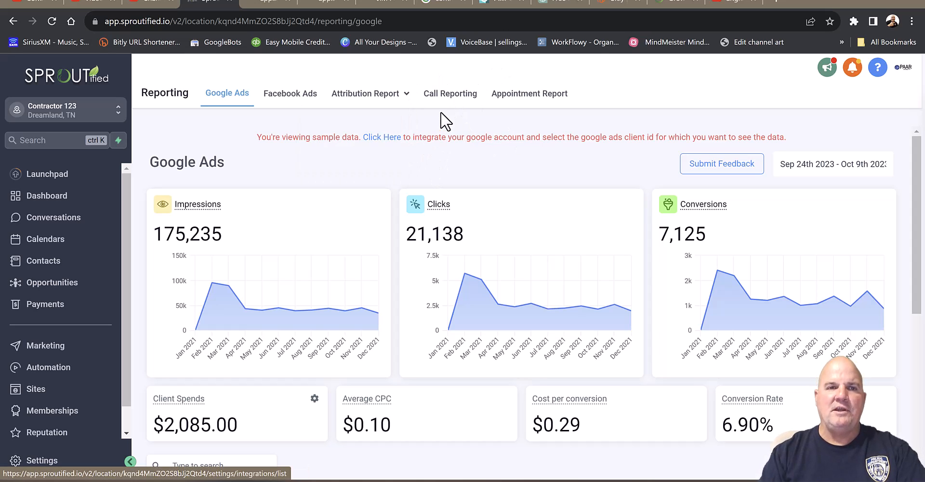